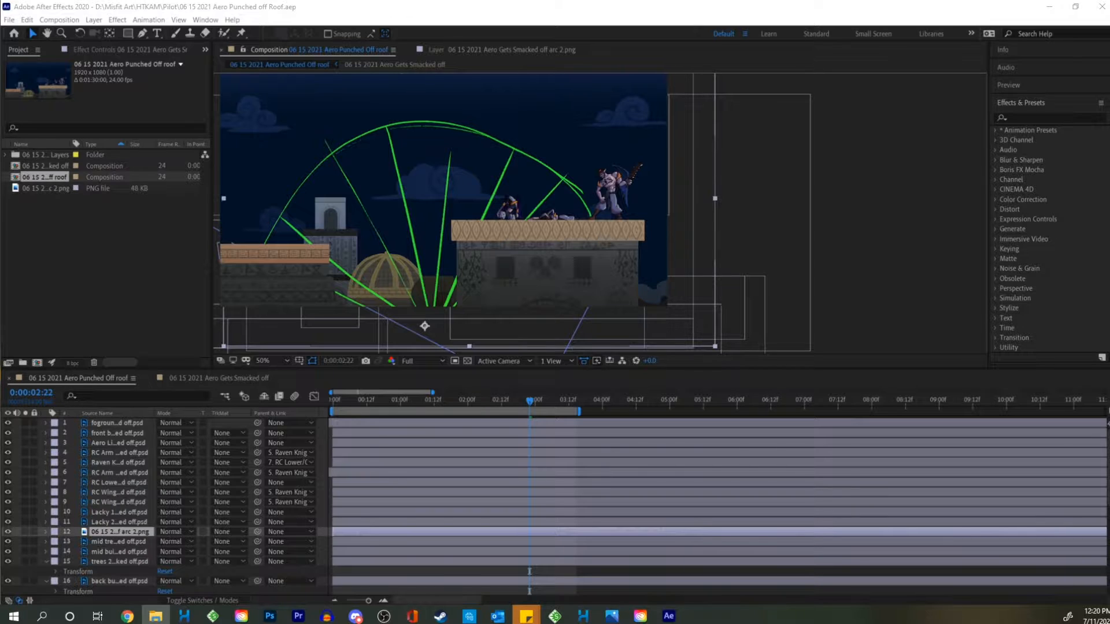
Add the six letter PNG files (h, s, o, o, w, f) to the composition as new layers above the foreground.
{"action": "left_click_drag", "start_coordinate": [23, 272], "coordinate": [411, 190]}
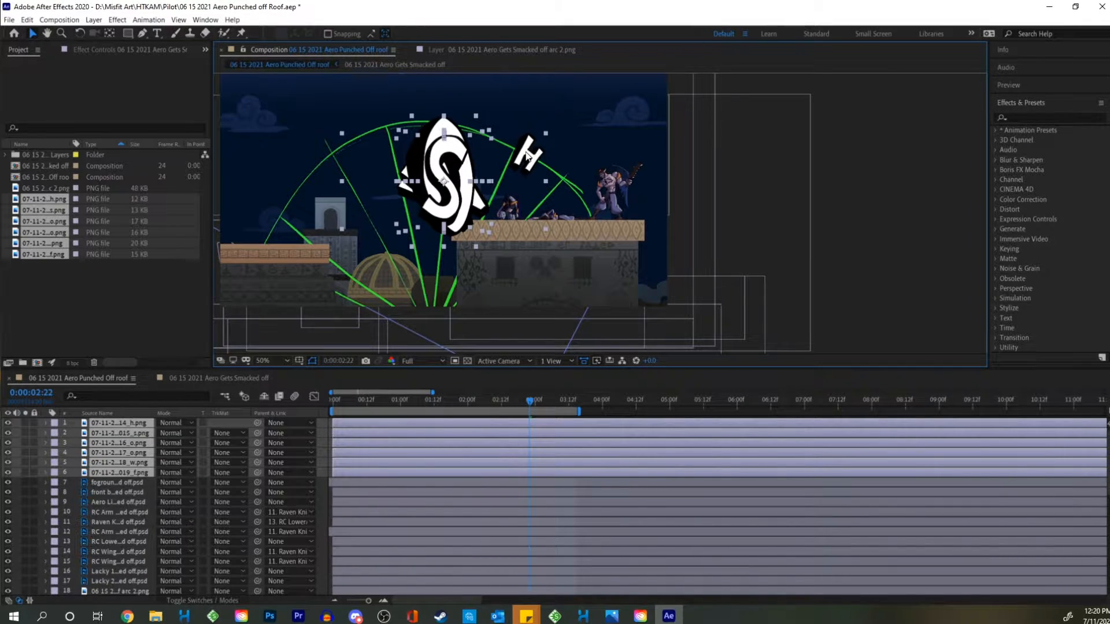
{"action": "left_click_drag", "start_coordinate": [524, 151], "coordinate": [409, 216]}
{"action": "left_click_drag", "start_coordinate": [395, 136], "coordinate": [510, 72]}
{"action": "left_click_drag", "start_coordinate": [458, 216], "coordinate": [511, 243]}
Hide all six letter layers in the composition.
{"action": "key", "text": "v"}
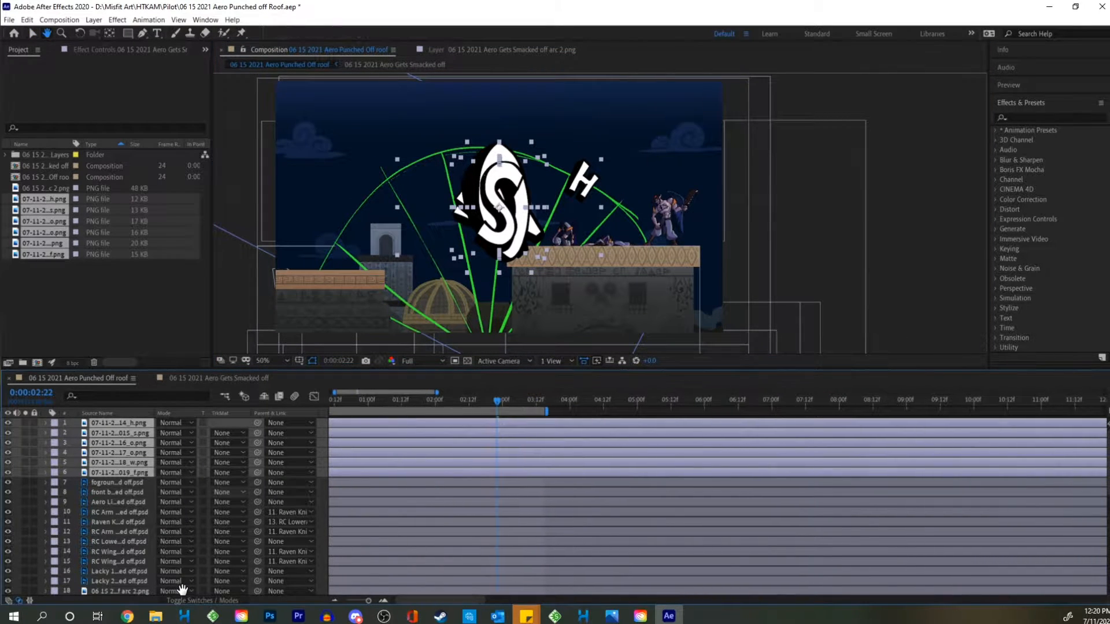
{"action": "key", "text": "h"}
{"action": "key", "text": "v"}
{"action": "left_click_drag", "start_coordinate": [9, 472], "coordinate": [8, 423]}
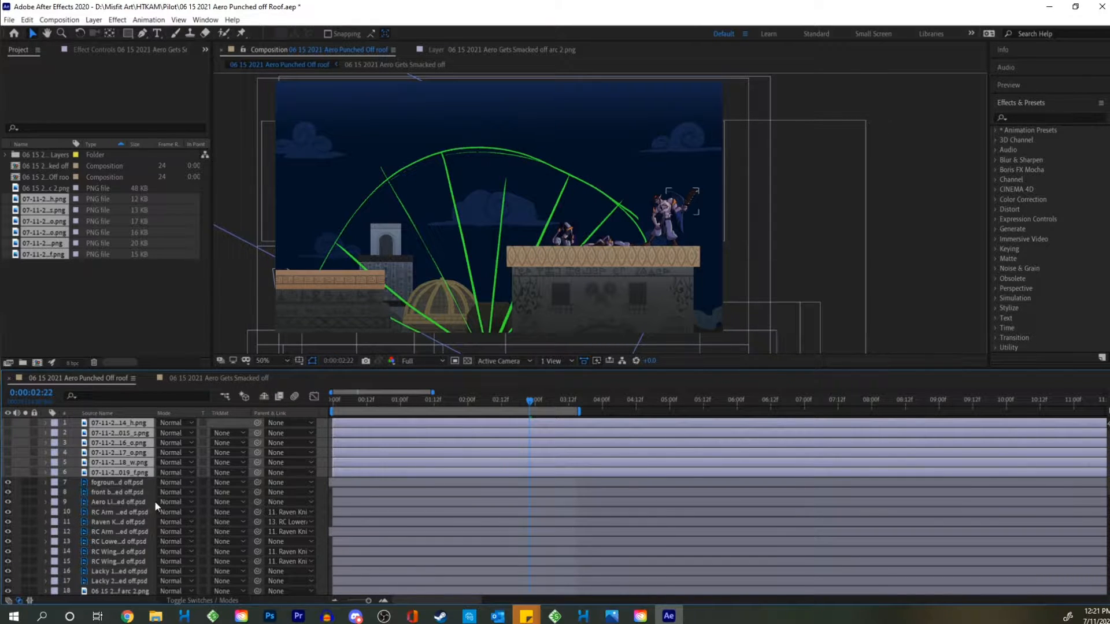
Collapse the expanded properties of Shape Layer 1 near the end of the layer stack.
{"action": "key", "text": "h"}
{"action": "left_click_drag", "start_coordinate": [182, 578], "coordinate": [216, 425]}
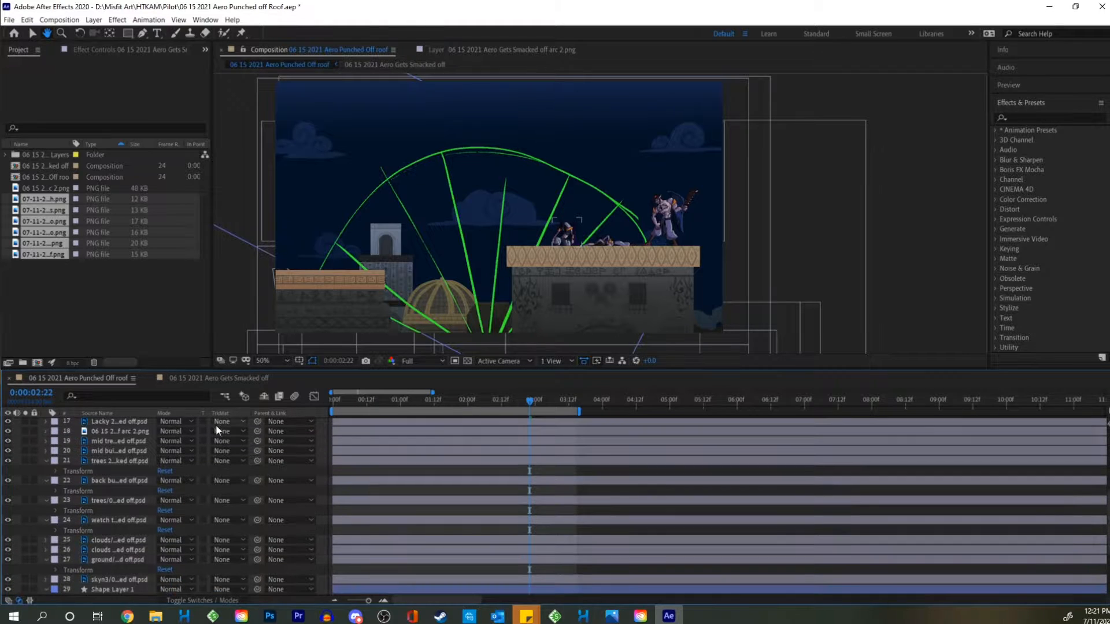
{"action": "left_click_drag", "start_coordinate": [154, 488], "coordinate": [174, 426]}
{"action": "key", "text": "v"}
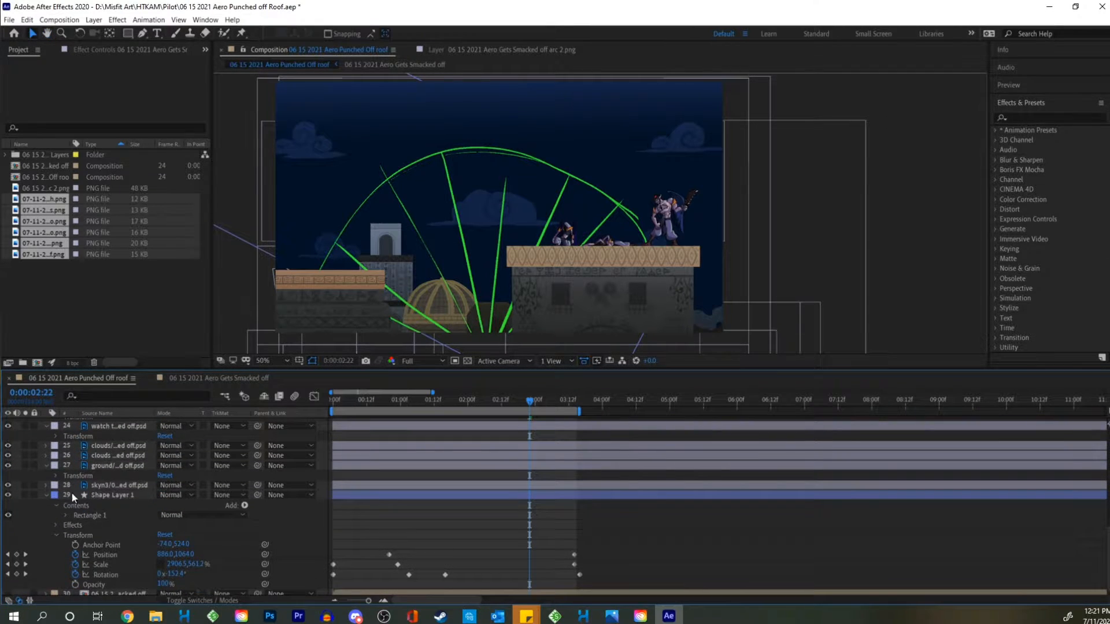
{"action": "left_click", "coordinate": [47, 495]}
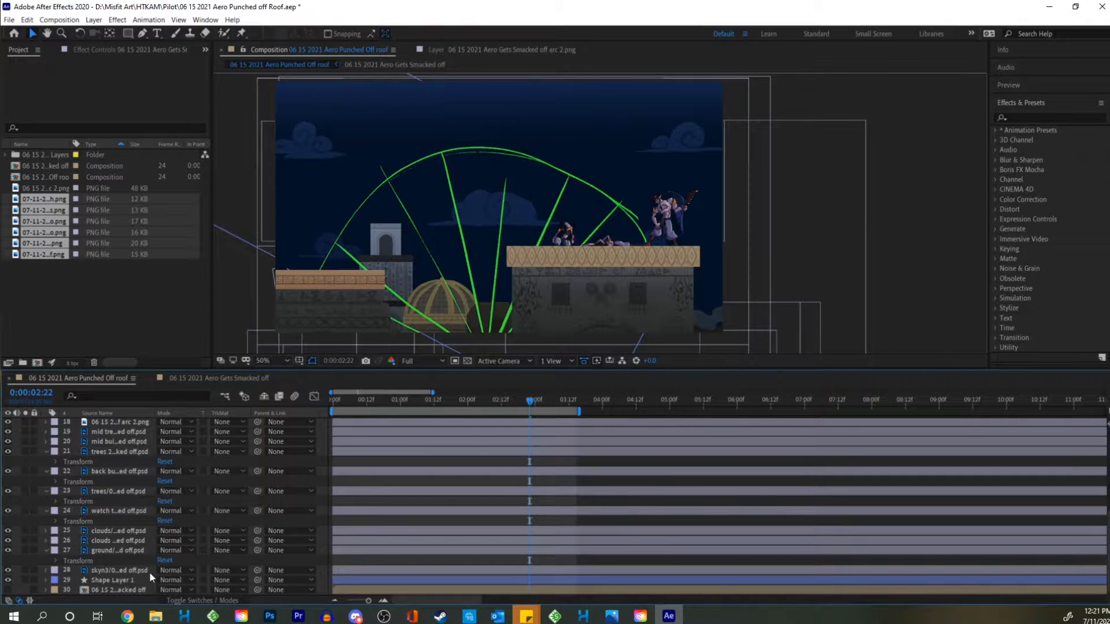
{"action": "scroll", "coordinate": [108, 463], "scroll_direction": "up", "scroll_amount": 8}
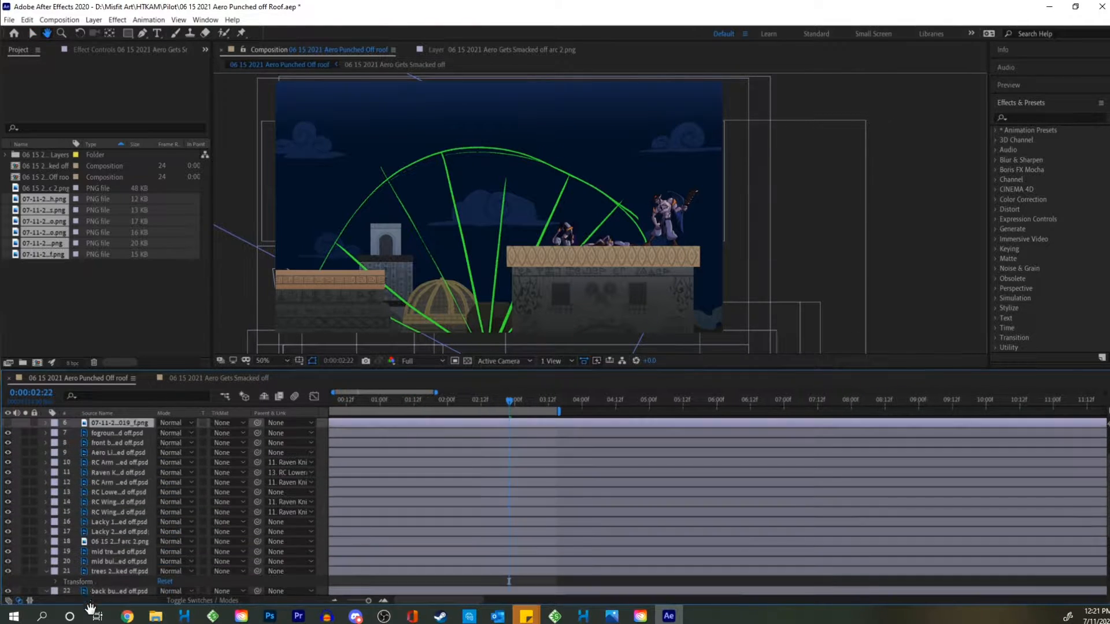
{"action": "scroll", "coordinate": [208, 522], "scroll_direction": "left", "scroll_amount": 2}
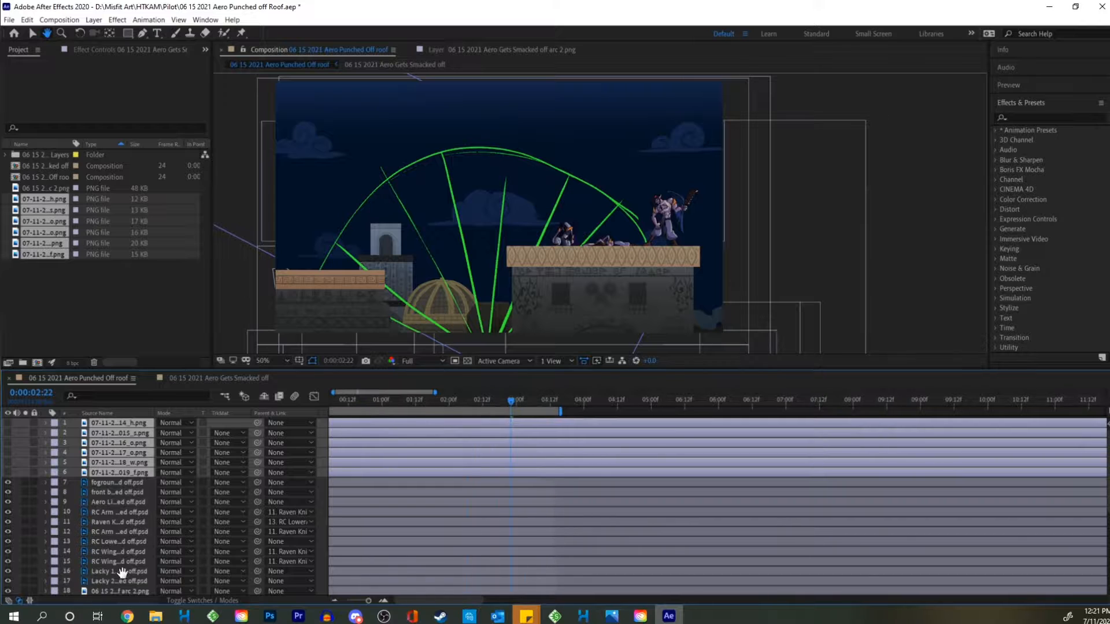
Preview the animation from the first frame, including a closer view of the characters on the roof.
{"action": "left_click", "coordinate": [332, 402]}
{"action": "key", "text": "space"}
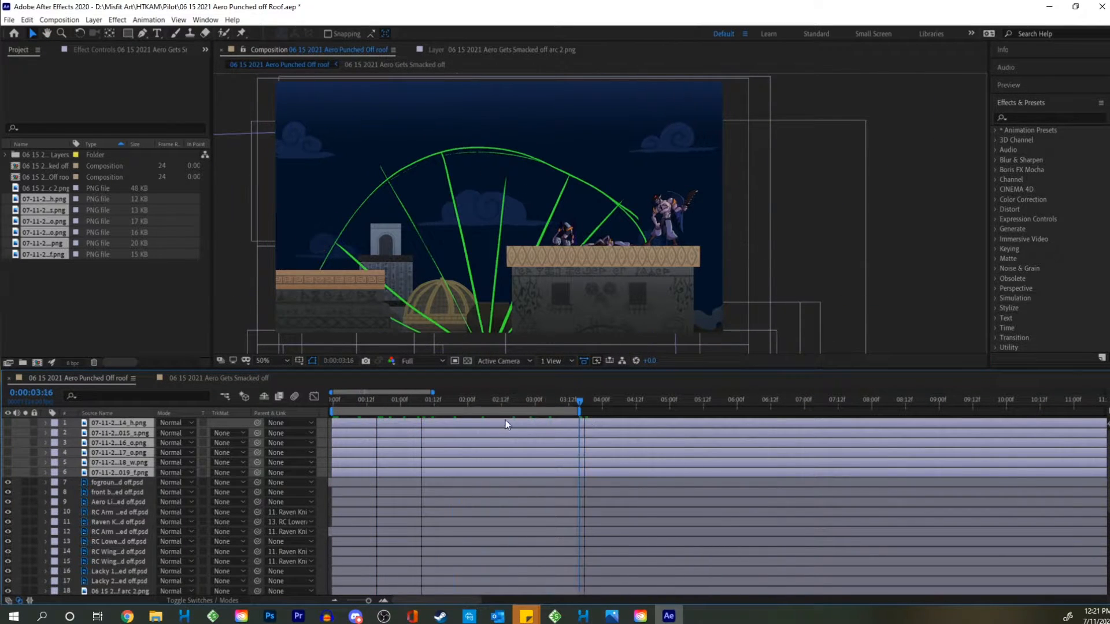
{"action": "left_click", "coordinate": [370, 408]}
{"action": "left_click_drag", "start_coordinate": [396, 403], "coordinate": [316, 411]}
{"action": "key", "text": "space"}
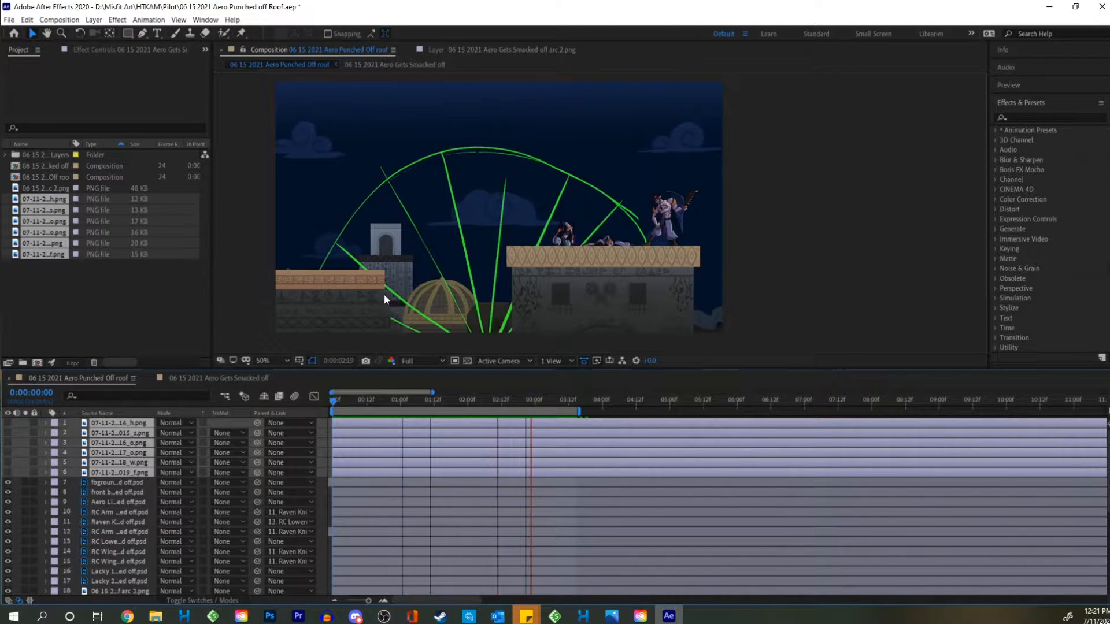
{"action": "key", "text": "space"}
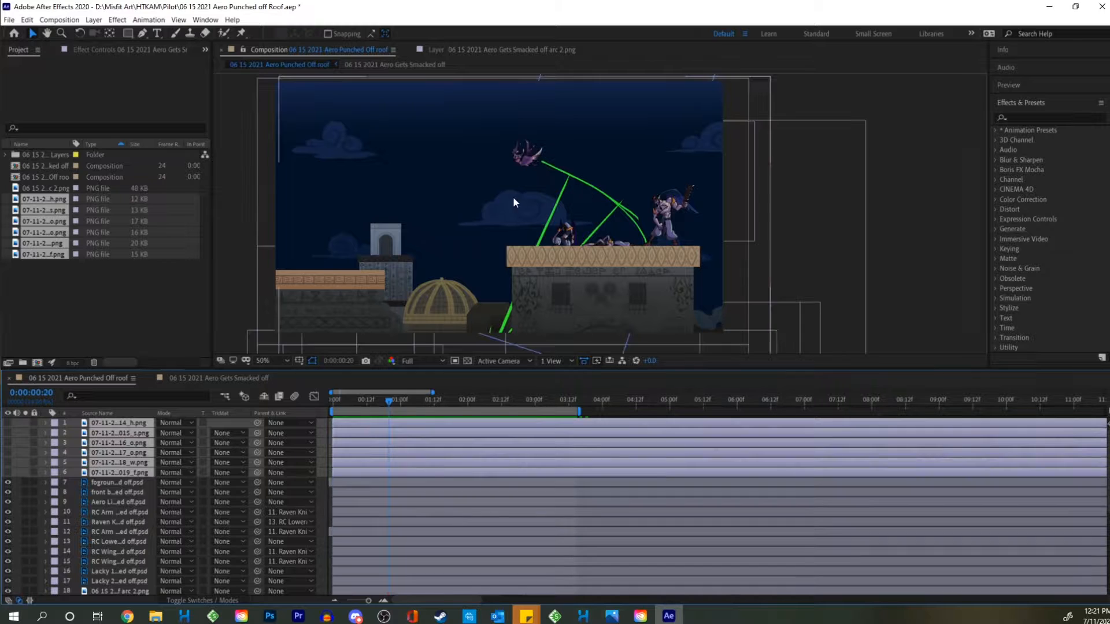
{"action": "scroll", "coordinate": [615, 189], "scroll_direction": "up", "scroll_amount": 3}
{"action": "key", "text": "space"}
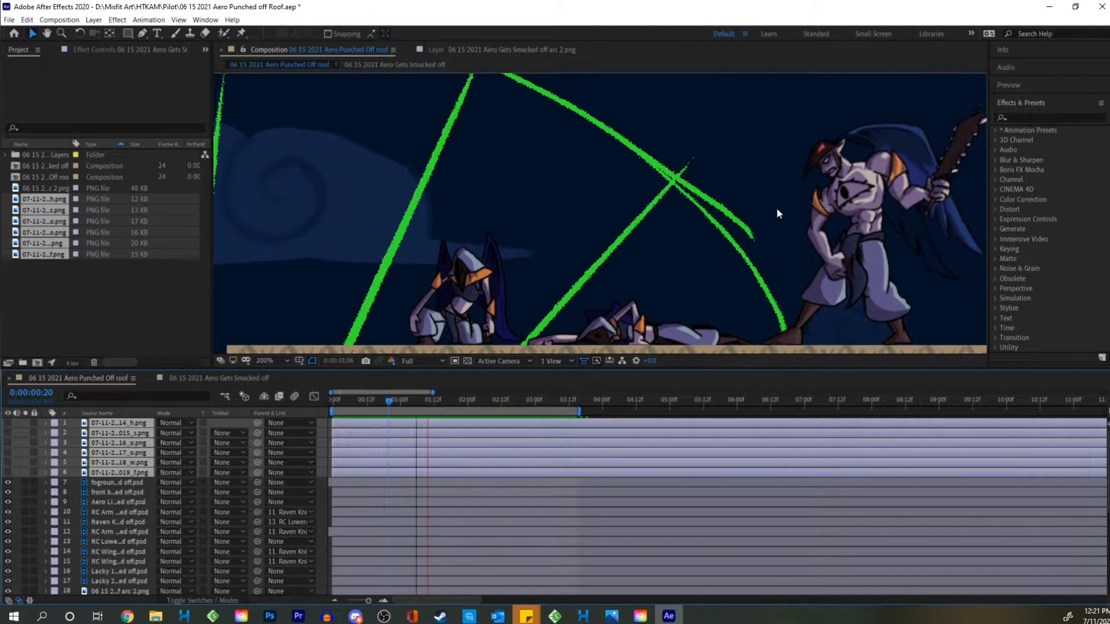
{"action": "key", "text": "space"}
Select the raven knight's upper-body layer and move the current time to 0:00:01:10.
{"action": "left_click_drag", "start_coordinate": [624, 240], "coordinate": [503, 206]}
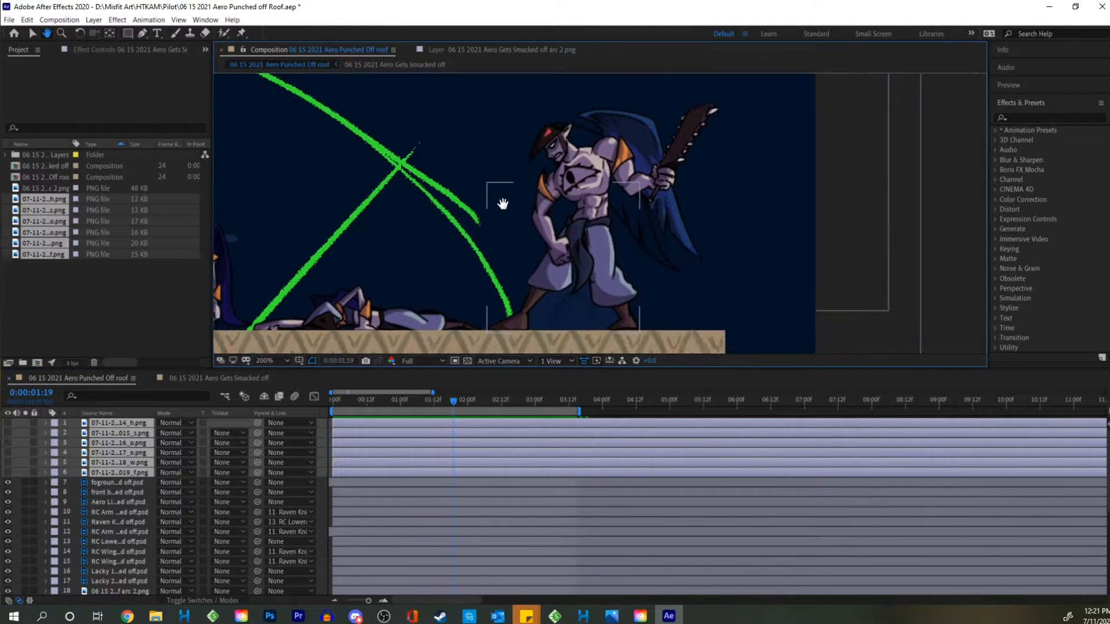
{"action": "scroll", "coordinate": [517, 196], "scroll_direction": "down", "scroll_amount": 6}
{"action": "scroll", "coordinate": [518, 197], "scroll_direction": "up", "scroll_amount": 6}
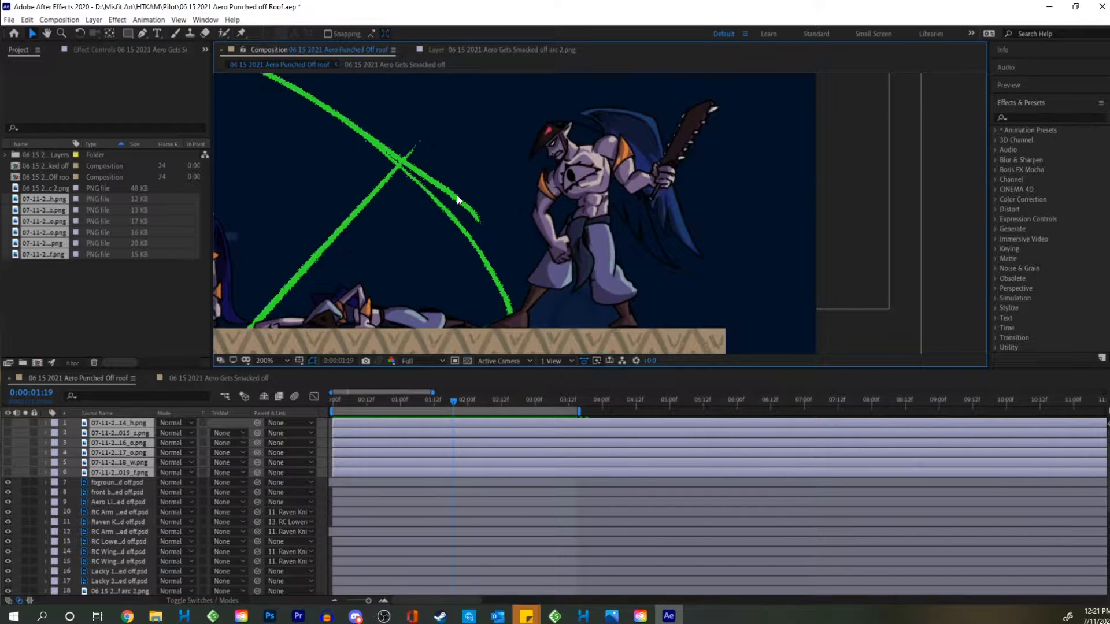
{"action": "scroll", "coordinate": [456, 196], "scroll_direction": "down", "scroll_amount": 4}
{"action": "left_click", "coordinate": [595, 211]}
{"action": "left_click_drag", "start_coordinate": [334, 407], "coordinate": [428, 425]}
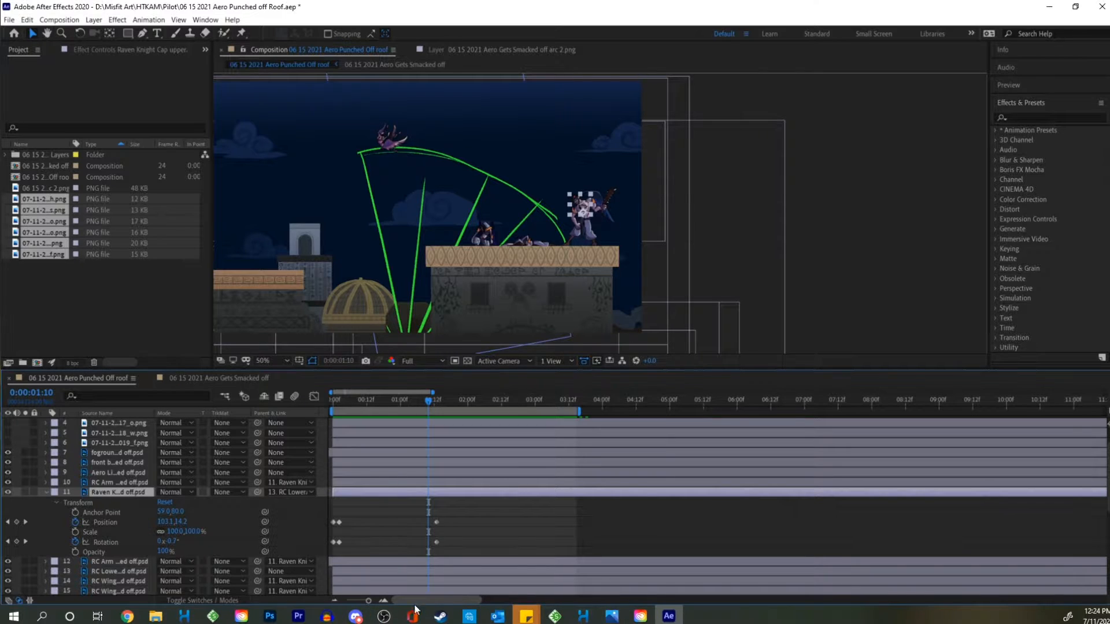
Make all six letter layers visible in the composition.
{"action": "scroll", "coordinate": [130, 526], "scroll_direction": "up", "scroll_amount": 1}
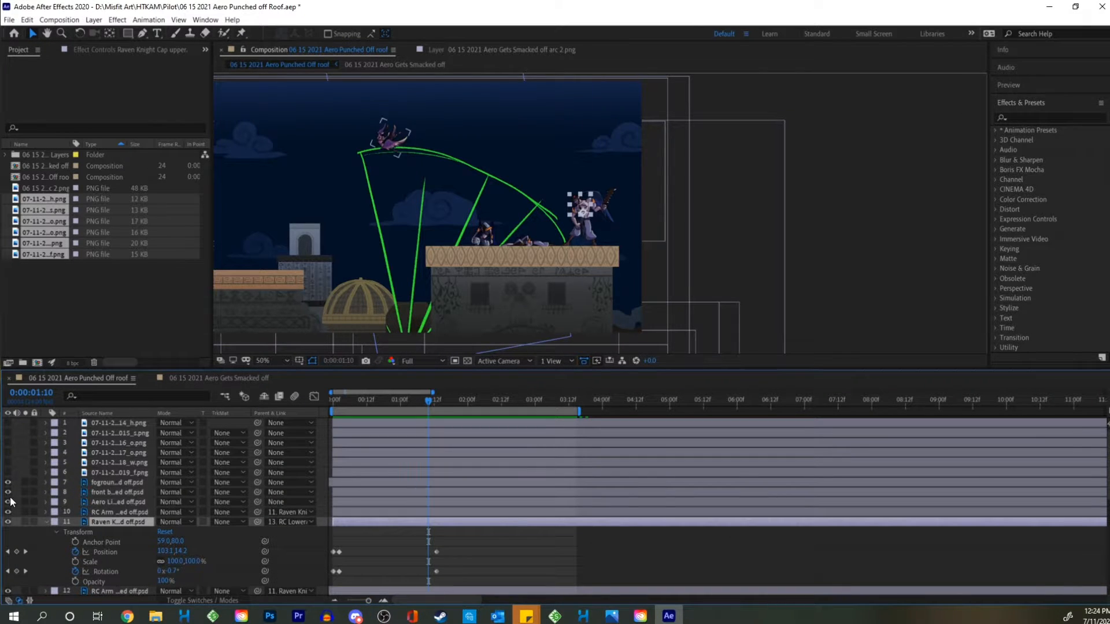
{"action": "left_click", "coordinate": [7, 423]}
{"action": "key", "text": "F2"}
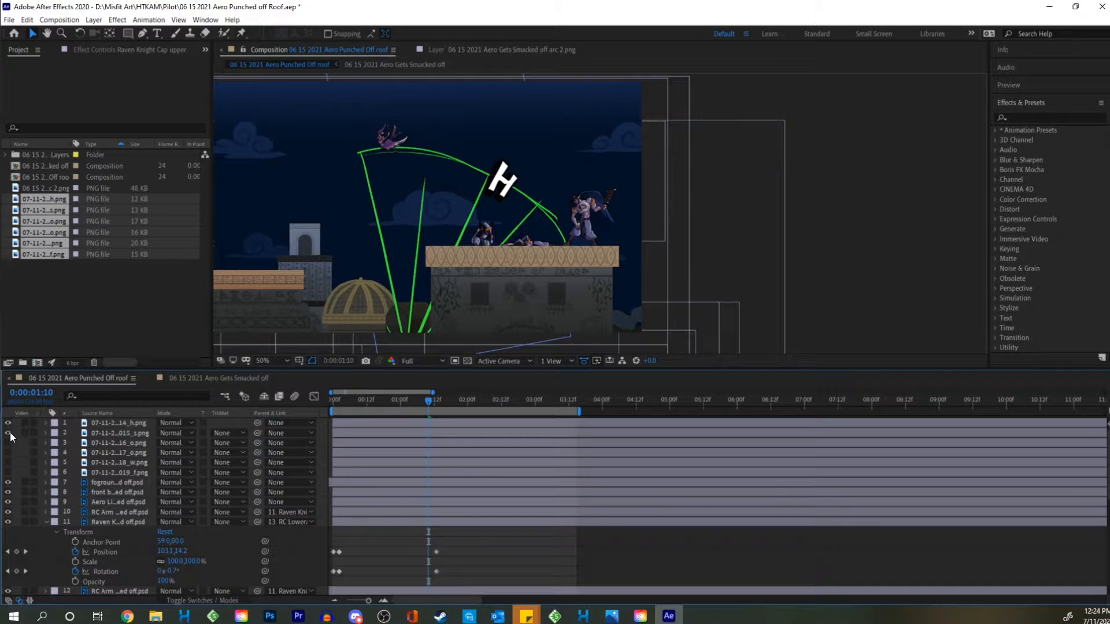
{"action": "left_click_drag", "start_coordinate": [9, 432], "coordinate": [15, 474]}
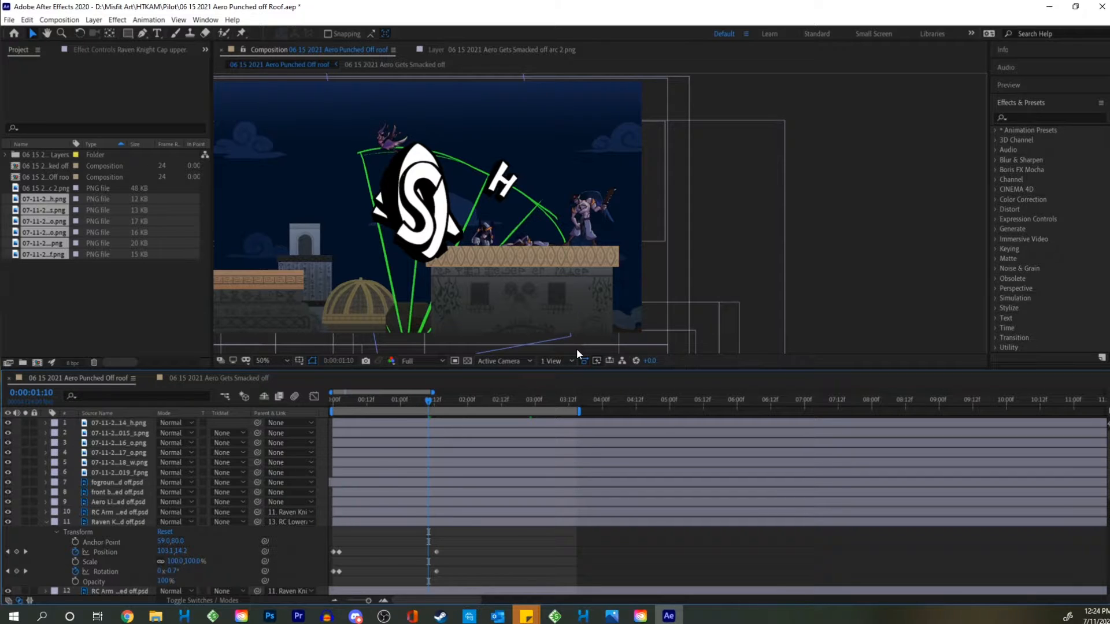
{"action": "left_click_drag", "start_coordinate": [404, 241], "coordinate": [421, 247]}
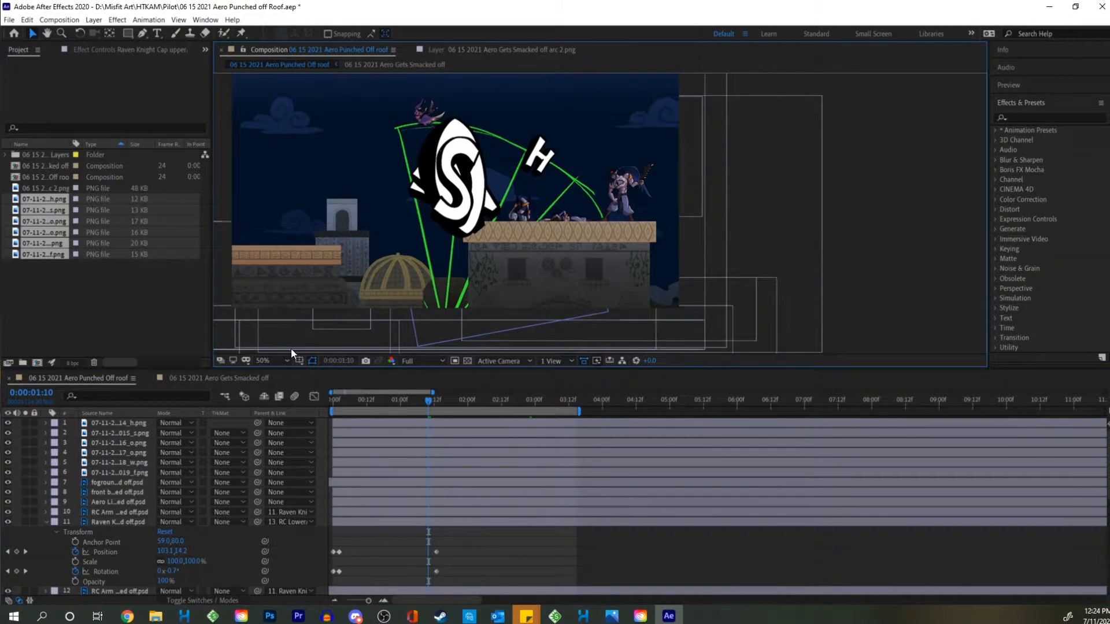
Move the six letter layers down the stack so they sit between the trees 2 and back building layers.
{"action": "left_click", "coordinate": [123, 480]}
{"action": "left_click", "coordinate": [120, 474]}
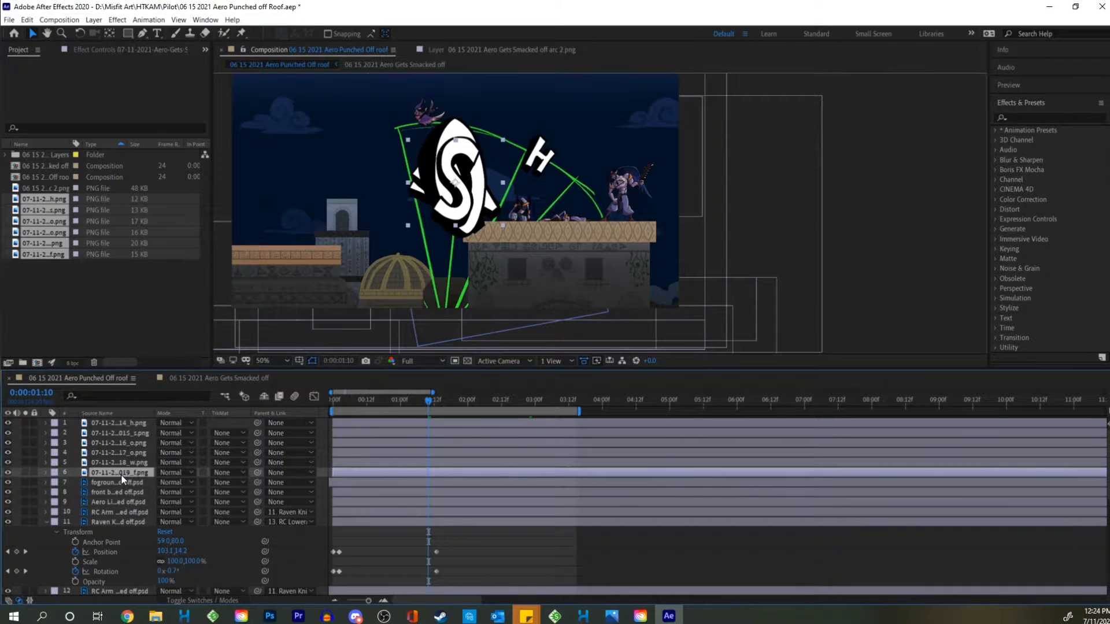
{"action": "left_click", "coordinate": [141, 422], "text": "shift"}
{"action": "scroll", "coordinate": [133, 451], "scroll_direction": "down", "scroll_amount": 1}
{"action": "scroll", "coordinate": [134, 450], "scroll_direction": "up", "scroll_amount": 1}
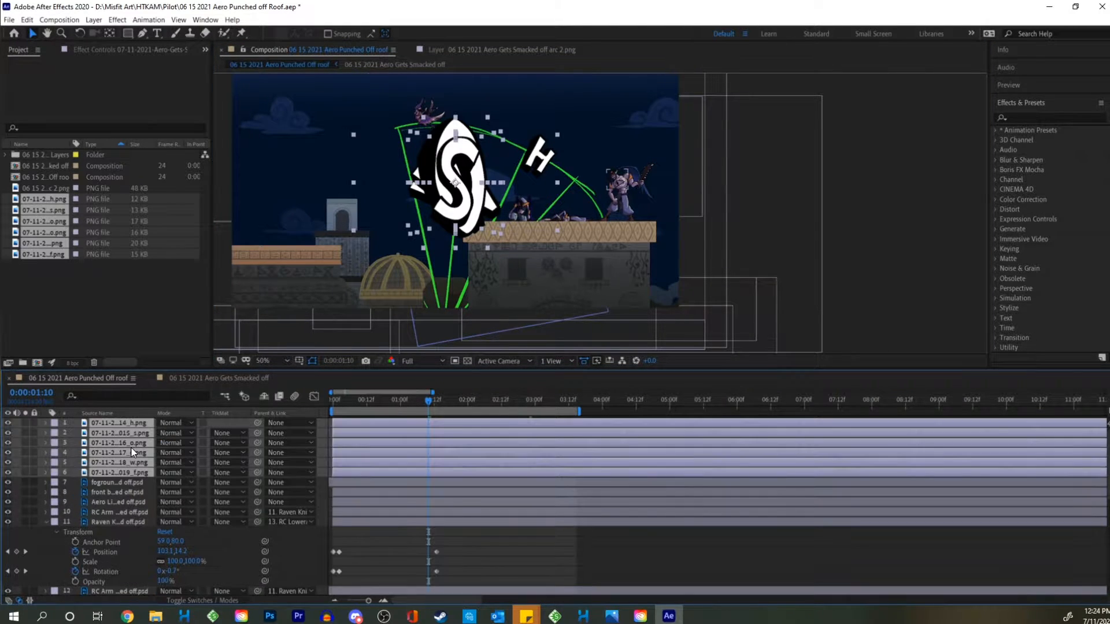
{"action": "left_click", "coordinate": [46, 522]}
{"action": "scroll", "coordinate": [165, 544], "scroll_direction": "down", "scroll_amount": 1}
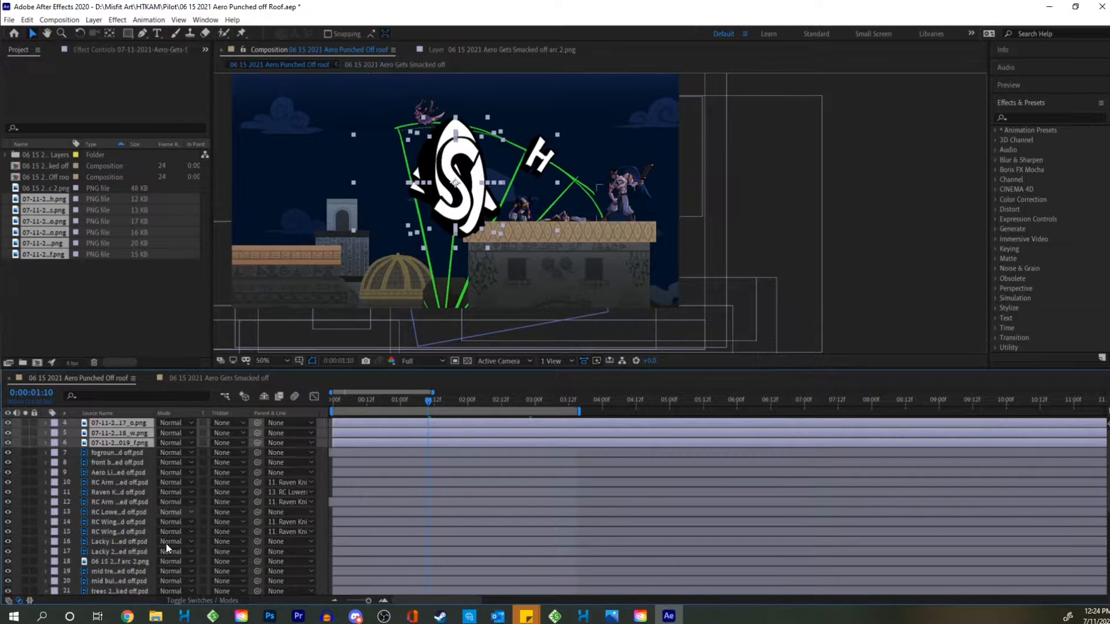
{"action": "scroll", "coordinate": [165, 543], "scroll_direction": "down", "scroll_amount": 3}
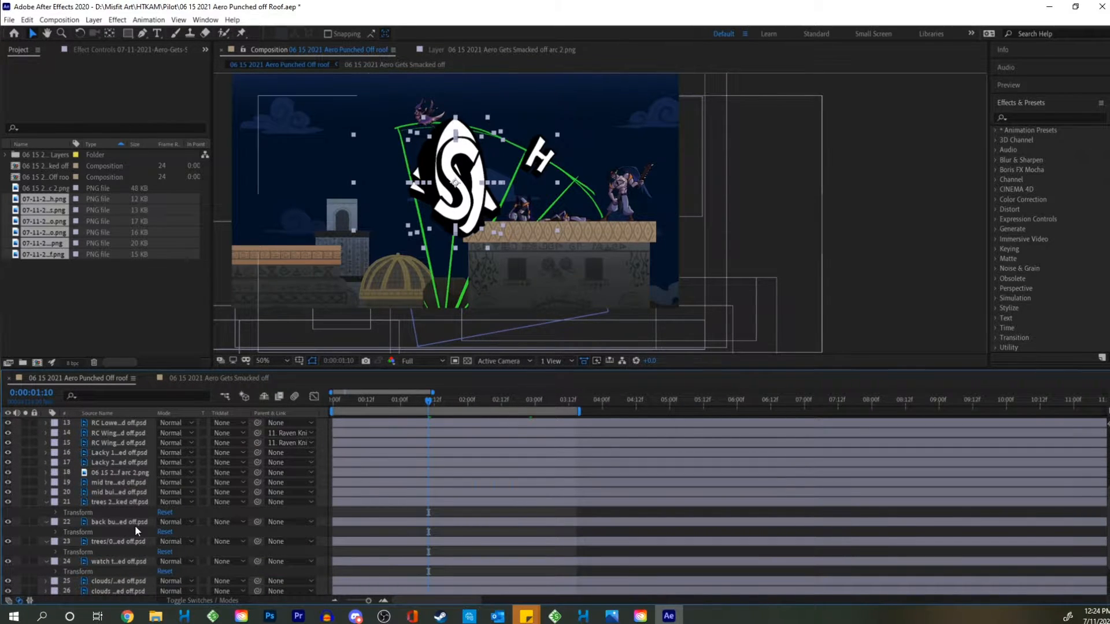
{"action": "scroll", "coordinate": [144, 521], "scroll_direction": "up", "scroll_amount": 3}
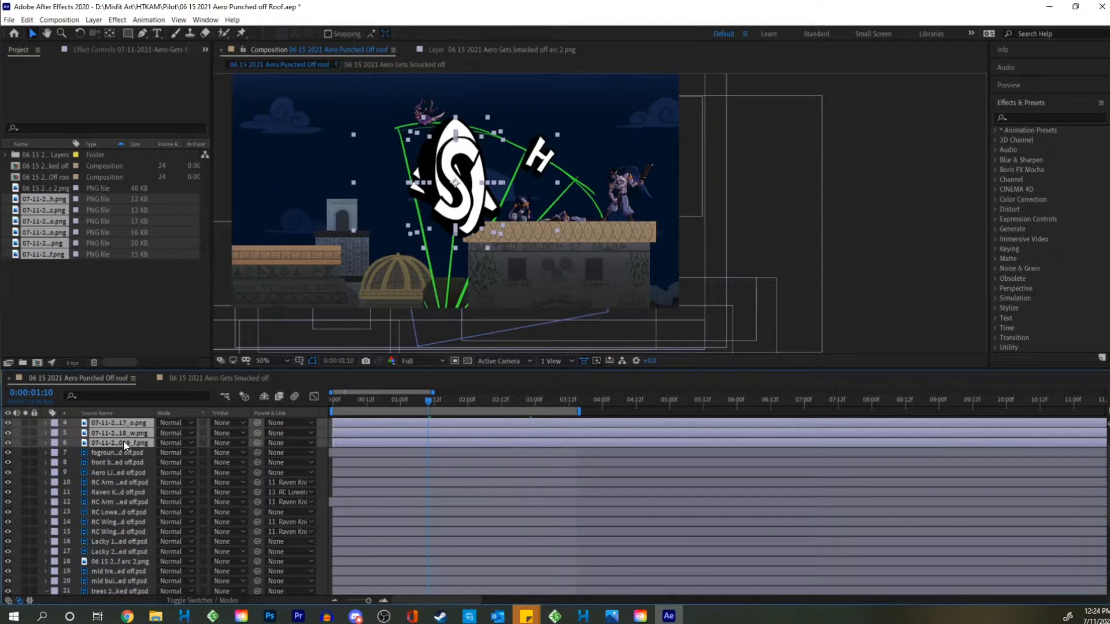
{"action": "mouse_move", "coordinate": [118, 580]}
{"action": "left_mouse_down"}
{"action": "mouse_move", "coordinate": [118, 608]}
{"action": "mouse_move", "coordinate": [122, 559]}
{"action": "left_mouse_up"}
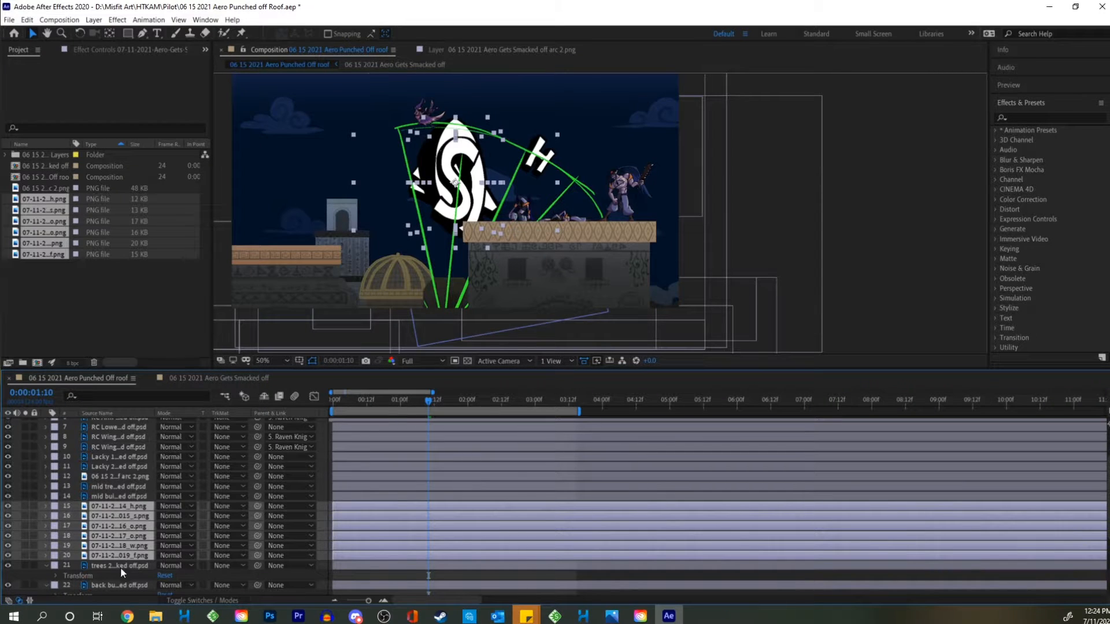
{"action": "left_click_drag", "start_coordinate": [119, 565], "coordinate": [133, 504]}
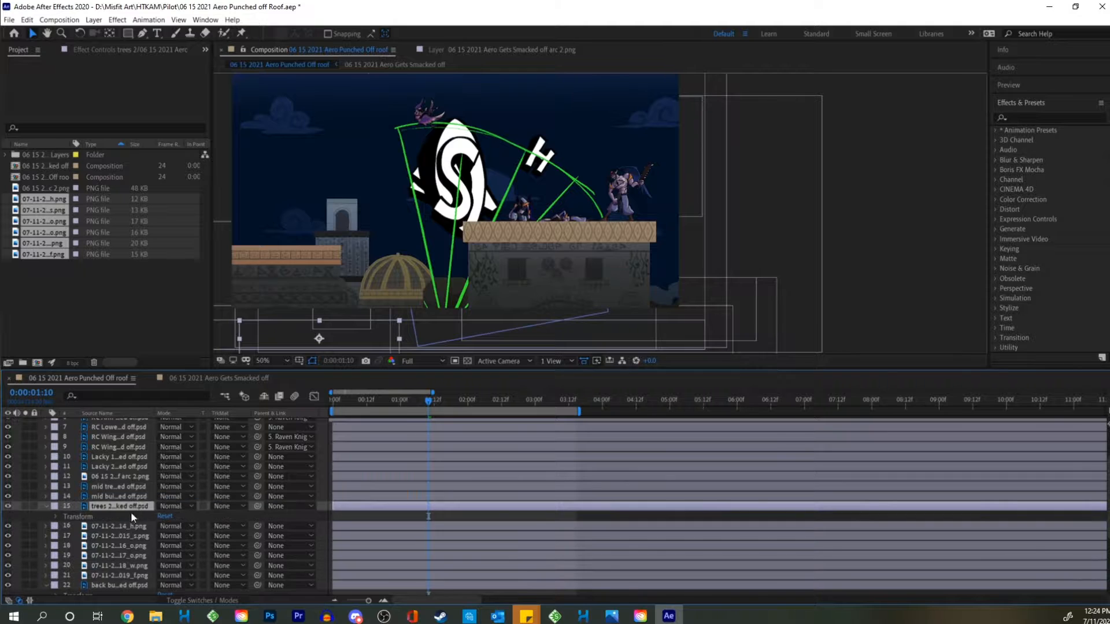
{"action": "scroll", "coordinate": [125, 556], "scroll_direction": "down", "scroll_amount": 3}
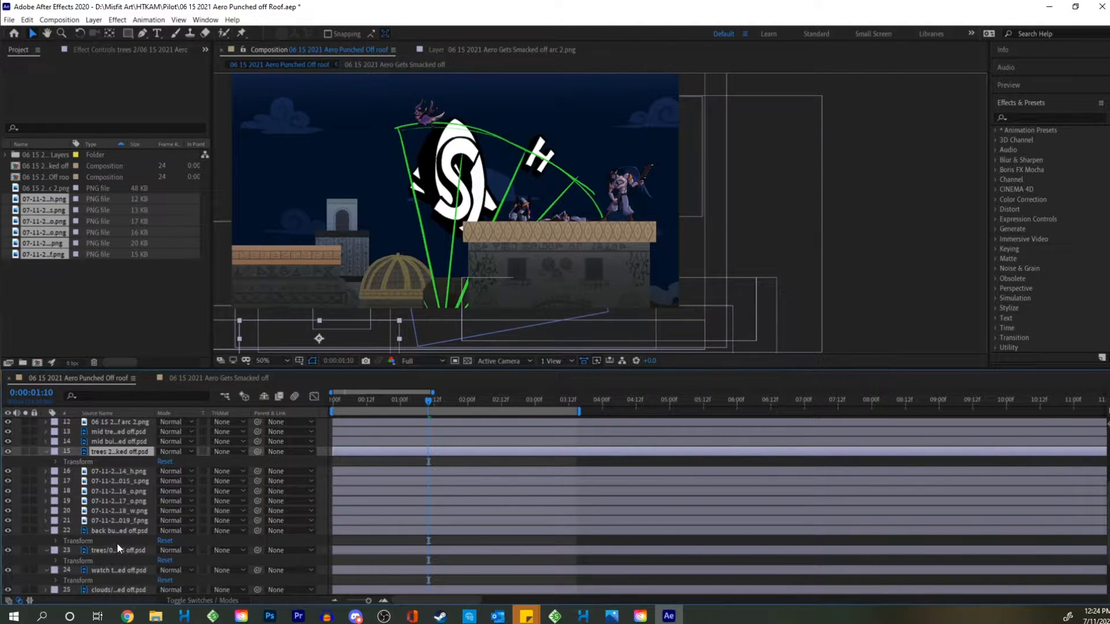
{"action": "left_click", "coordinate": [115, 531]}
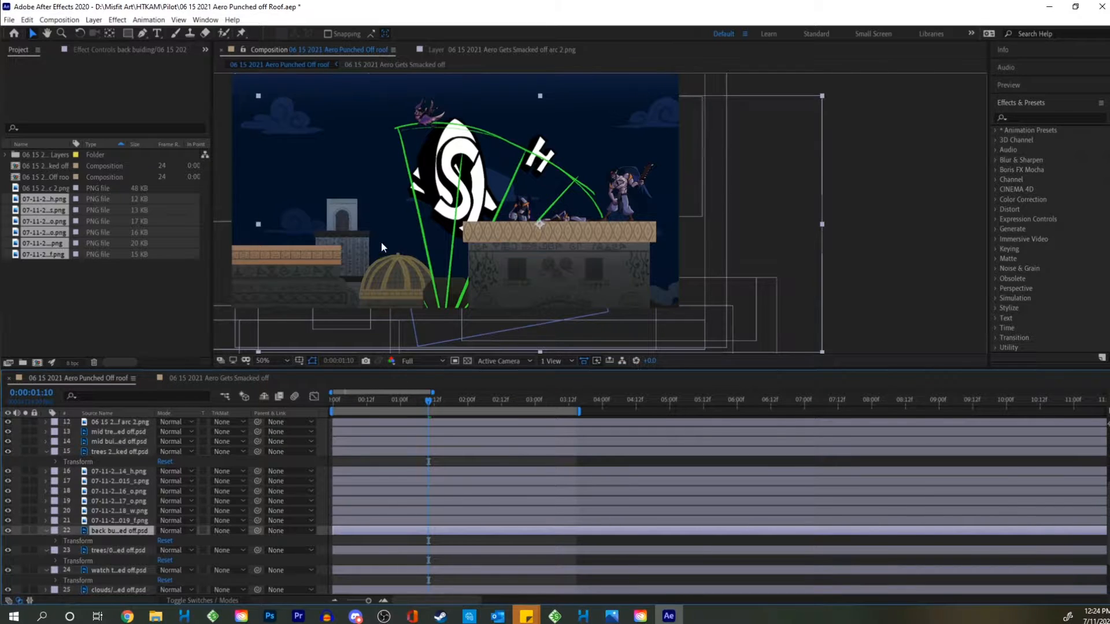
{"action": "left_click_drag", "start_coordinate": [380, 247], "coordinate": [480, 341]}
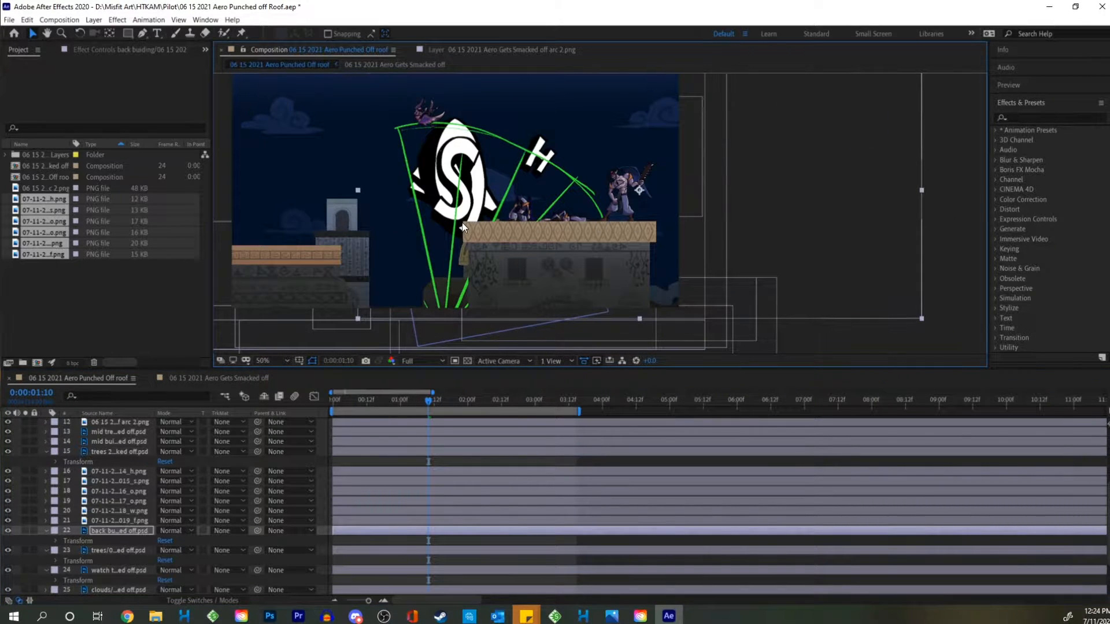
{"action": "key", "text": "ctrl+z"}
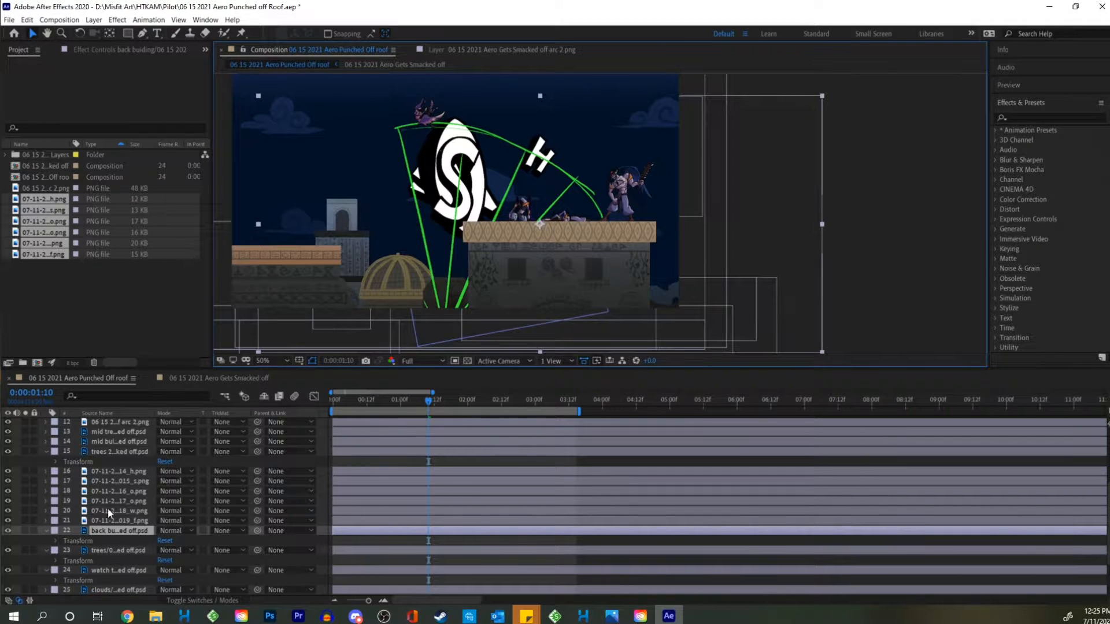
{"action": "left_click", "coordinate": [134, 471]}
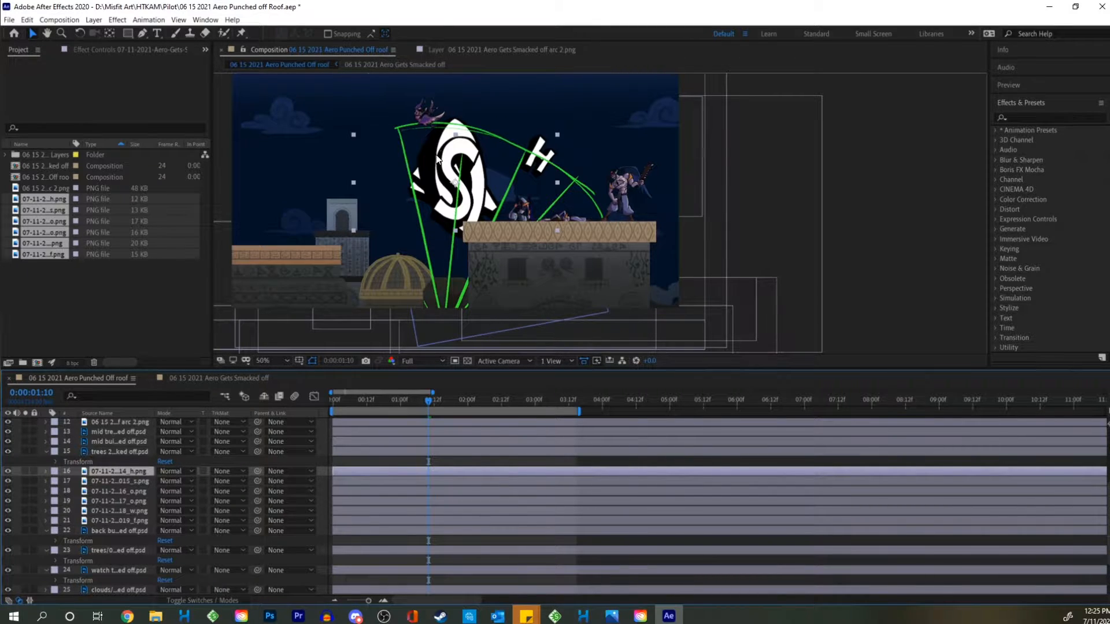
{"action": "left_click_drag", "start_coordinate": [430, 162], "coordinate": [537, 137]}
{"action": "key", "text": "ctrl+z"}
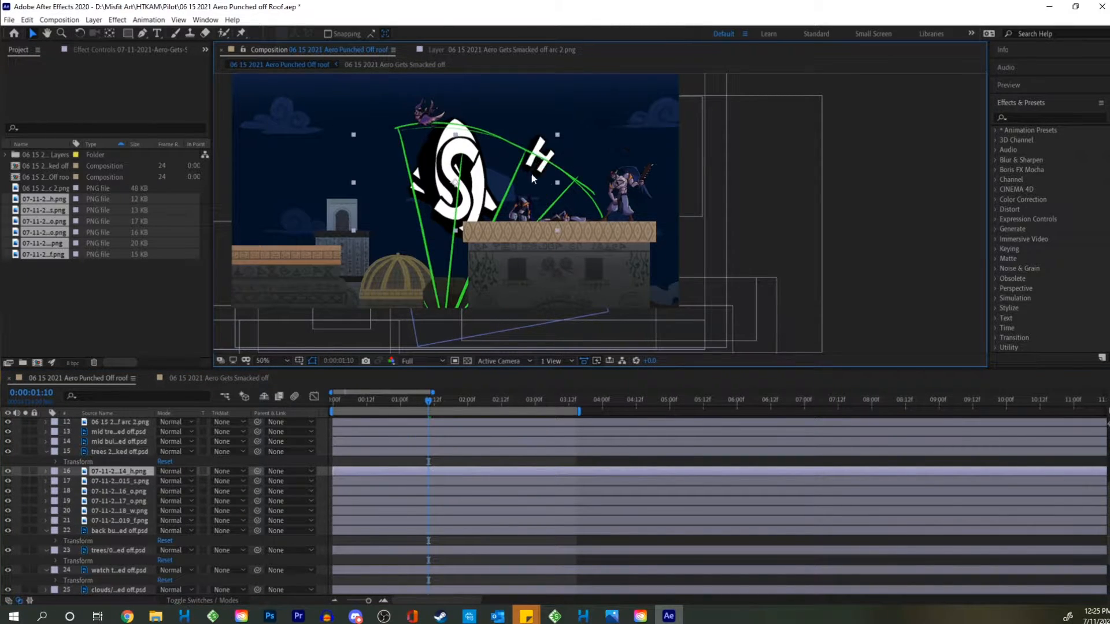
Rename the h.png letter layer as H.
{"action": "right_click", "coordinate": [103, 471]}
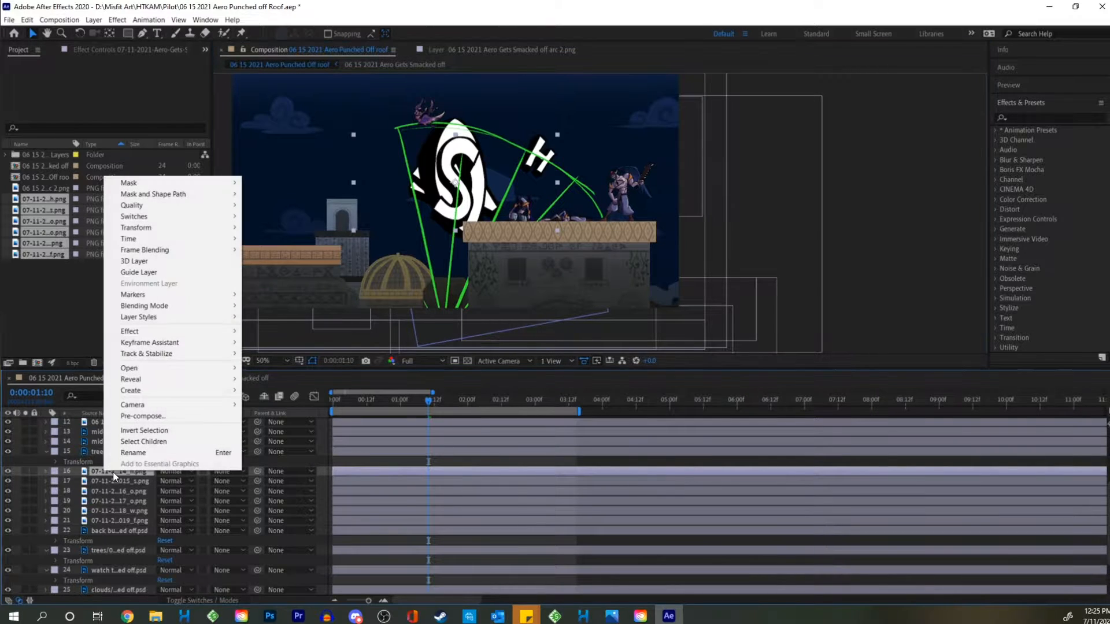
{"action": "left_click", "coordinate": [154, 456]}
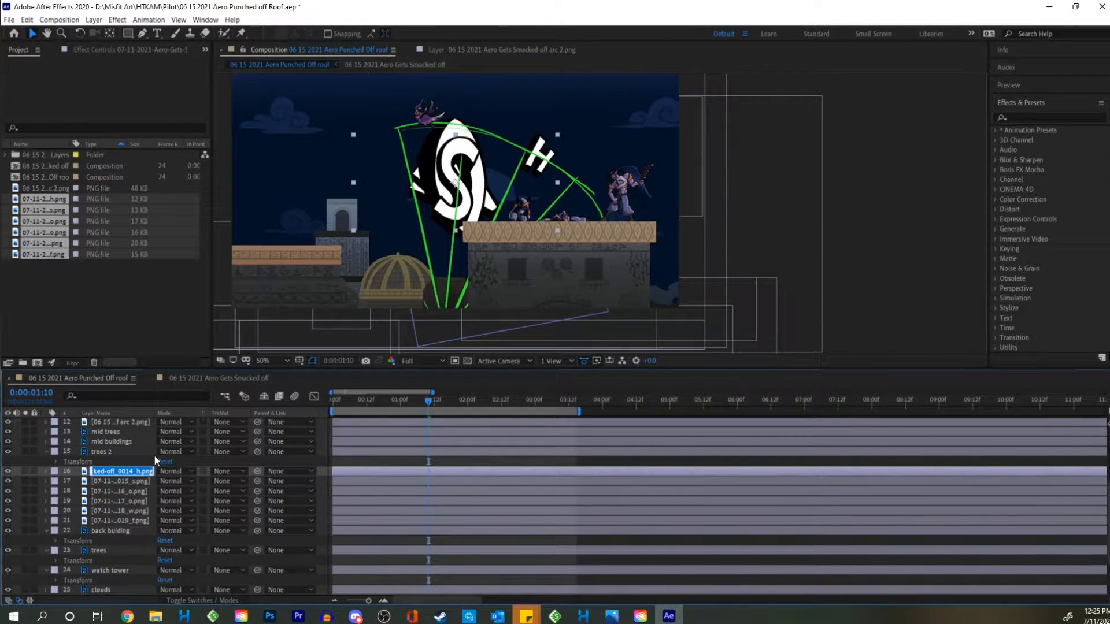
{"action": "type", "text": "H"}
{"action": "key", "text": "Return"}
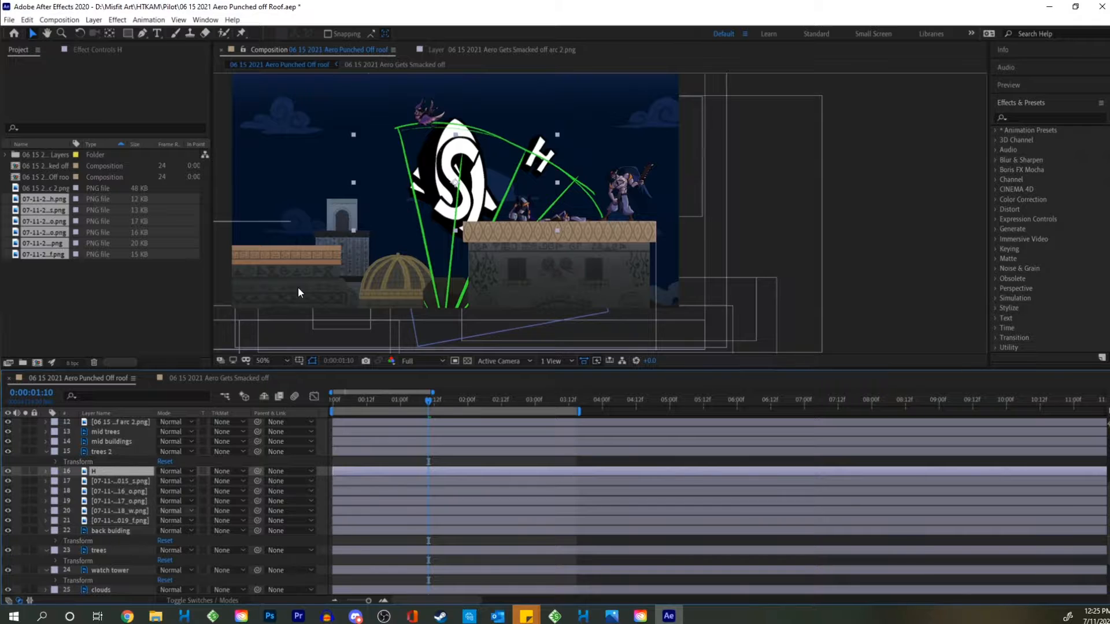
Move the H layer's anchor point from the layer's centre onto the H letter, at about 778, 138.5, with the Pan Behind tool.
{"action": "left_click", "coordinate": [111, 33]}
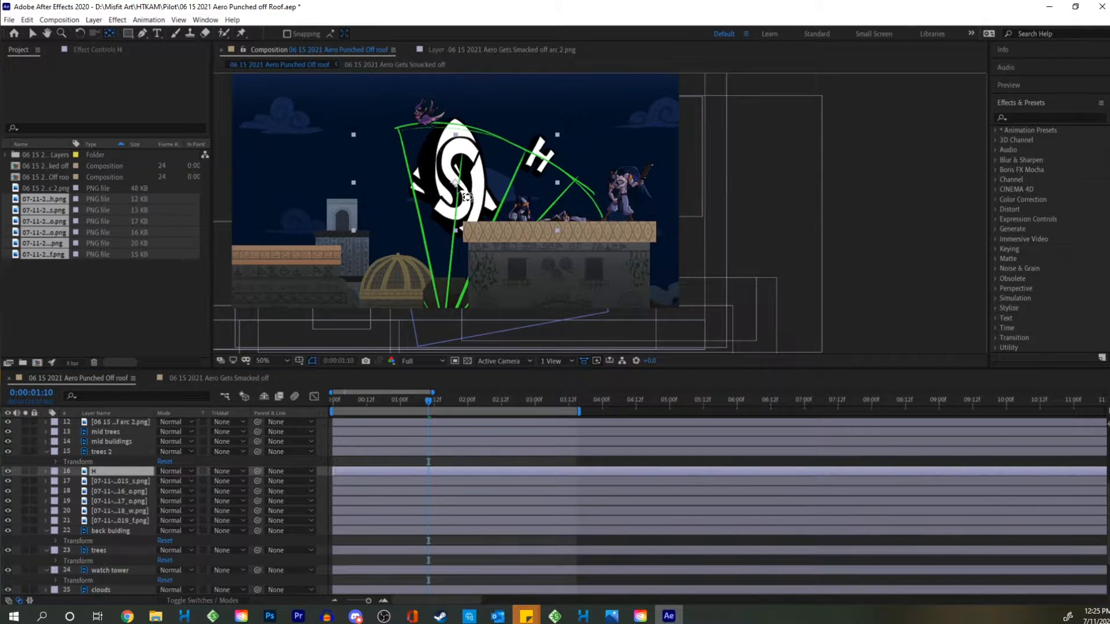
{"action": "left_click", "coordinate": [467, 197]}
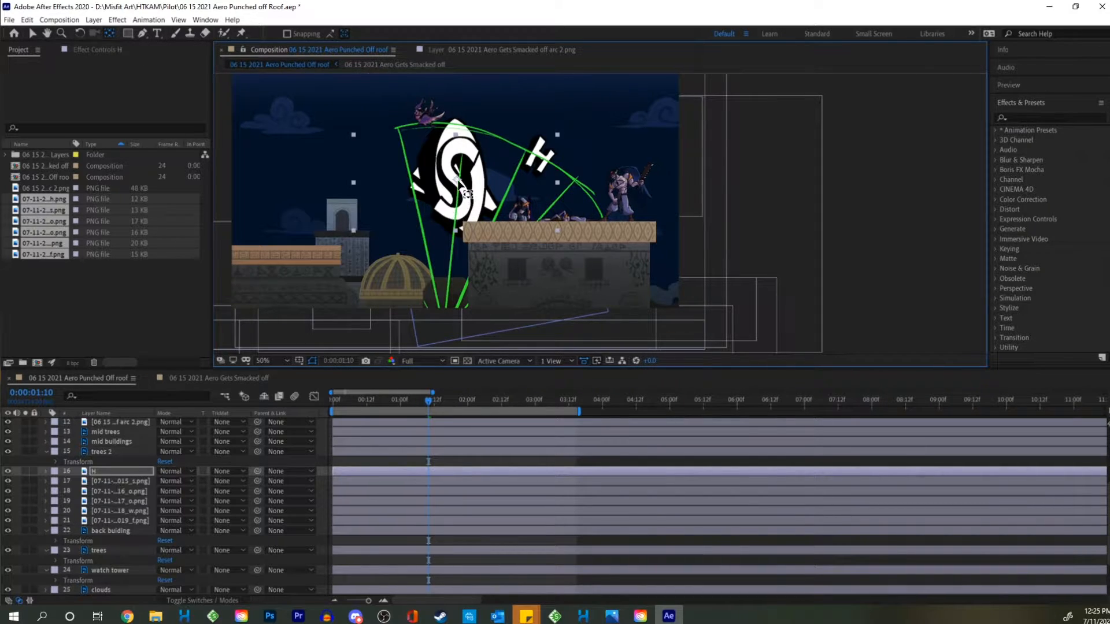
{"action": "left_click_drag", "start_coordinate": [457, 181], "coordinate": [498, 185]}
{"action": "left_click_drag", "start_coordinate": [536, 232], "coordinate": [560, 171]}
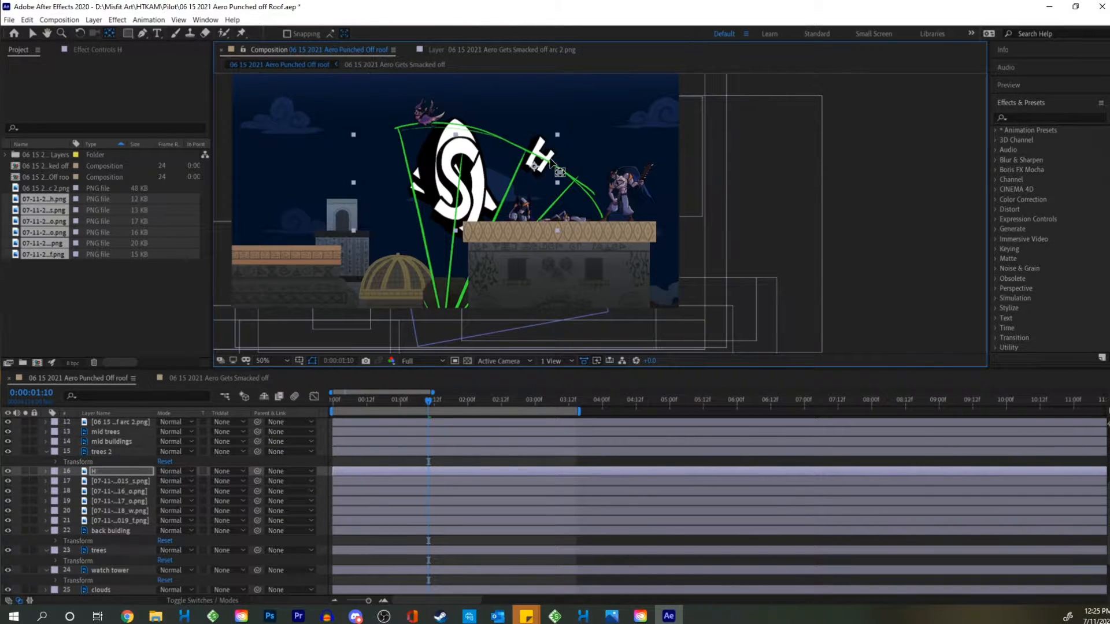
Fine-tune the H anchor point to about 784, 146.5 using a rotation test, and place the letter above the roof at about 1442, 648.
{"action": "left_click", "coordinate": [46, 471]}
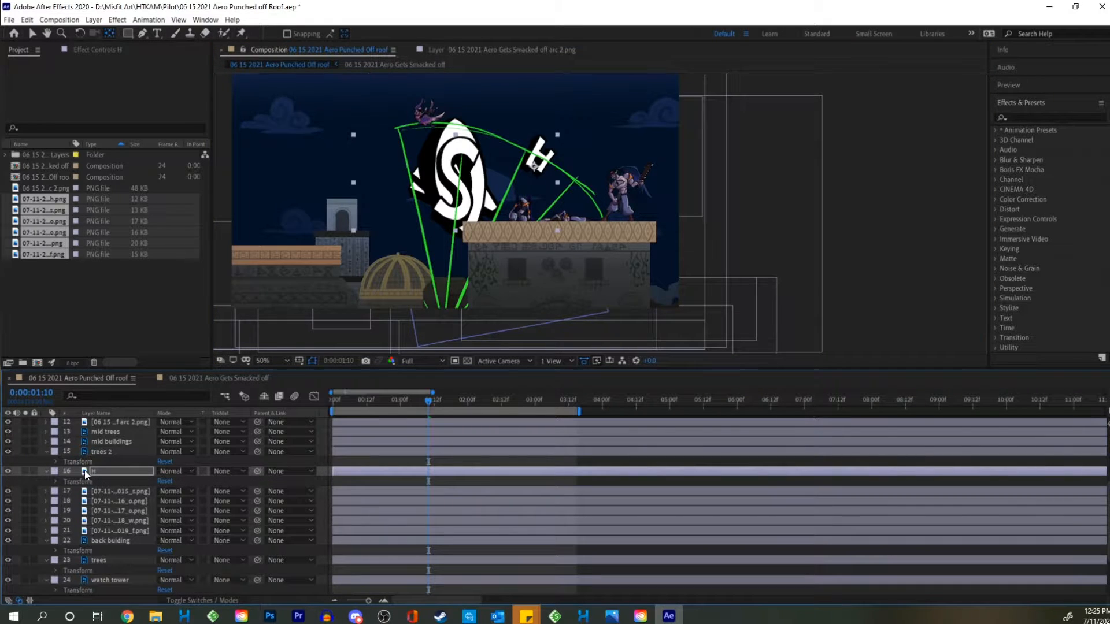
{"action": "left_click", "coordinate": [55, 481]}
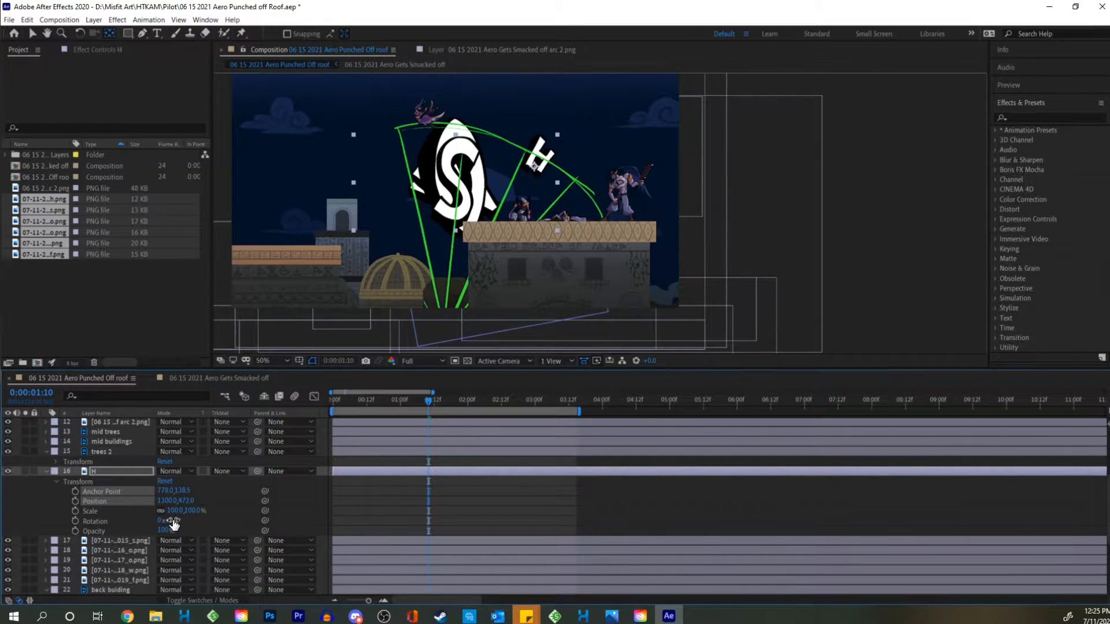
{"action": "left_click_drag", "start_coordinate": [173, 523], "coordinate": [129, 462]}
{"action": "key", "text": "ctrl+alt+Home"}
{"action": "left_click_drag", "start_coordinate": [175, 521], "coordinate": [162, 501]}
{"action": "left_click_drag", "start_coordinate": [457, 184], "coordinate": [535, 172]}
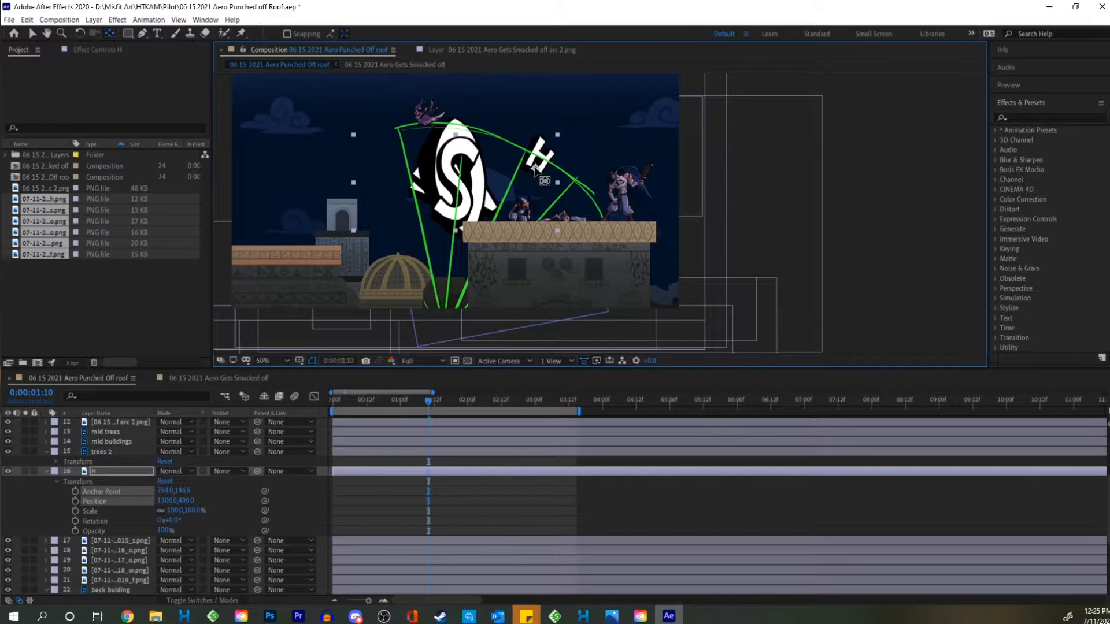
{"action": "left_click", "coordinate": [33, 33]}
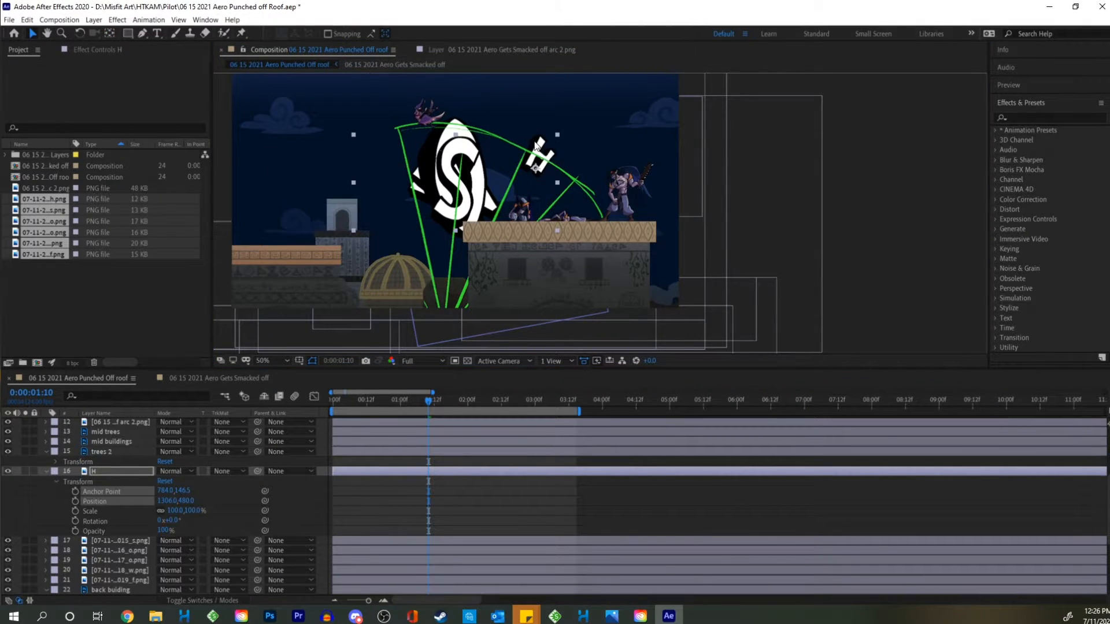
{"action": "left_click_drag", "start_coordinate": [540, 154], "coordinate": [574, 197]}
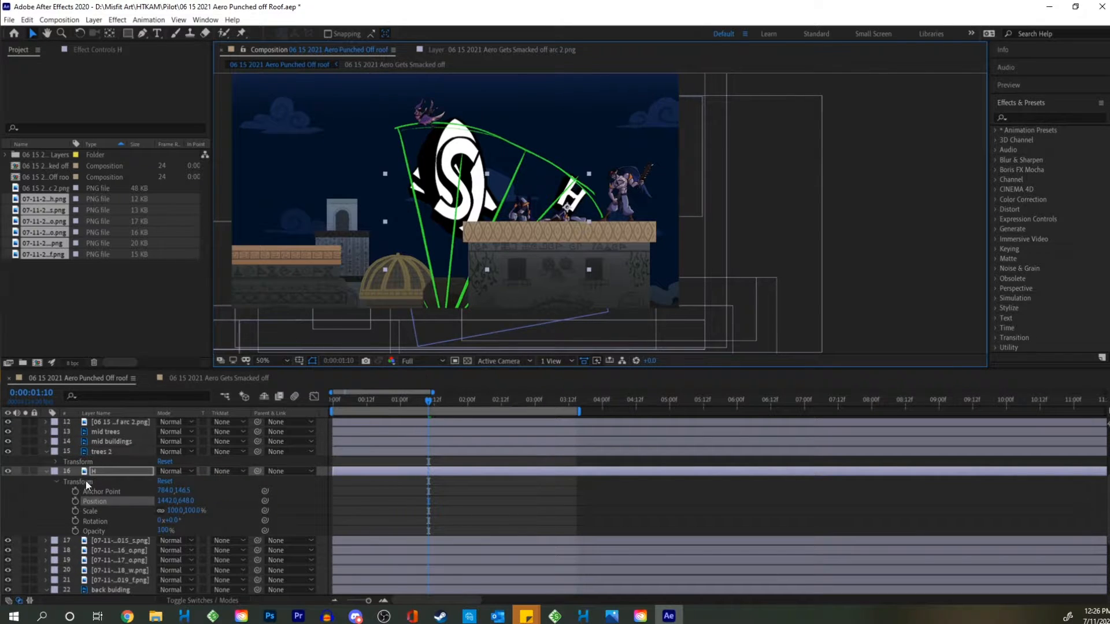
Place the s.png letter on the arc beside the H and rename its layer as S.
{"action": "left_click", "coordinate": [131, 543]}
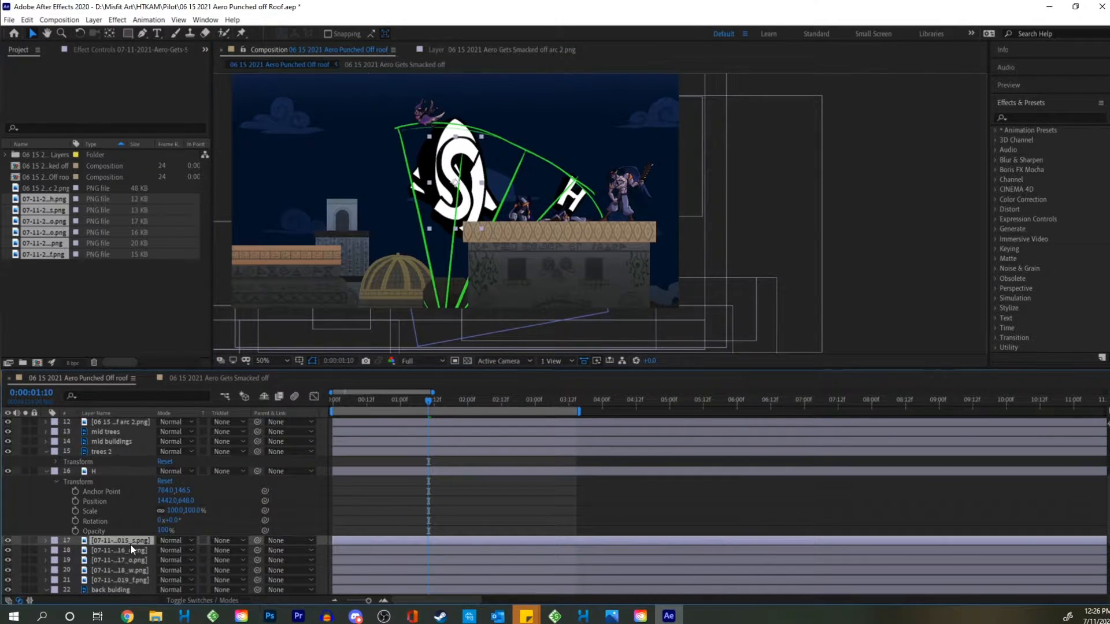
{"action": "left_click_drag", "start_coordinate": [456, 188], "coordinate": [535, 148]}
{"action": "key", "text": "Return"}
{"action": "type", "text": "S"}
{"action": "left_click", "coordinate": [35, 33]}
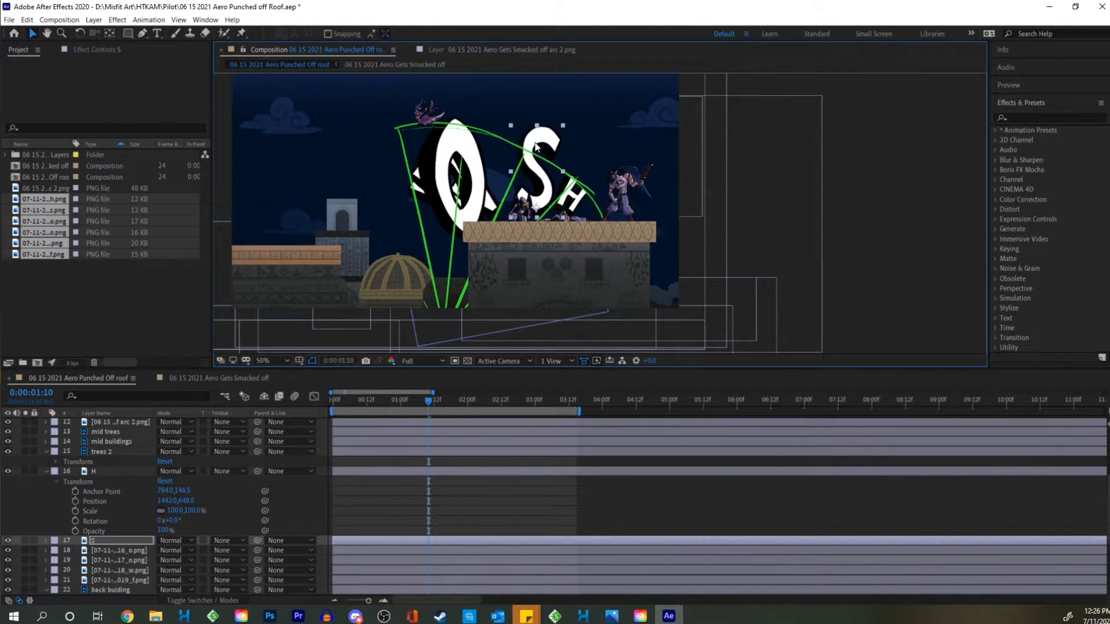
Rename the 16_o.png letter layer as O BIG and place the letter on the arc beside the S.
{"action": "double_click", "coordinate": [99, 551]}
{"action": "left_click", "coordinate": [95, 378]}
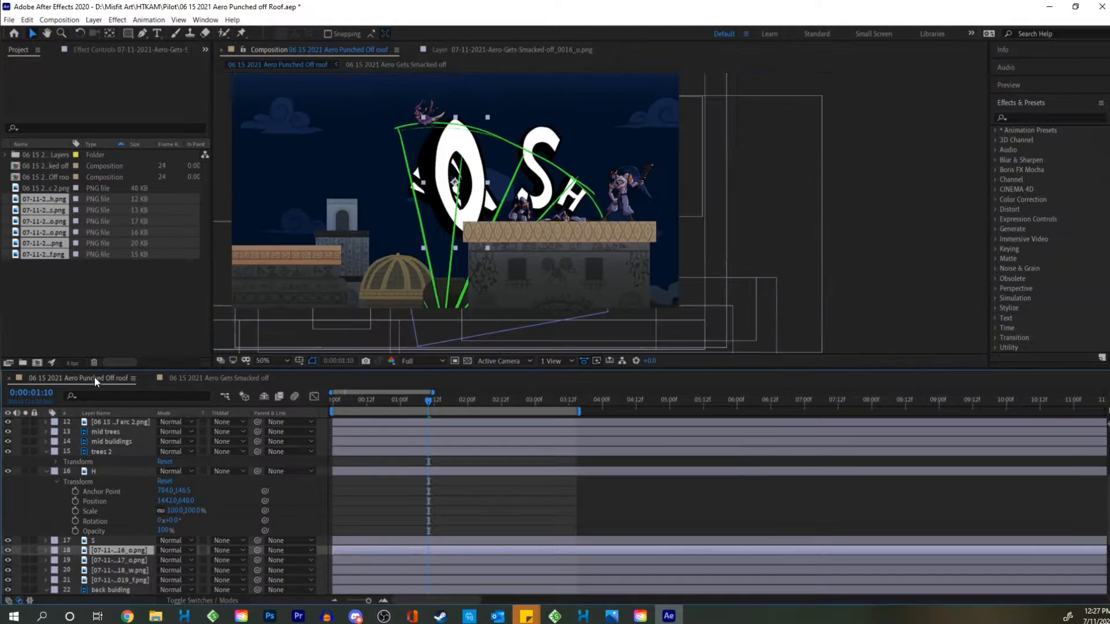
{"action": "right_click", "coordinate": [104, 551]}
{"action": "left_click", "coordinate": [152, 526]}
{"action": "type", "text": "O BIG"}
{"action": "key", "text": "Return"}
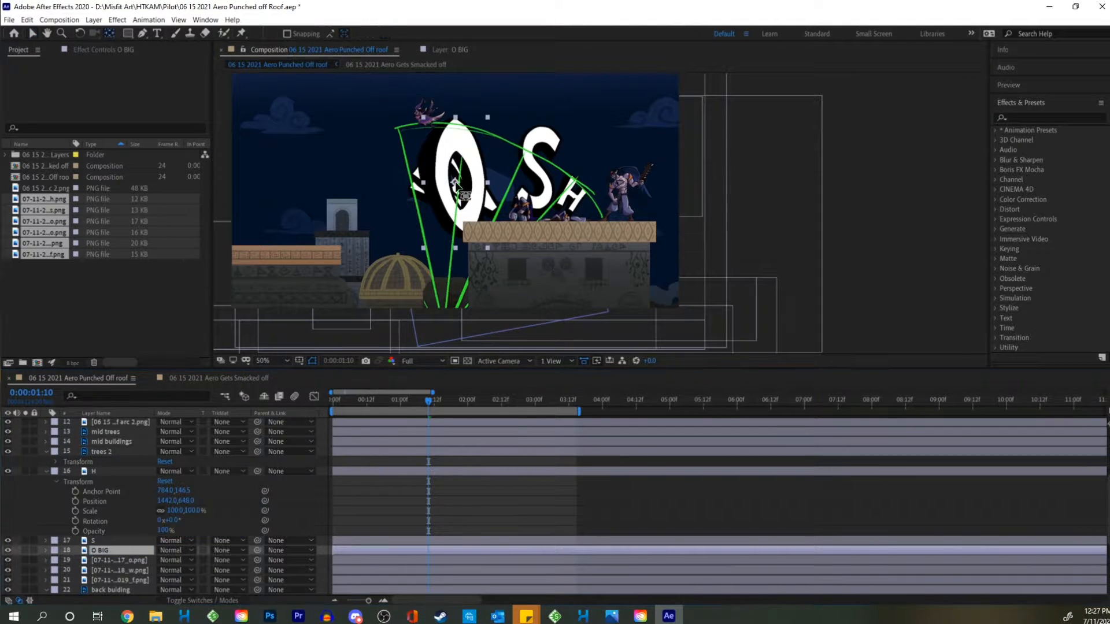
{"action": "left_click_drag", "start_coordinate": [456, 152], "coordinate": [502, 131]}
Rename the 17_o.png letter layer as O Small and place the letter on the arc between the big O and the W.
{"action": "right_click", "coordinate": [105, 560]}
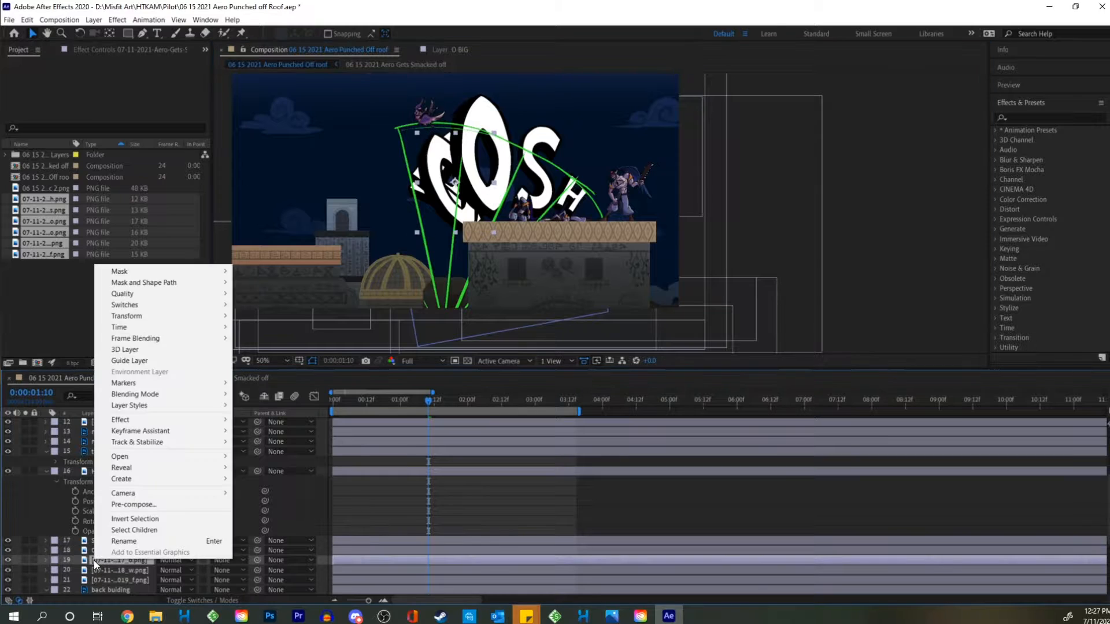
{"action": "left_click", "coordinate": [139, 540]}
{"action": "type", "text": "O Small"}
{"action": "key", "text": "Return"}
{"action": "left_click_drag", "start_coordinate": [471, 221], "coordinate": [404, 215]}
Rename the w.png letter layer as W and move its anchor point to the letter's base.
{"action": "key", "text": "y"}
{"action": "key", "text": "v"}
{"action": "left_click", "coordinate": [477, 217]}
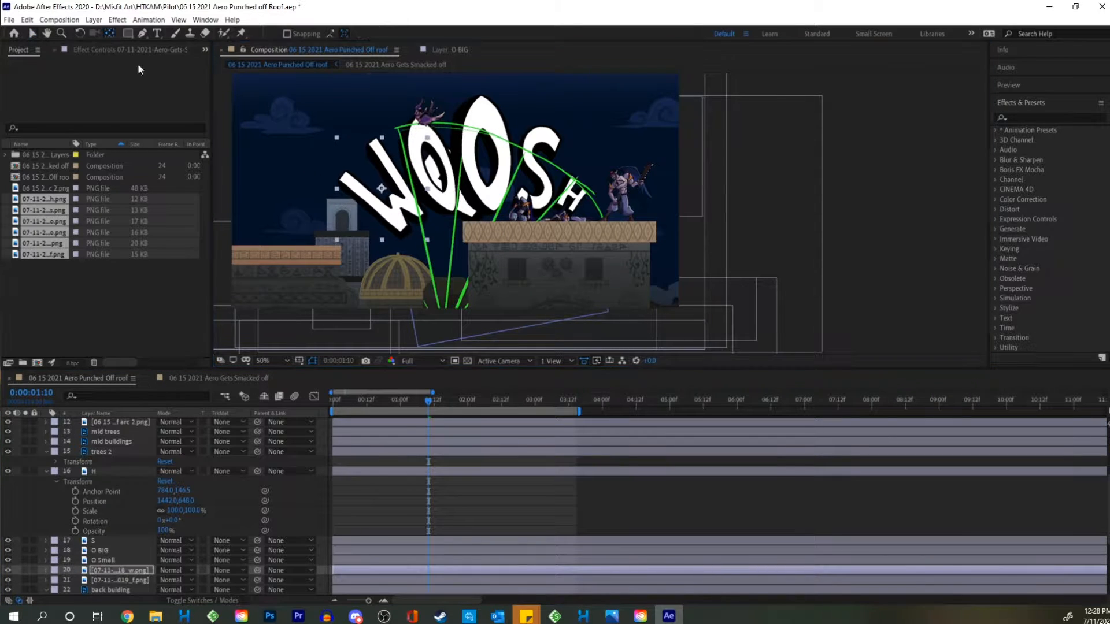
{"action": "key", "text": "Return"}
{"action": "type", "text": "W"}
{"action": "key", "text": "Return"}
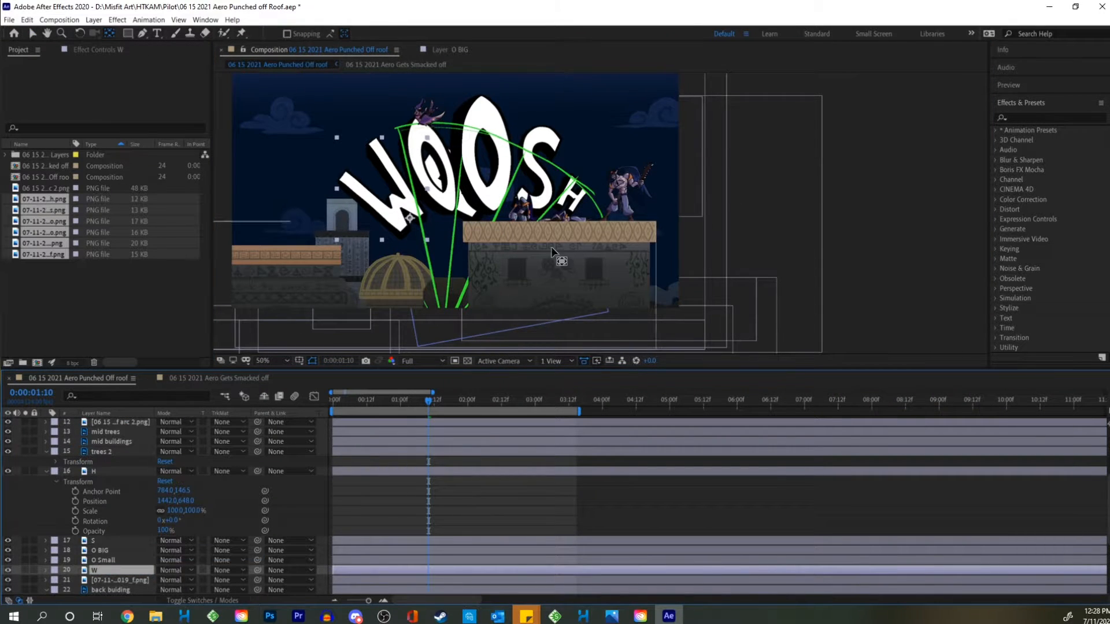
Rename the f.png letter layer as F and place the letter at the far left end of the arc.
{"action": "key", "text": "ctrl+Down"}
{"action": "key", "text": "Return"}
{"action": "type", "text": "F"}
Move the current time to 0:00:02:14 and hide the green arc guide layer.
{"action": "left_click_drag", "start_coordinate": [428, 399], "coordinate": [506, 400]}
{"action": "left_click", "coordinate": [425, 324]}
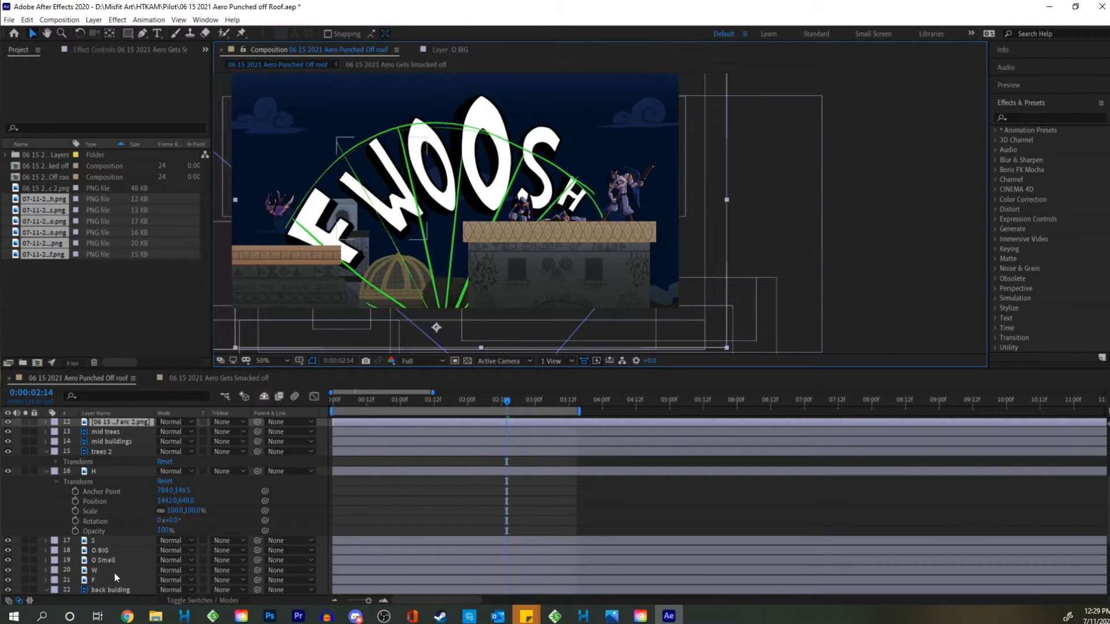
{"action": "left_click_drag", "start_coordinate": [381, 199], "coordinate": [370, 174]}
{"action": "left_click", "coordinate": [443, 206]}
{"action": "left_click", "coordinate": [569, 197]}
{"action": "left_click", "coordinate": [439, 173]}
{"action": "left_click", "coordinate": [570, 197]}
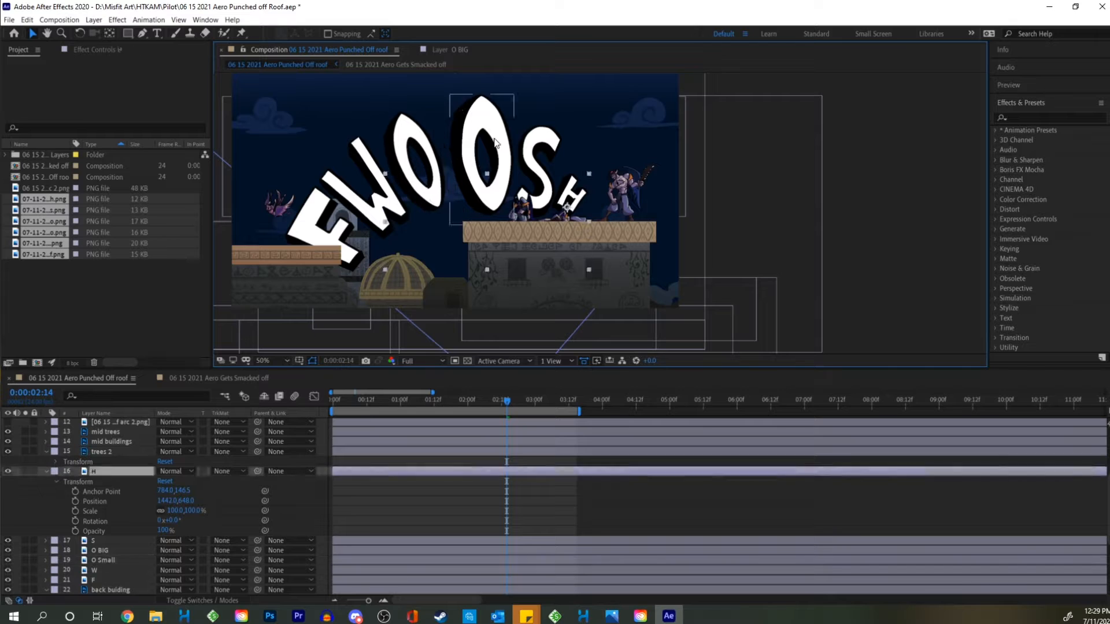
Tighten the word's spacing by shifting the big O, S and H toward the small O, with the H at about 1368, 638.
{"action": "left_click", "coordinate": [480, 151]}
{"action": "left_click", "coordinate": [523, 173]}
{"action": "mouse_move", "coordinate": [576, 187]}
{"action": "left_mouse_down"}
{"action": "mouse_move", "coordinate": [543, 176]}
{"action": "mouse_move", "coordinate": [554, 185]}
{"action": "left_mouse_up"}
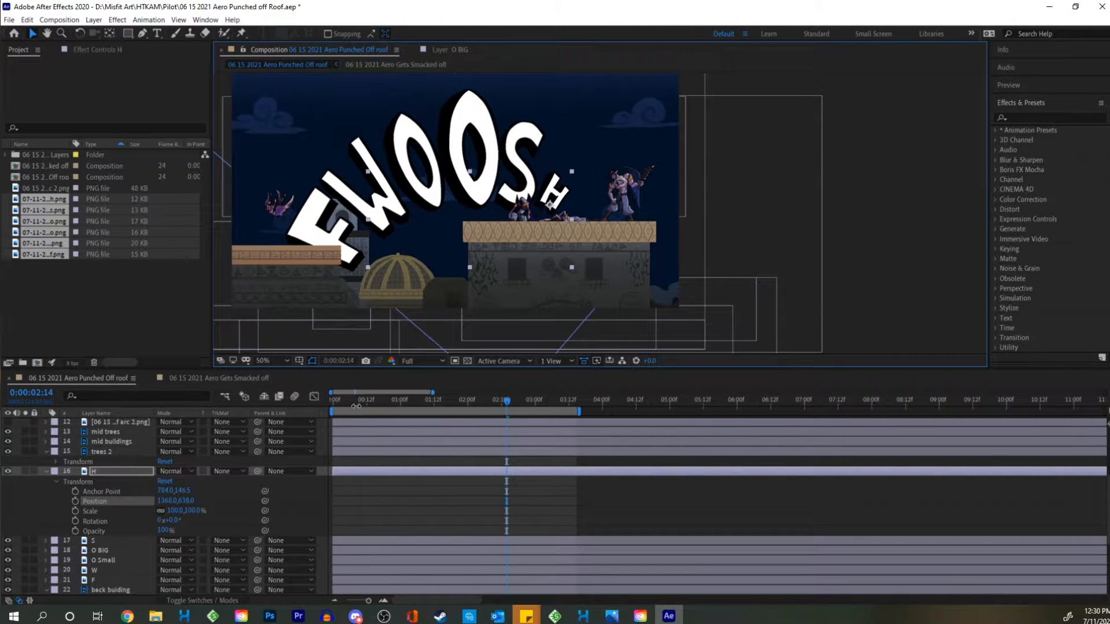
Select all six letter layers and shift them together slightly up and left, bringing the H to about 1348, 622.
{"action": "mouse_move", "coordinate": [506, 400]}
{"action": "left_mouse_down"}
{"action": "mouse_move", "coordinate": [315, 387]}
{"action": "mouse_move", "coordinate": [504, 401]}
{"action": "left_mouse_up"}
{"action": "left_click", "coordinate": [133, 550]}
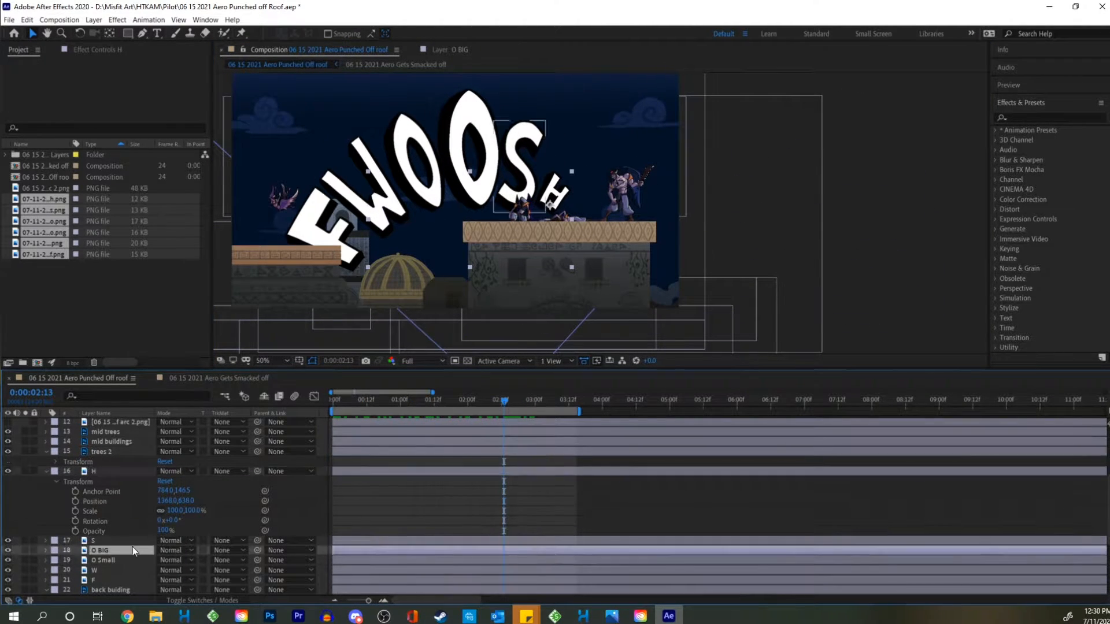
{"action": "left_click", "coordinate": [125, 471]}
{"action": "left_click", "coordinate": [116, 580], "text": "shift"}
{"action": "left_click_drag", "start_coordinate": [437, 186], "coordinate": [432, 180]}
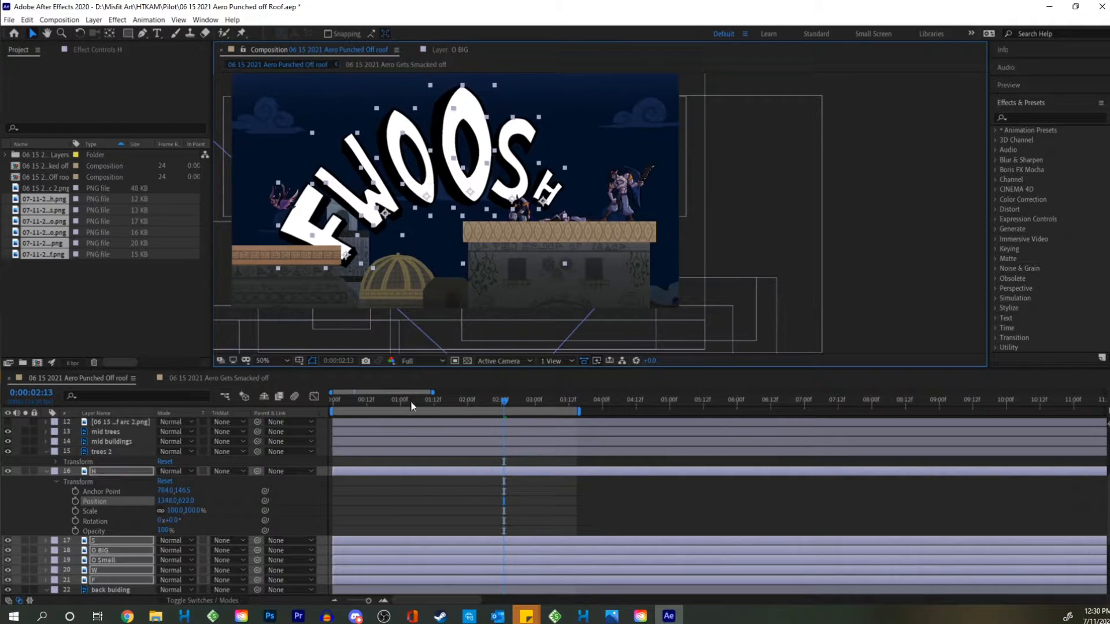
Preview the animation and scrub through the raven knight's flight to check how it lines up with the FWOOSH letters.
{"action": "left_click", "coordinate": [410, 400]}
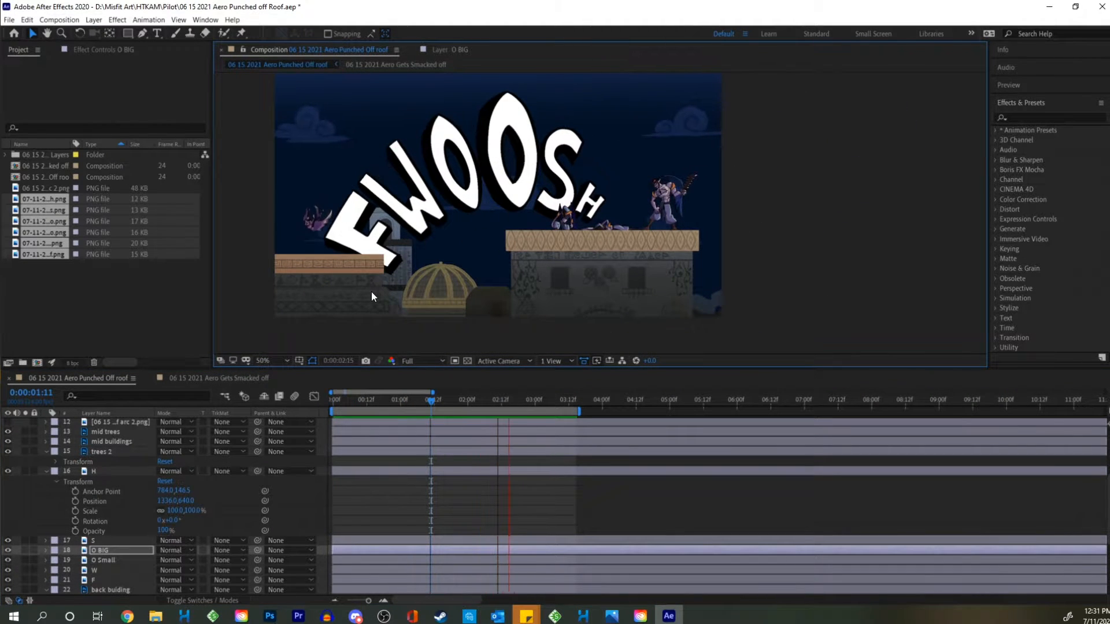
{"action": "key", "text": "space"}
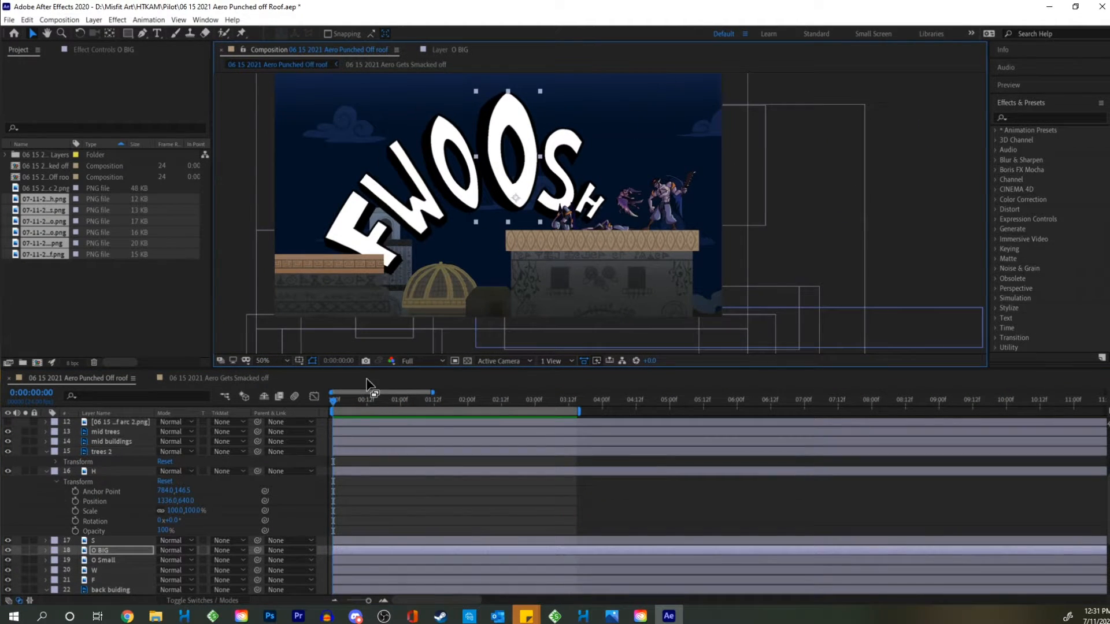
{"action": "left_click", "coordinate": [334, 401]}
{"action": "left_click_drag", "start_coordinate": [348, 398], "coordinate": [499, 417]}
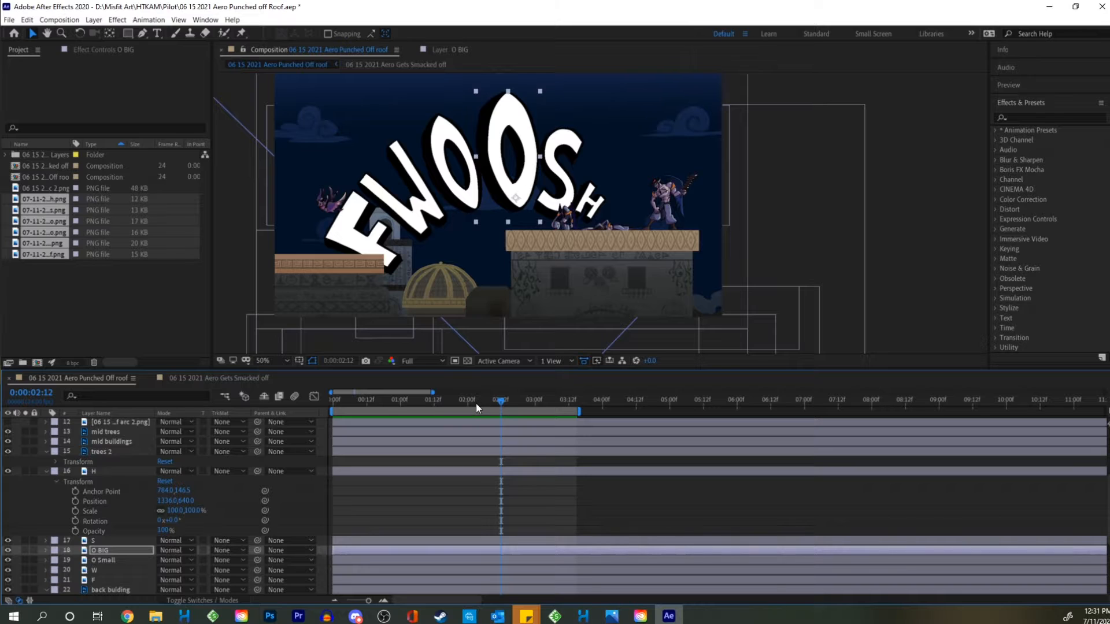
{"action": "left_click", "coordinate": [485, 400]}
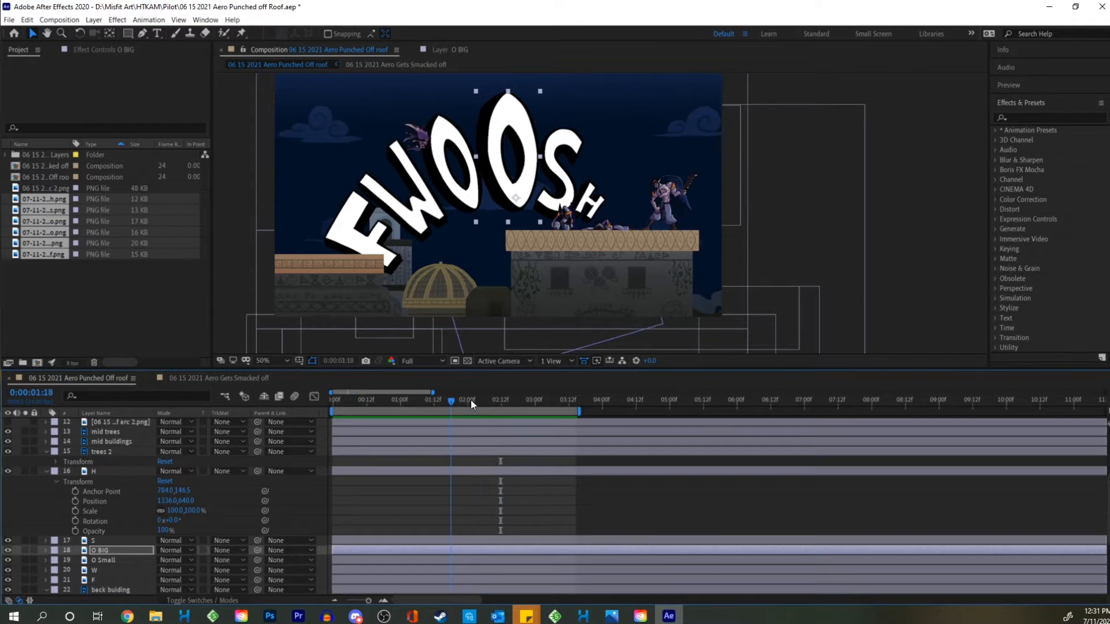
Add Position, Scale and Rotation keyframes to the H layer at 0:00:02:14.
{"action": "mouse_move", "coordinate": [497, 404]}
{"action": "left_mouse_down"}
{"action": "mouse_move", "coordinate": [387, 397]}
{"action": "mouse_move", "coordinate": [508, 395]}
{"action": "left_mouse_up"}
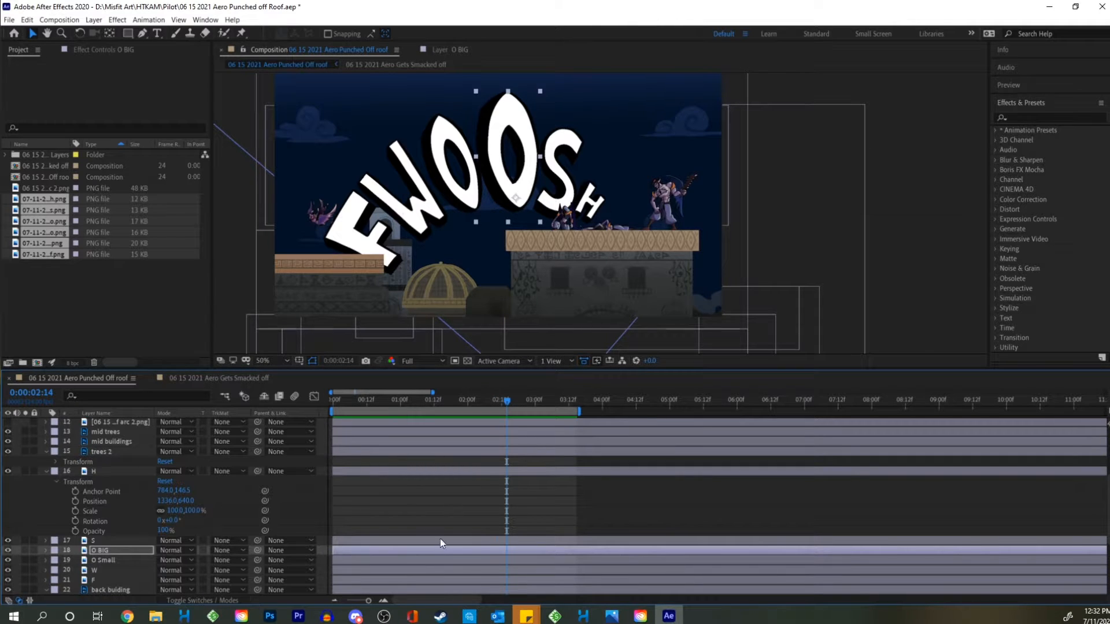
{"action": "left_click", "coordinate": [75, 501]}
{"action": "left_click", "coordinate": [76, 511]}
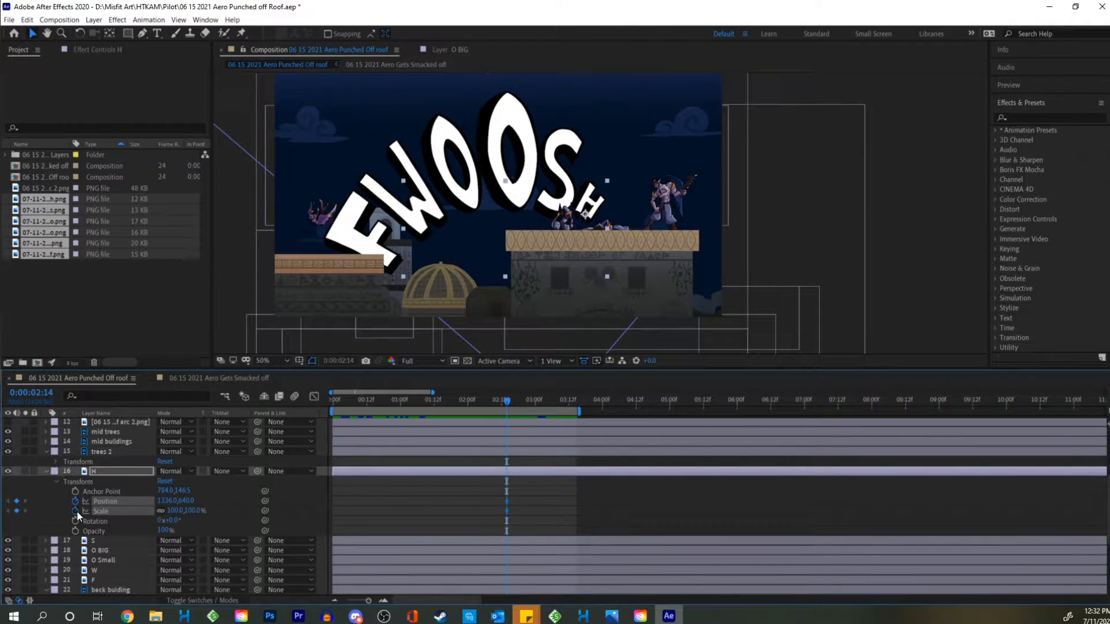
{"action": "left_click", "coordinate": [76, 520]}
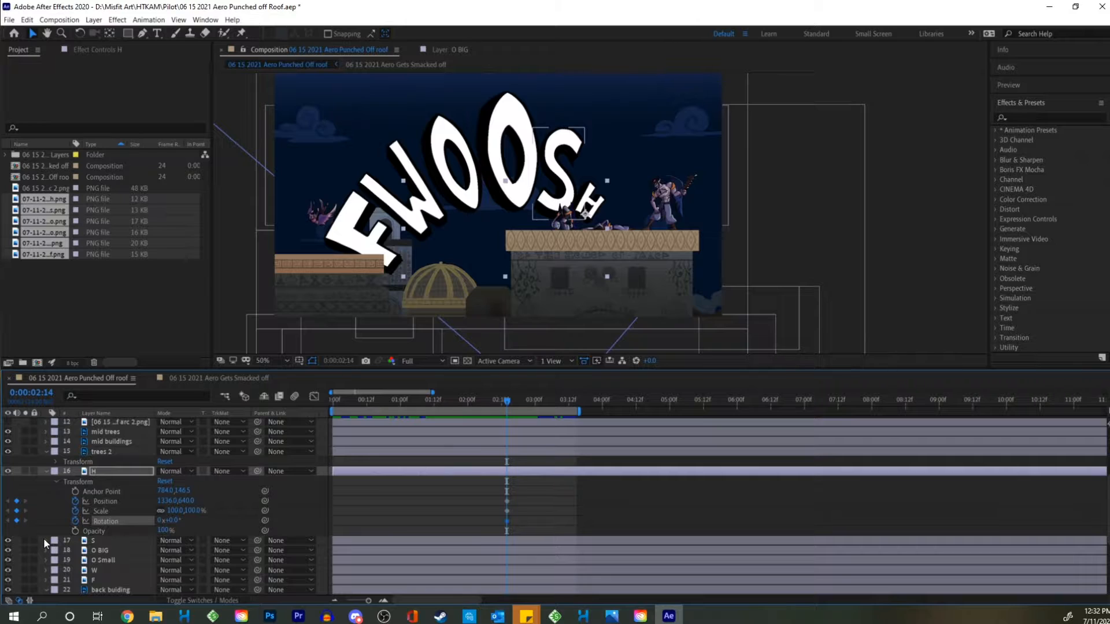
Add Position, Scale and Rotation keyframes to the S layer at the current time.
{"action": "left_click", "coordinate": [46, 540]}
{"action": "left_click", "coordinate": [55, 550]}
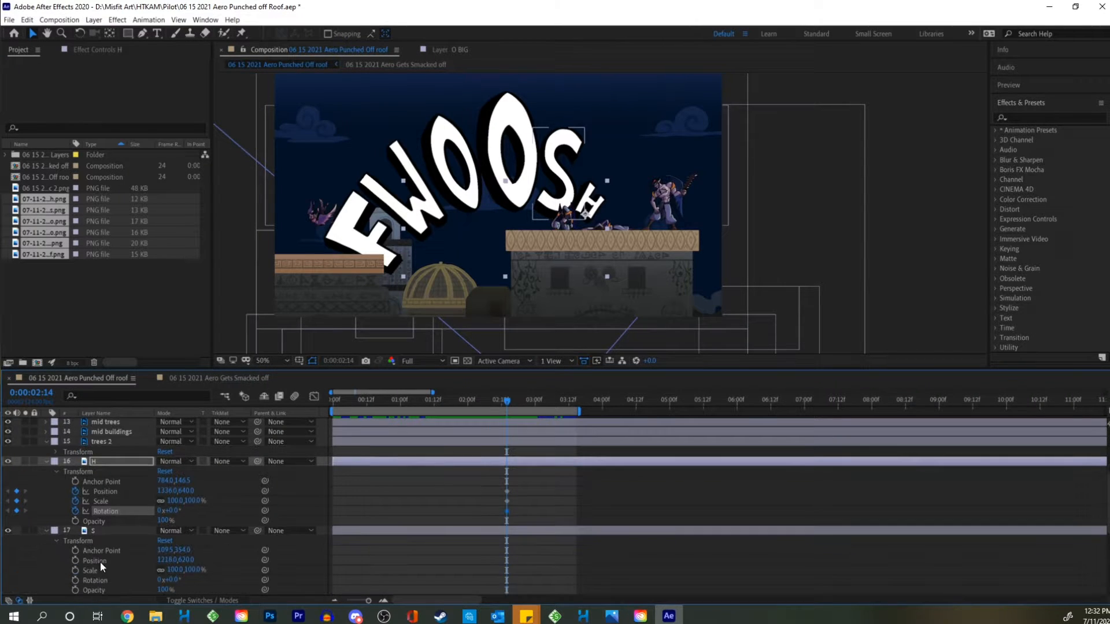
{"action": "left_click", "coordinate": [75, 560]}
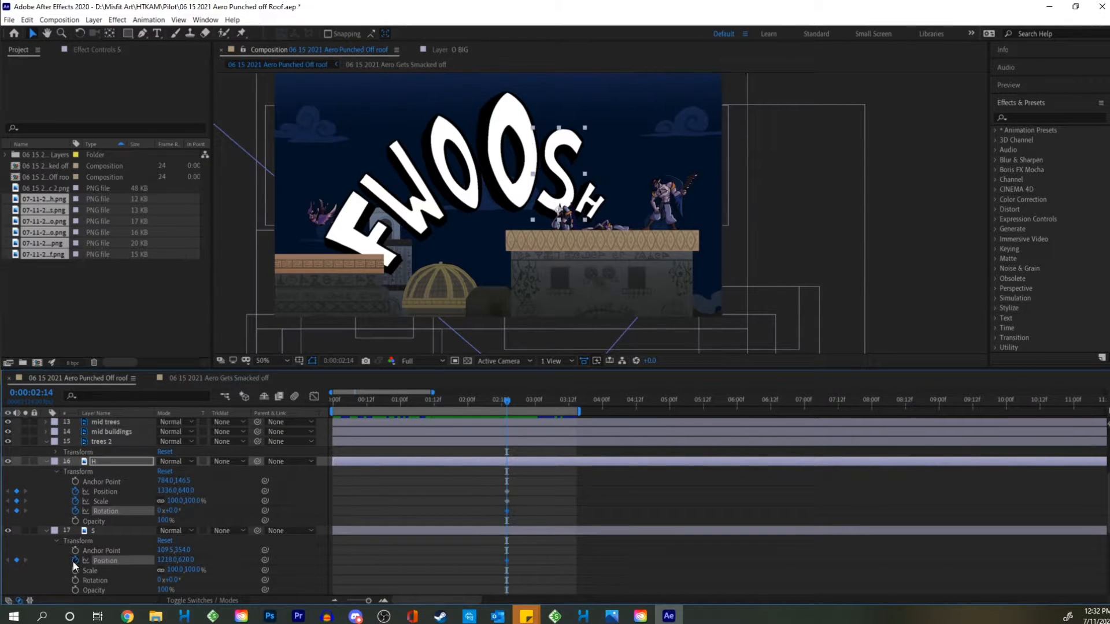
{"action": "left_click", "coordinate": [76, 570]}
{"action": "left_click", "coordinate": [76, 580]}
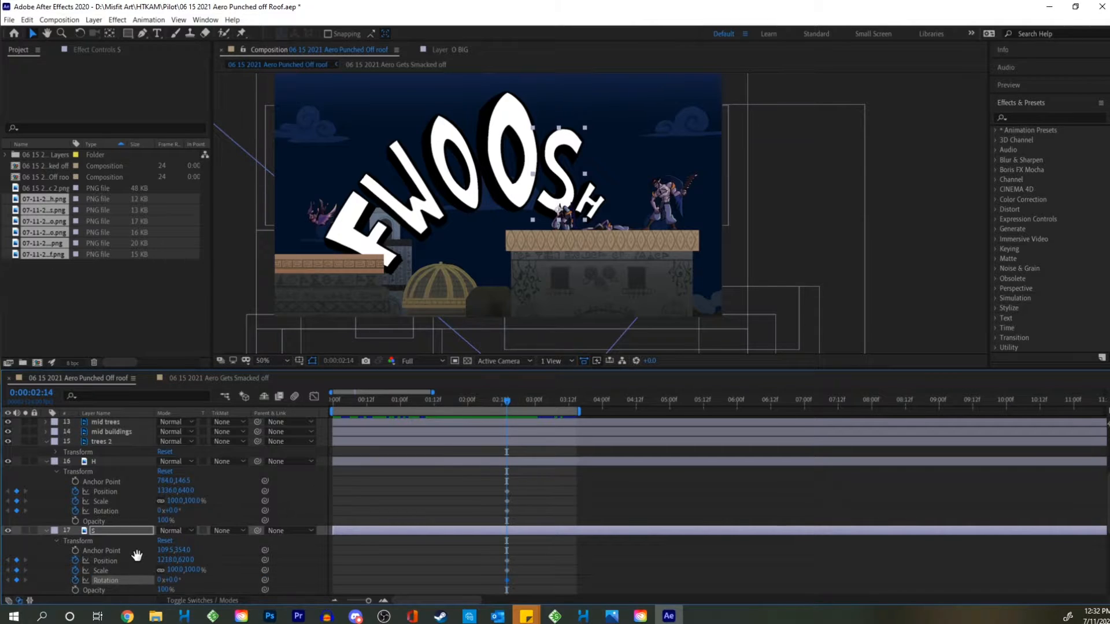
Add Position, Scale and Rotation keyframes to the O BIG layer at the current time.
{"action": "scroll", "coordinate": [137, 556], "scroll_direction": "down", "scroll_amount": 4}
{"action": "left_click", "coordinate": [46, 478]}
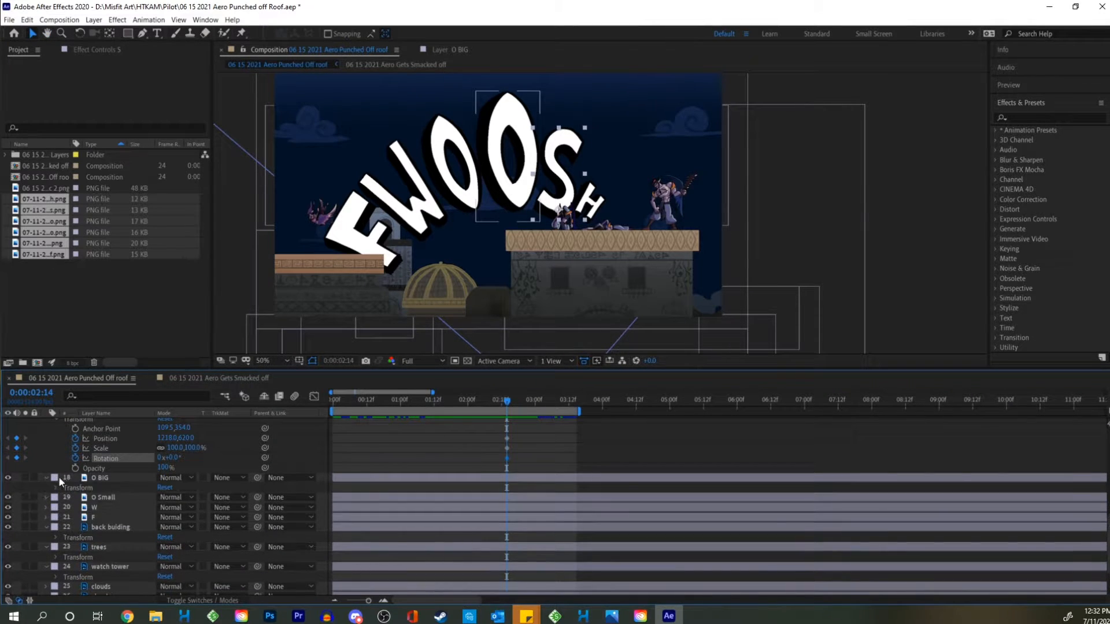
{"action": "left_click", "coordinate": [56, 489]}
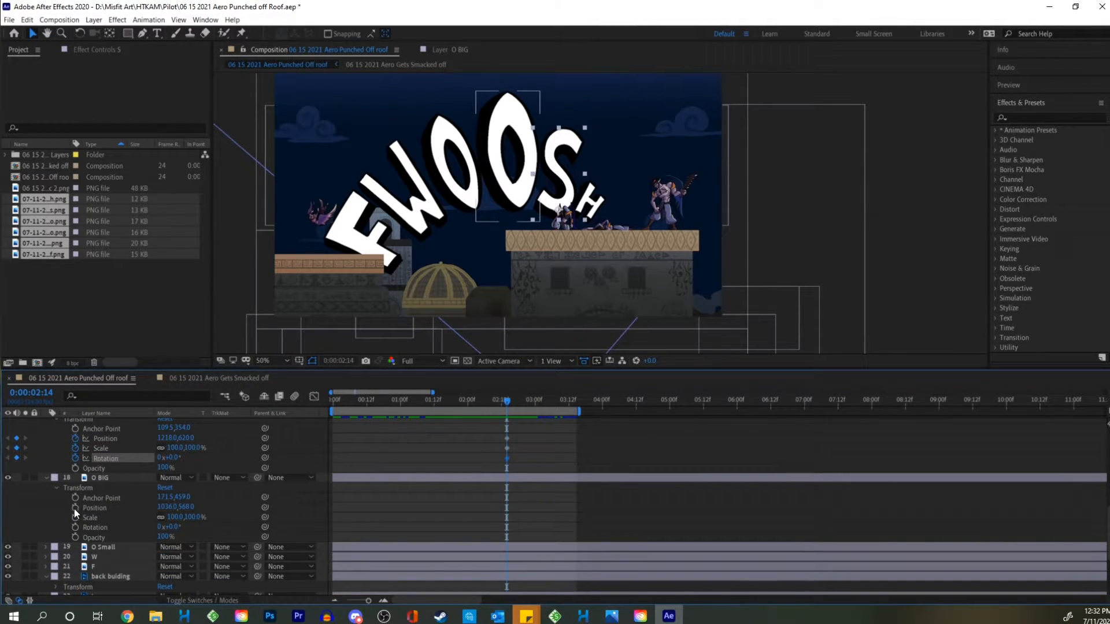
{"action": "left_click", "coordinate": [75, 507]}
{"action": "left_click", "coordinate": [76, 517]}
{"action": "left_click", "coordinate": [76, 527]}
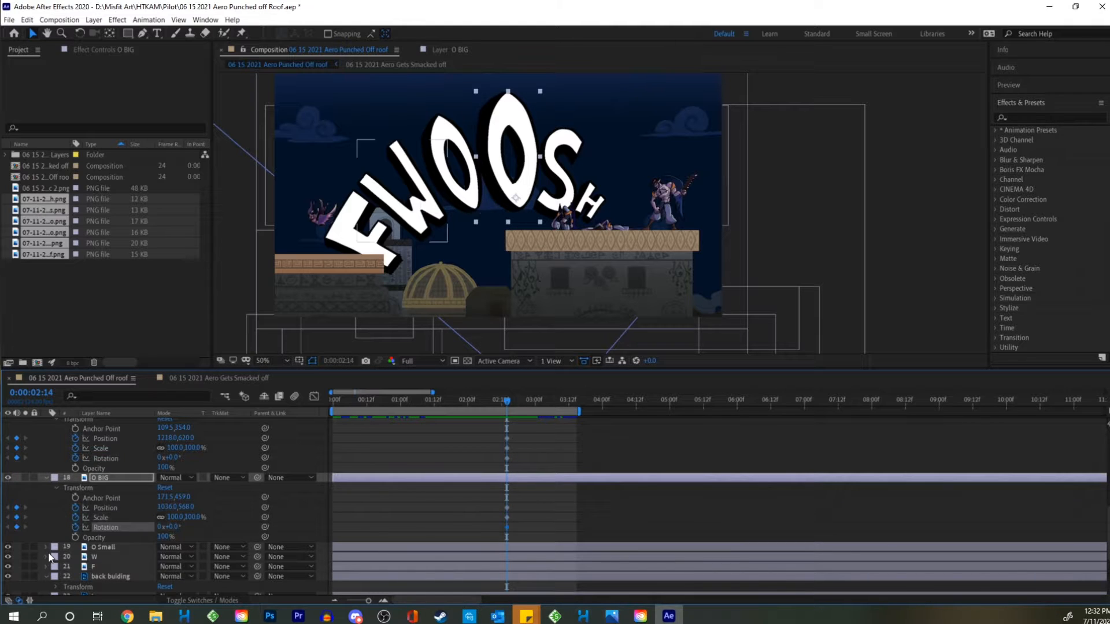
Add Position, Scale and Rotation keyframes to the F layer at 0:00:00:05.
{"action": "left_click", "coordinate": [45, 547]}
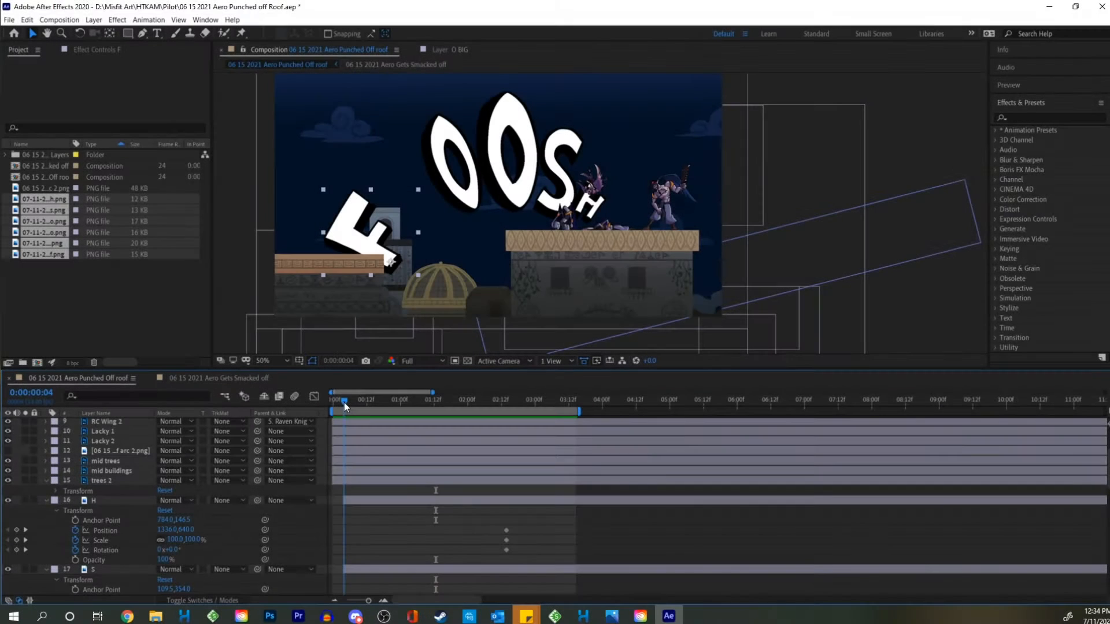
{"action": "left_click_drag", "start_coordinate": [345, 403], "coordinate": [345, 400]}
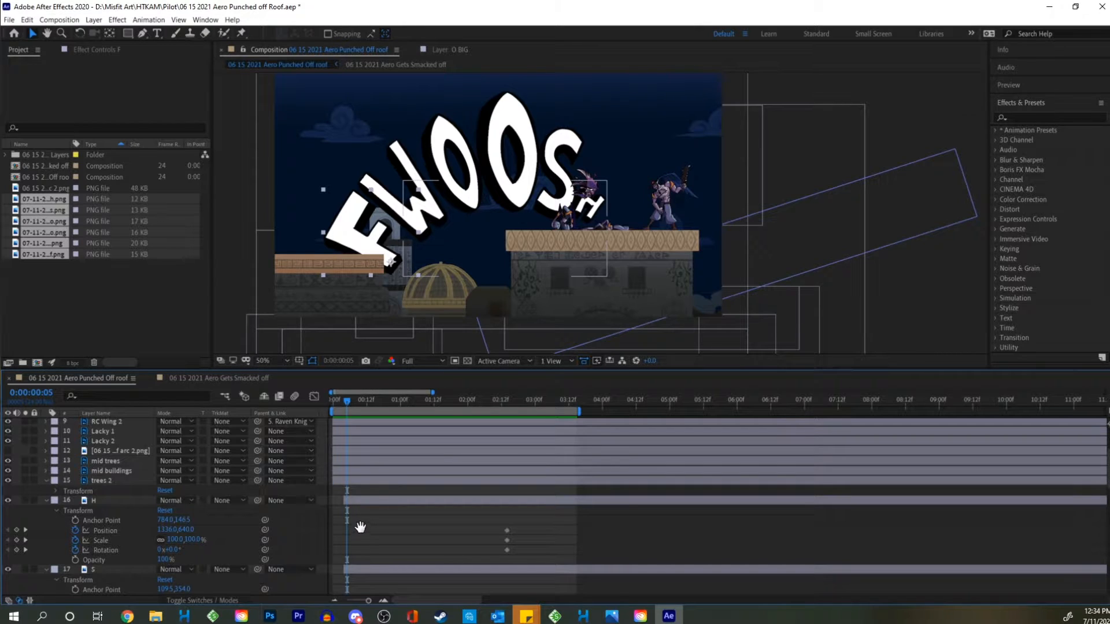
{"action": "scroll", "coordinate": [360, 527], "scroll_direction": "down", "scroll_amount": 5}
{"action": "scroll", "coordinate": [417, 402], "scroll_direction": "down", "scroll_amount": 4}
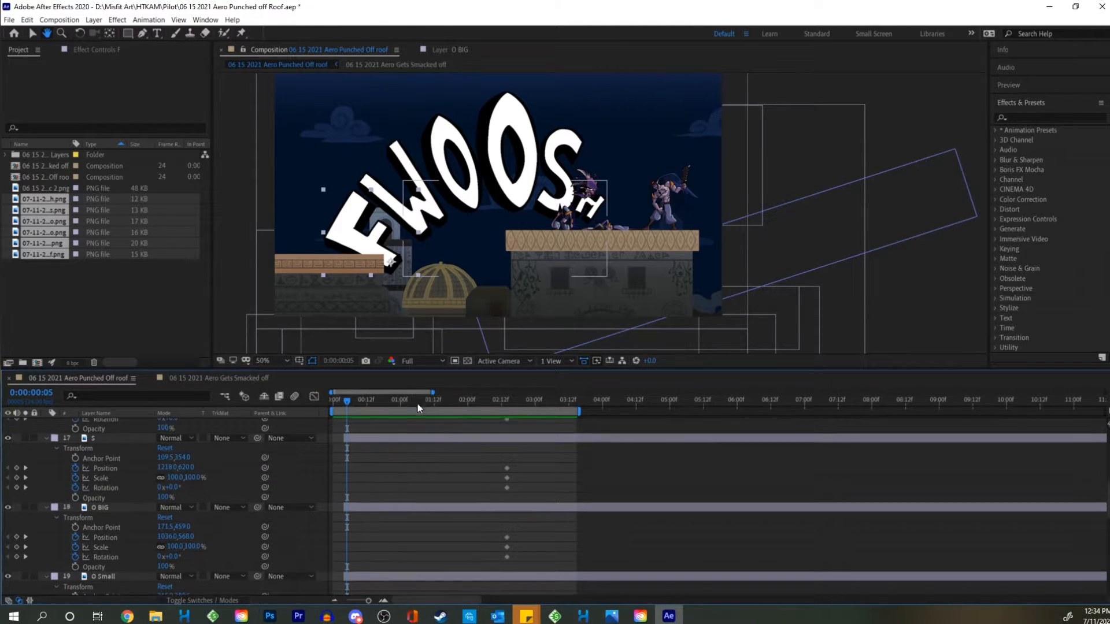
{"action": "scroll", "coordinate": [390, 474], "scroll_direction": "down", "scroll_amount": 5}
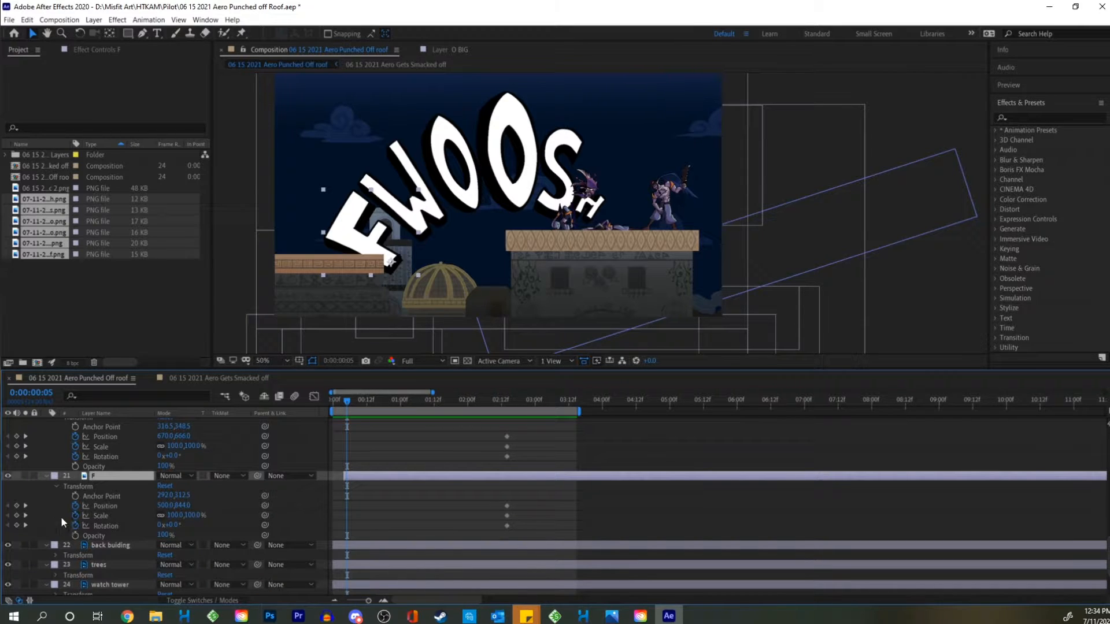
{"action": "left_click", "coordinate": [17, 505]}
{"action": "left_click", "coordinate": [17, 514]}
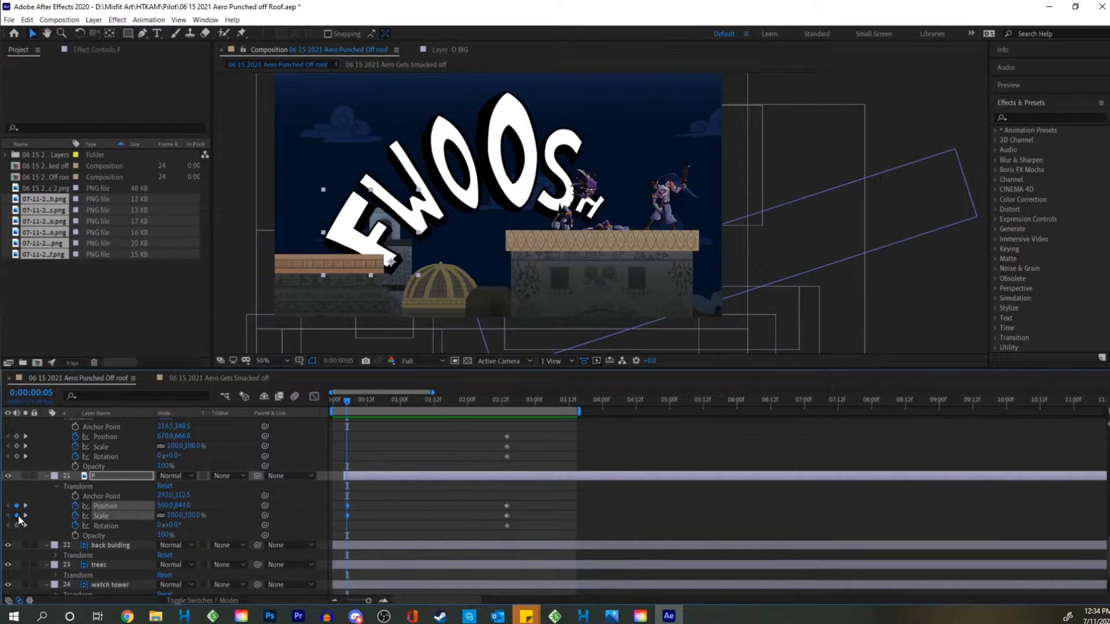
{"action": "left_click", "coordinate": [17, 524]}
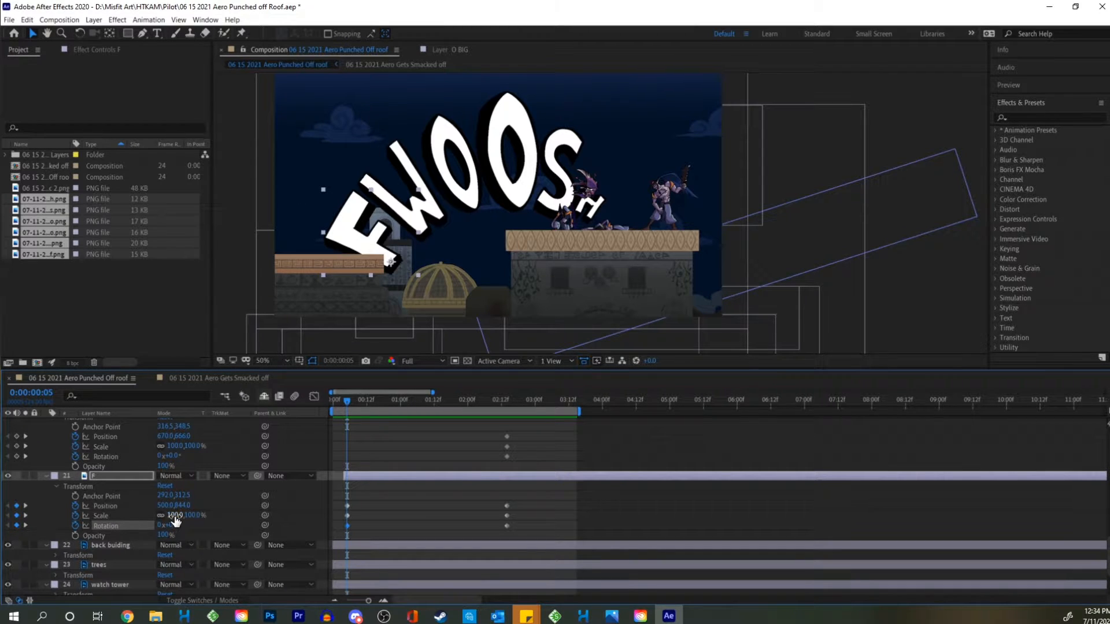
At 0:00:00:05, set the F layer's scale to 26%, its position to 1490, 648 on the rooftop beside the H, and its rotation to 108°.
{"action": "left_click_drag", "start_coordinate": [175, 521], "coordinate": [144, 526]}
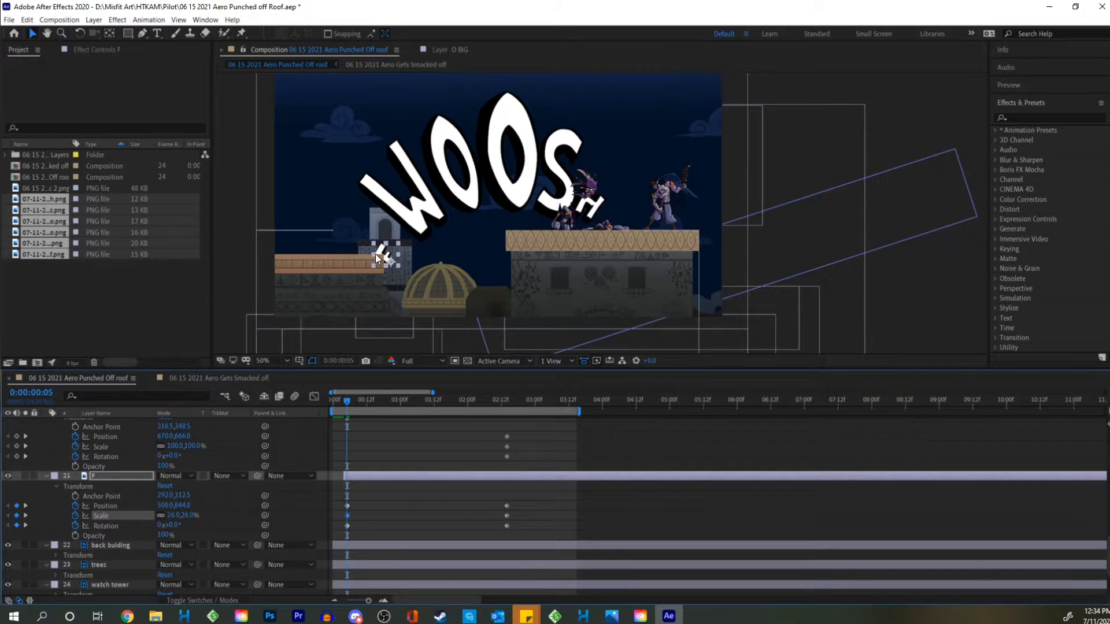
{"action": "left_click_drag", "start_coordinate": [379, 251], "coordinate": [613, 202]}
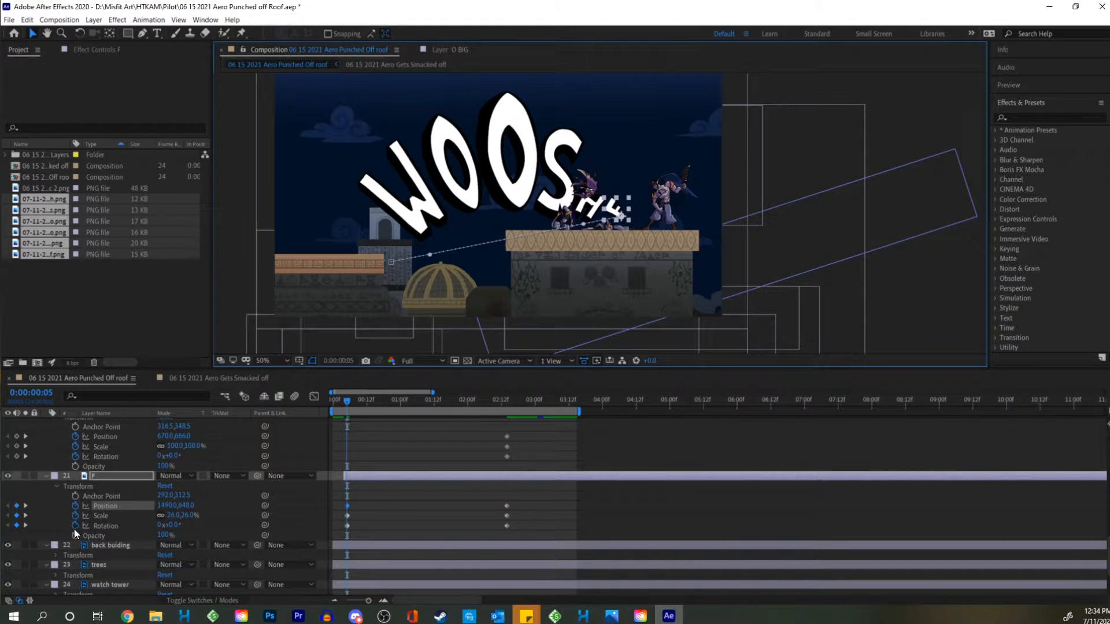
{"action": "left_click_drag", "start_coordinate": [172, 523], "coordinate": [237, 524]}
Hide the other FWOOSH letter layers so only the F shows, and preview its animation from the first frame.
{"action": "left_click_drag", "start_coordinate": [345, 398], "coordinate": [330, 399]}
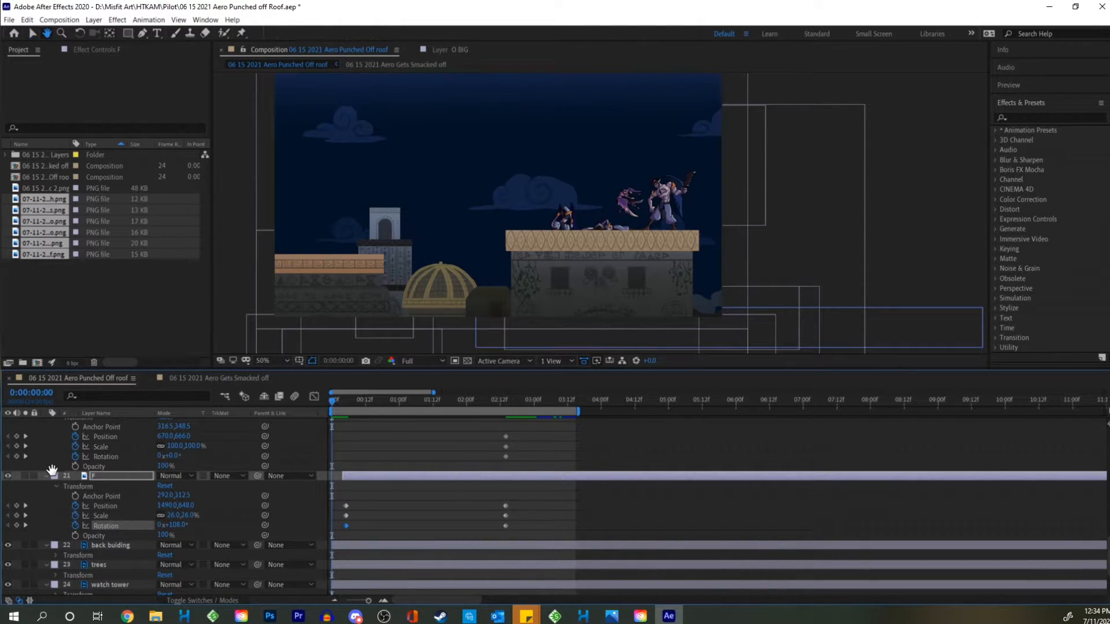
{"action": "scroll", "coordinate": [52, 465], "scroll_direction": "up", "scroll_amount": 4}
{"action": "scroll", "coordinate": [8, 525], "scroll_direction": "up", "scroll_amount": 2}
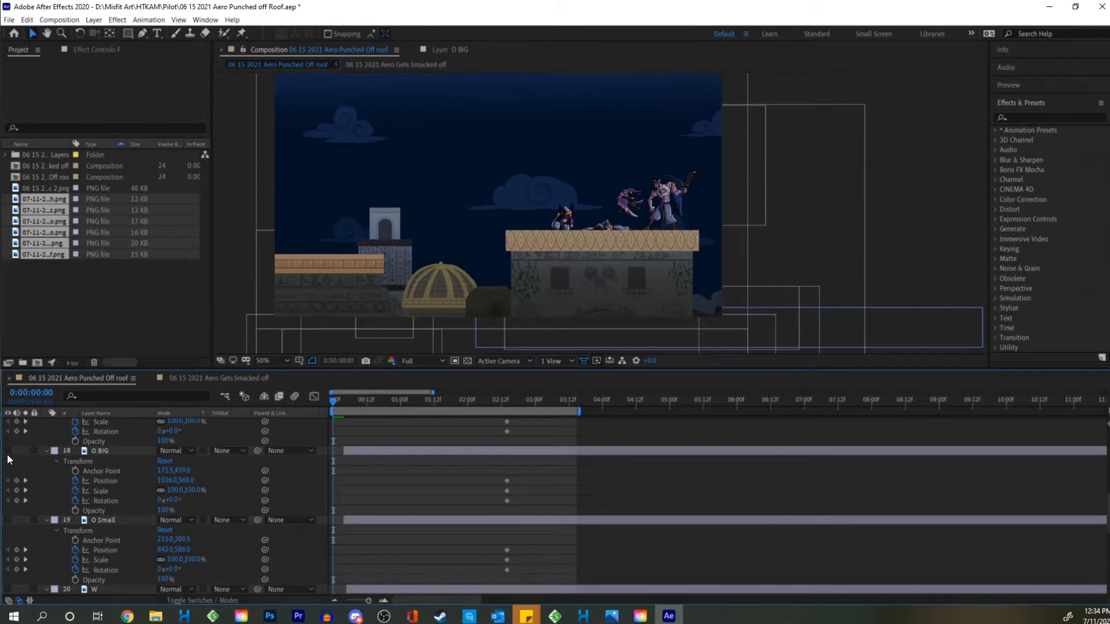
{"action": "scroll", "coordinate": [10, 479], "scroll_direction": "up", "scroll_amount": 4}
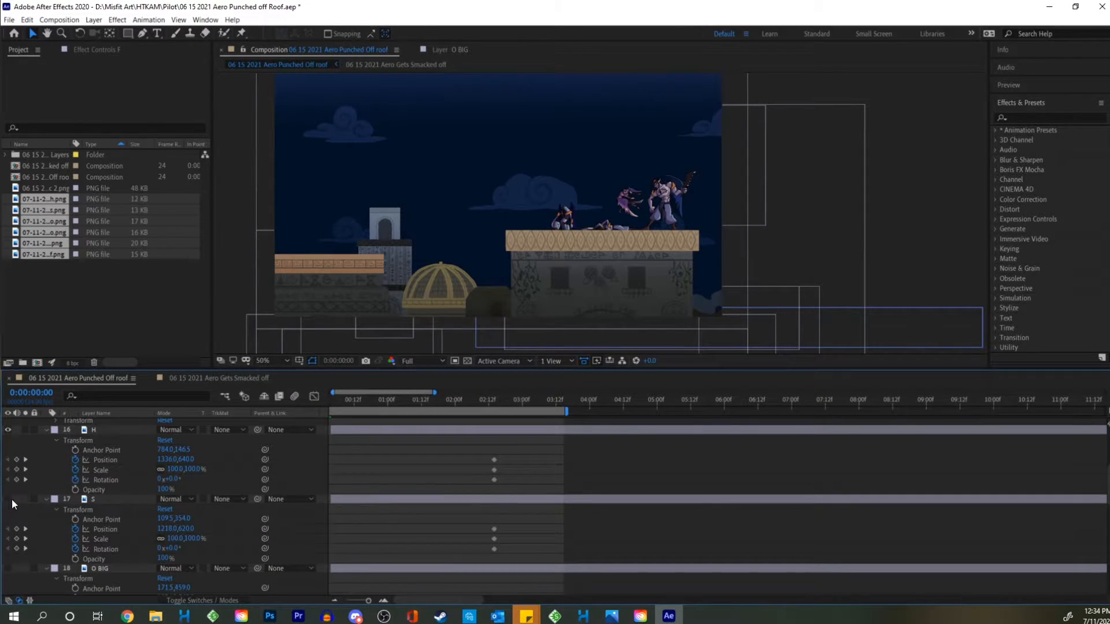
{"action": "scroll", "coordinate": [12, 499], "scroll_direction": "up", "scroll_amount": 4}
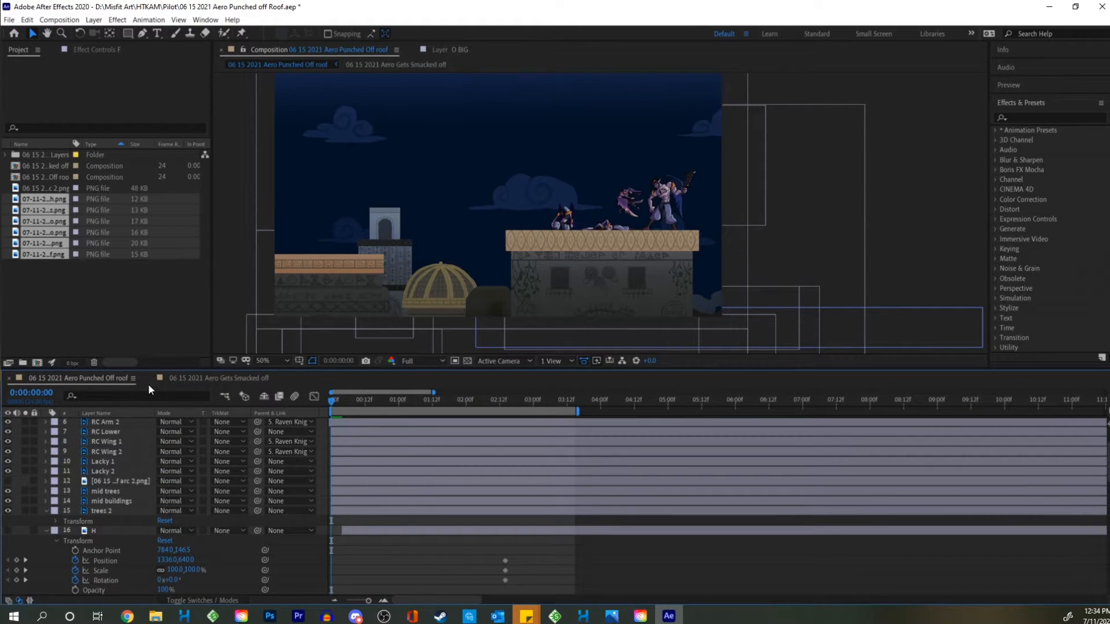
{"action": "key", "text": "space"}
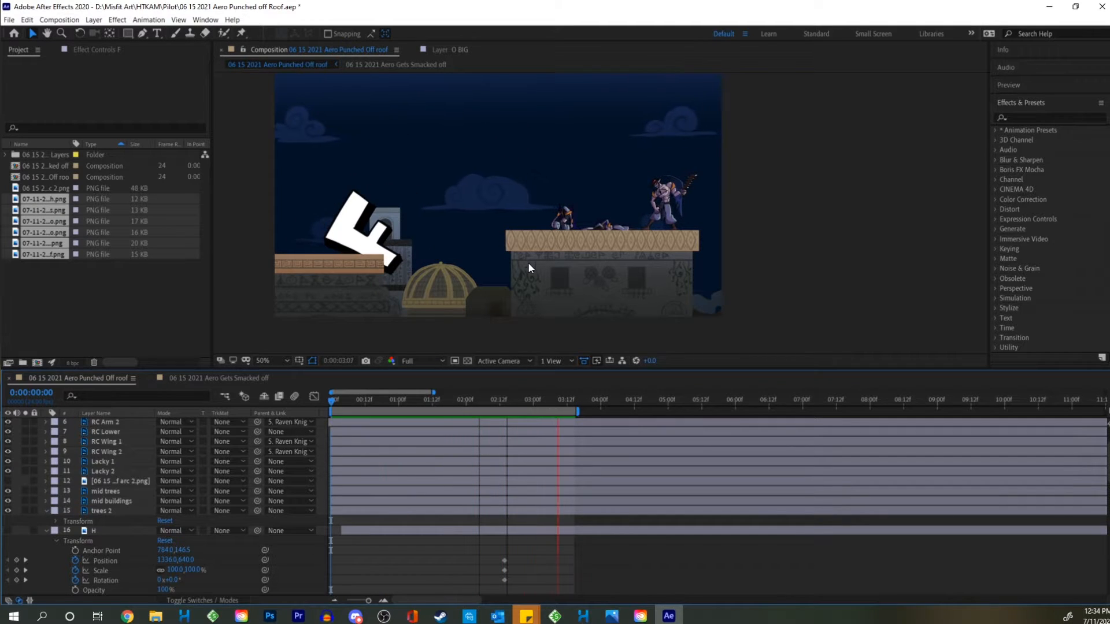
{"action": "key", "text": "space"}
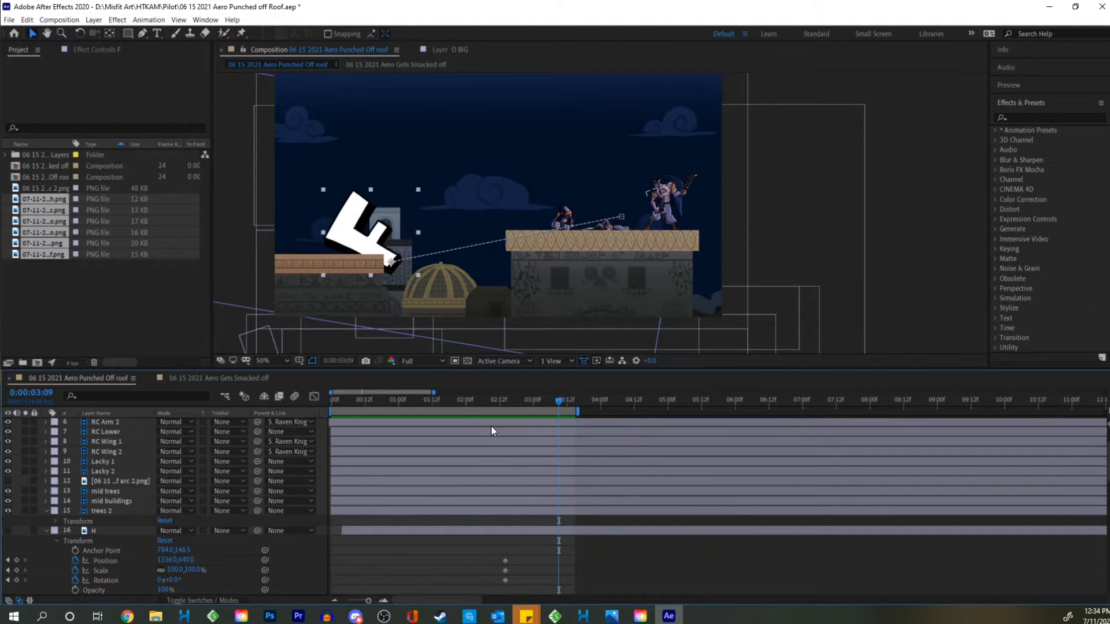
Move the current time to 0:00:01:10 in the middle of the F's flight and show the green arc reference layer.
{"action": "scroll", "coordinate": [398, 561], "scroll_direction": "down", "scroll_amount": 5}
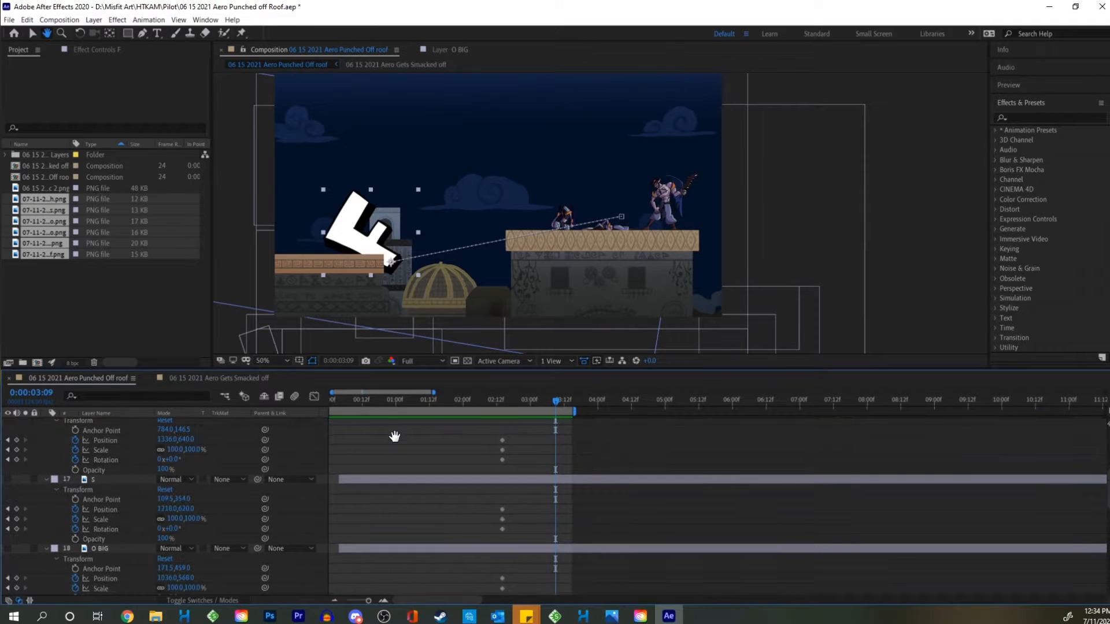
{"action": "scroll", "coordinate": [430, 460], "scroll_direction": "down", "scroll_amount": 5}
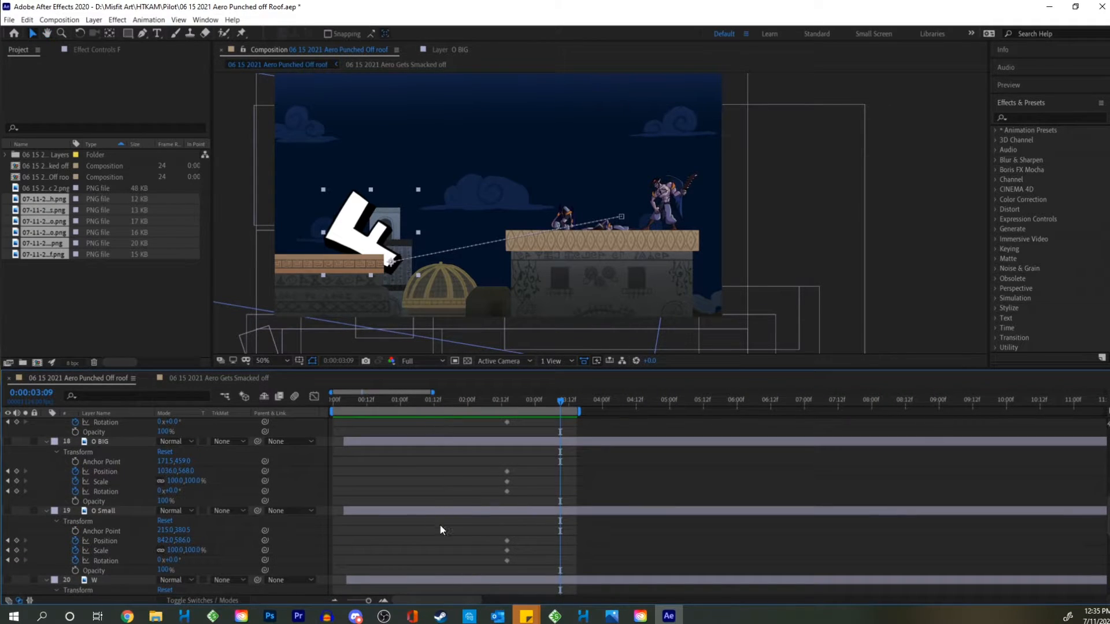
{"action": "scroll", "coordinate": [458, 525], "scroll_direction": "down", "scroll_amount": 3}
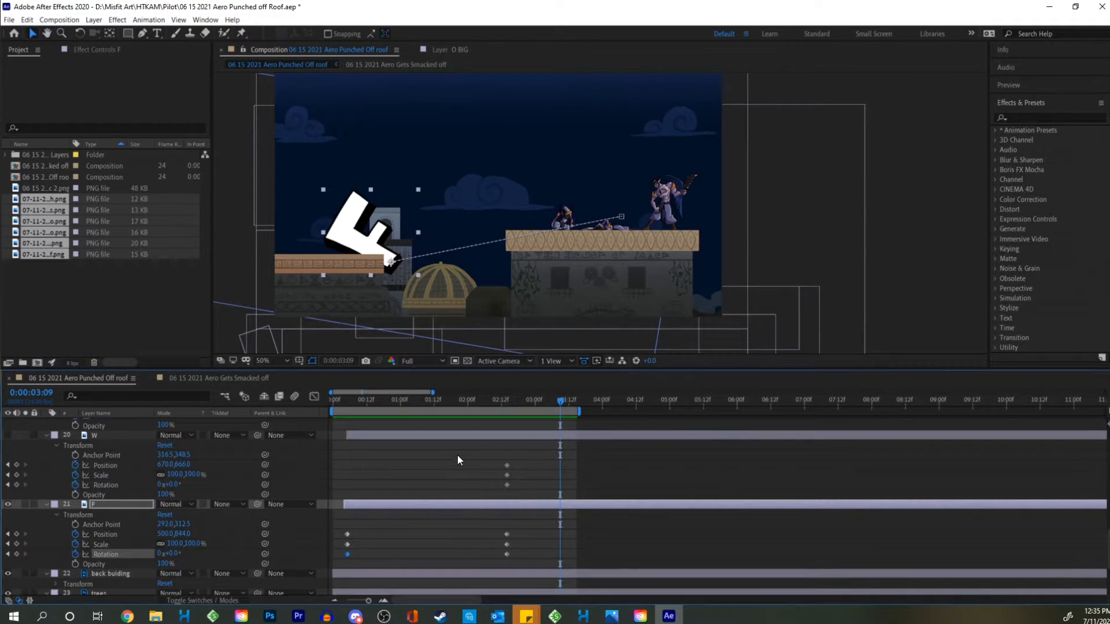
{"action": "mouse_move", "coordinate": [410, 400]}
{"action": "left_mouse_down"}
{"action": "mouse_move", "coordinate": [353, 410]}
{"action": "mouse_move", "coordinate": [428, 405]}
{"action": "left_mouse_up"}
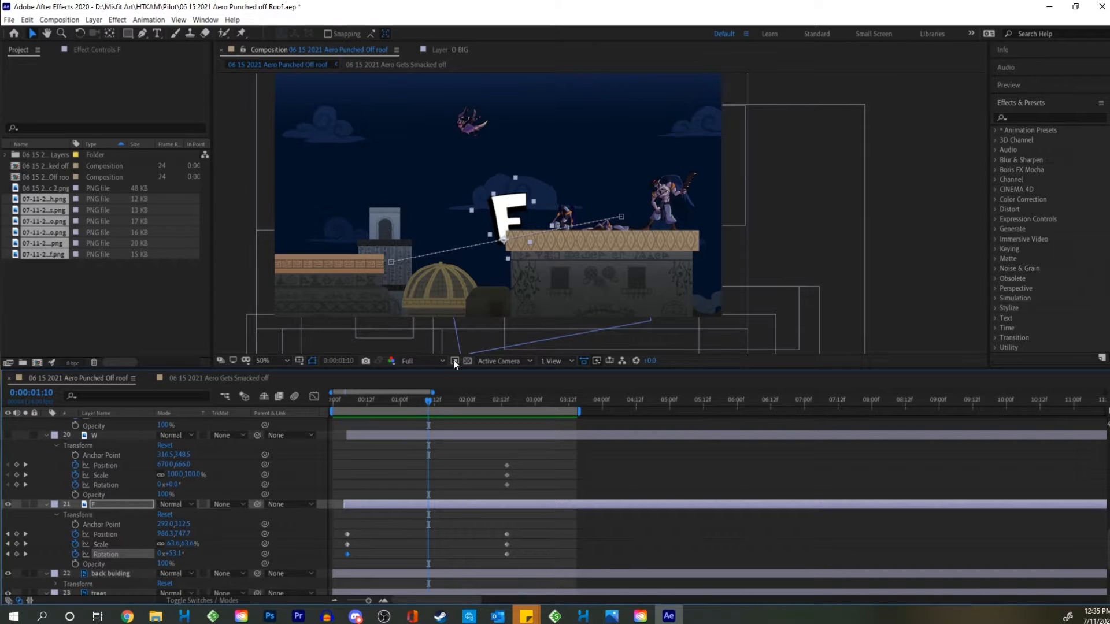
{"action": "scroll", "coordinate": [174, 489], "scroll_direction": "up", "scroll_amount": 5}
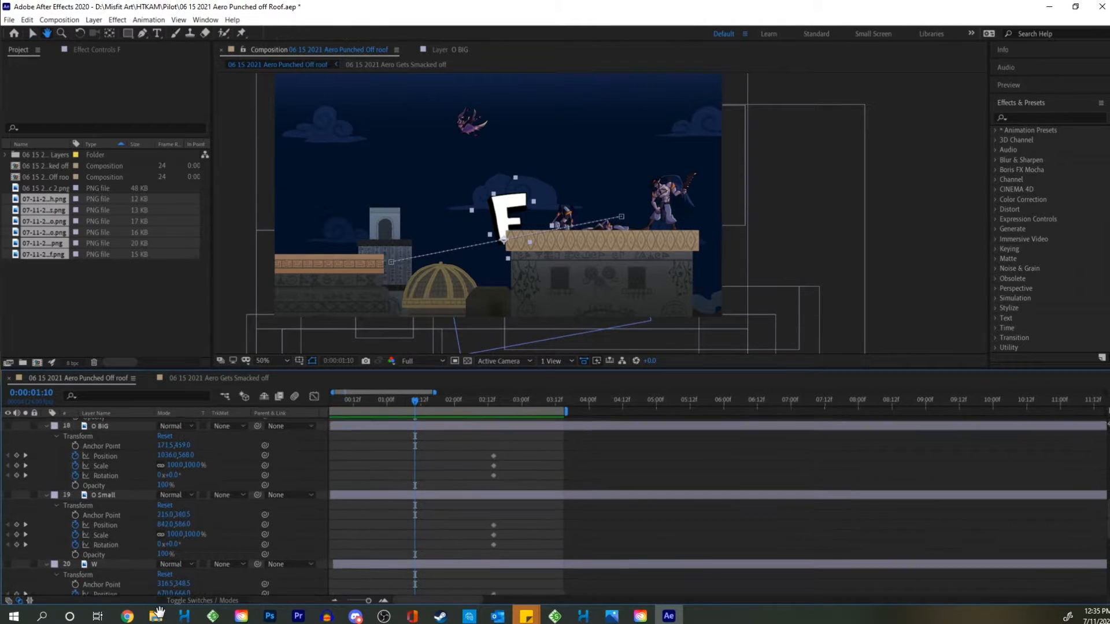
{"action": "scroll", "coordinate": [148, 469], "scroll_direction": "up", "scroll_amount": 5}
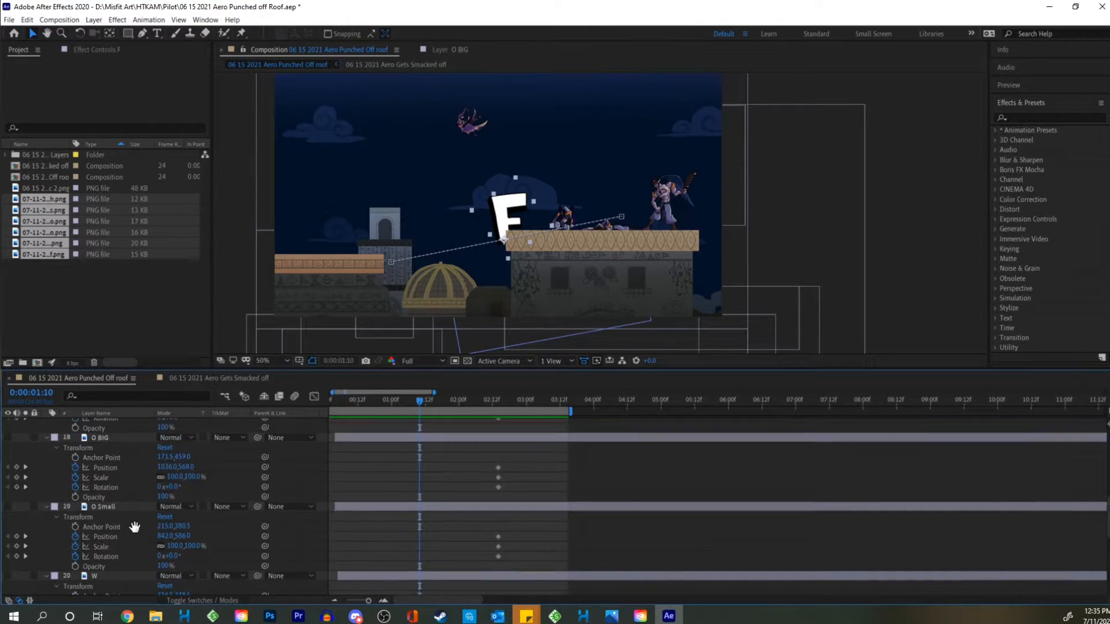
{"action": "scroll", "coordinate": [97, 572], "scroll_direction": "up", "scroll_amount": 5}
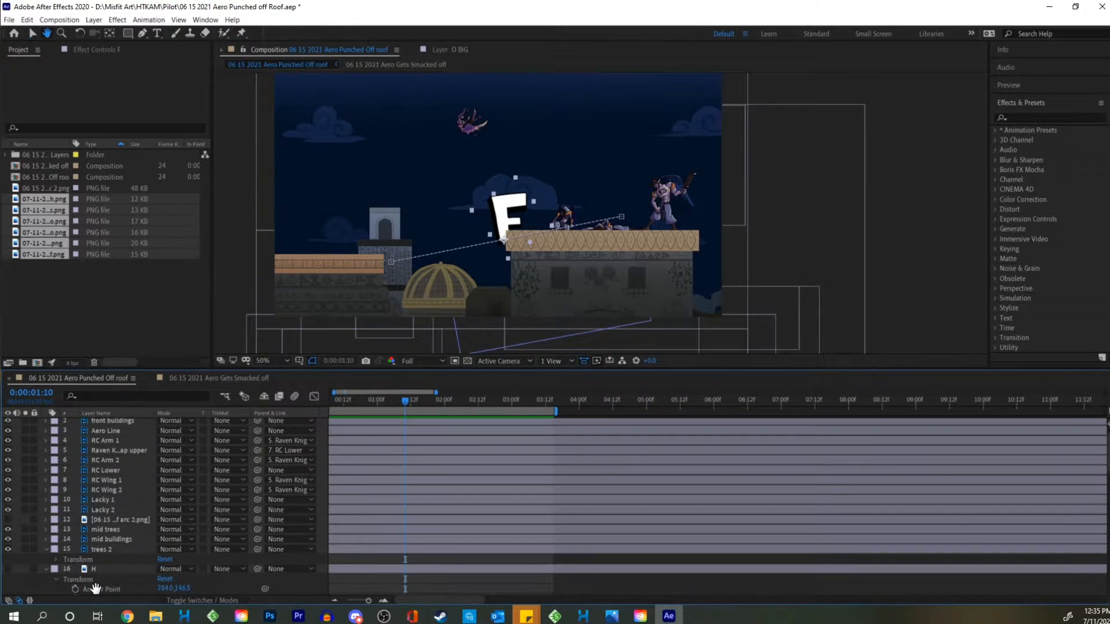
{"action": "left_click_drag", "start_coordinate": [100, 570], "coordinate": [120, 494]}
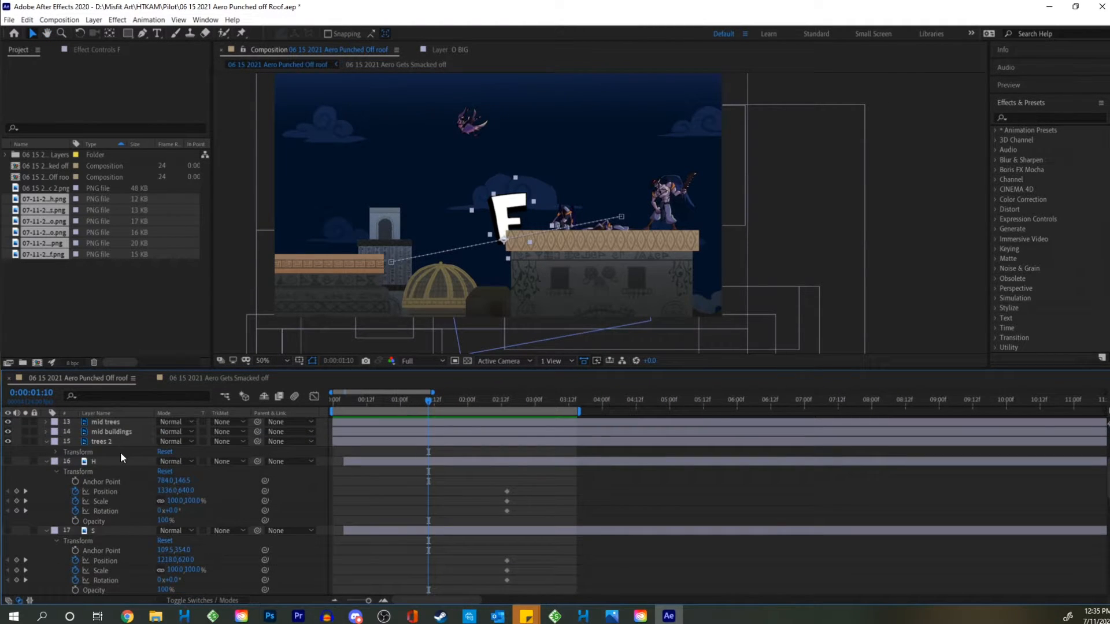
{"action": "left_click_drag", "start_coordinate": [124, 455], "coordinate": [131, 586]}
{"action": "key", "text": "v"}
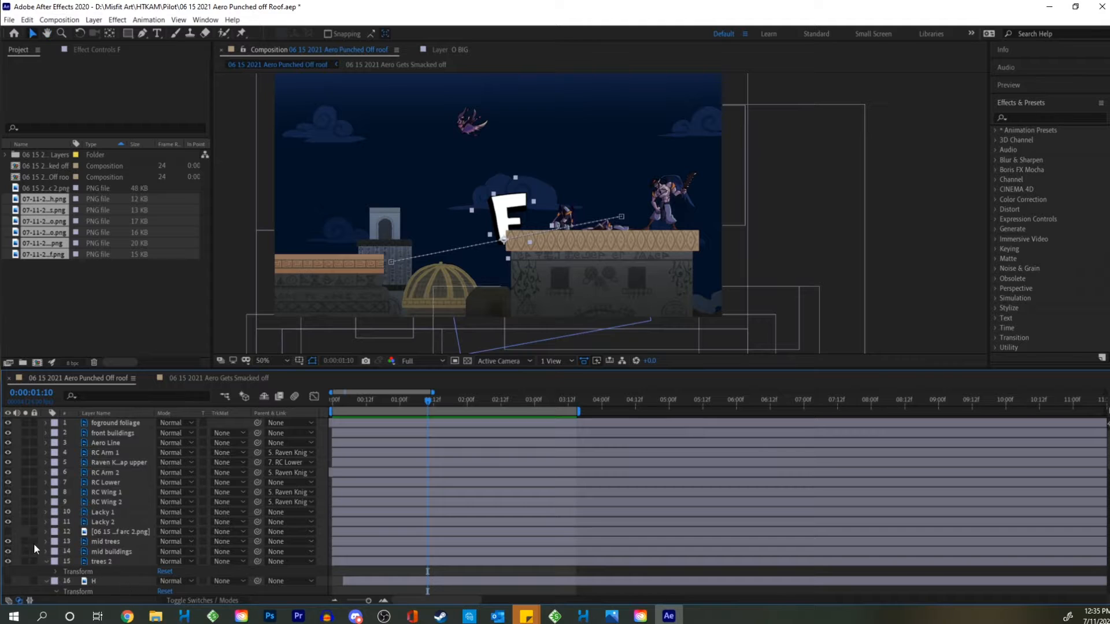
{"action": "left_click", "coordinate": [8, 531]}
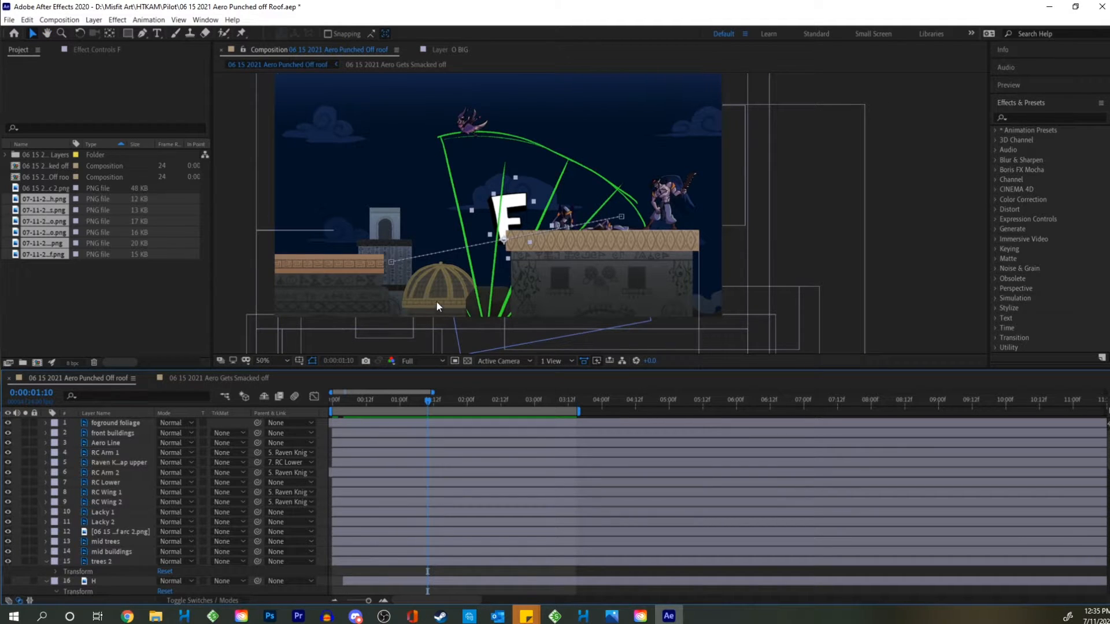
At 0:00:01:12, move the F up to the peak of the green guide arc, next to the flying raven knight.
{"action": "key", "text": "h"}
{"action": "left_click_drag", "start_coordinate": [435, 301], "coordinate": [436, 243]}
{"action": "key", "text": "v"}
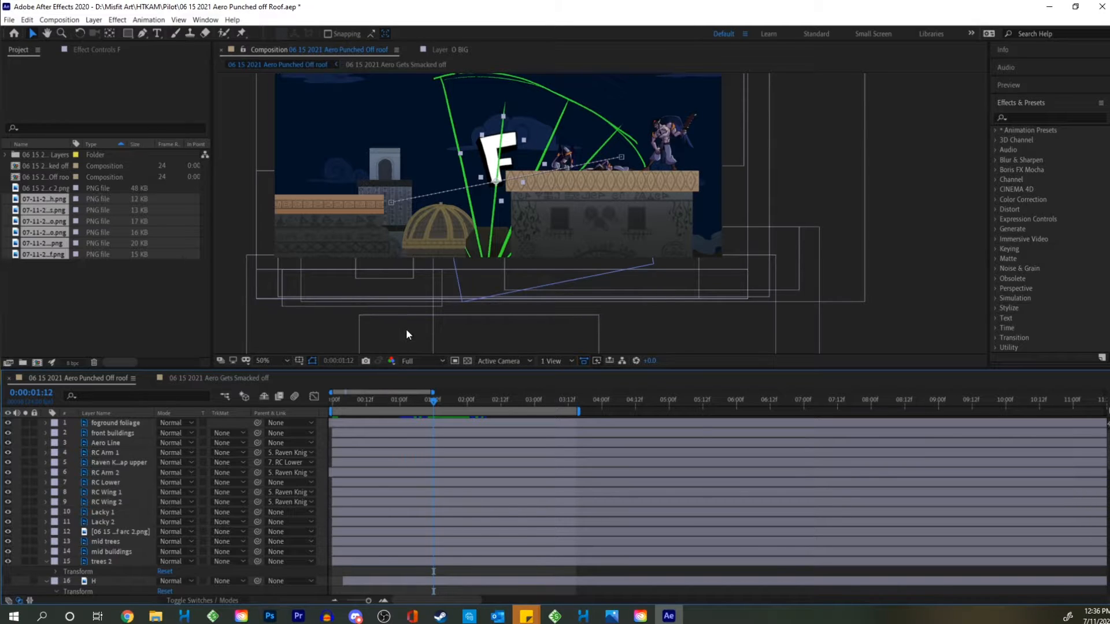
{"action": "scroll", "coordinate": [479, 226], "scroll_direction": "up", "scroll_amount": 3}
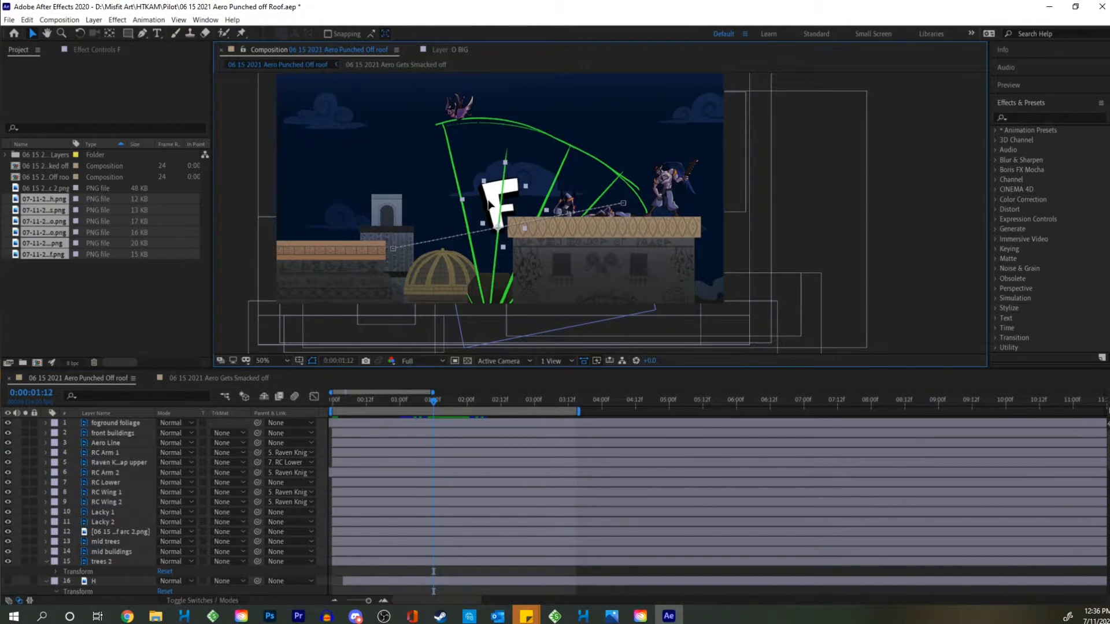
{"action": "left_click_drag", "start_coordinate": [489, 203], "coordinate": [424, 108]}
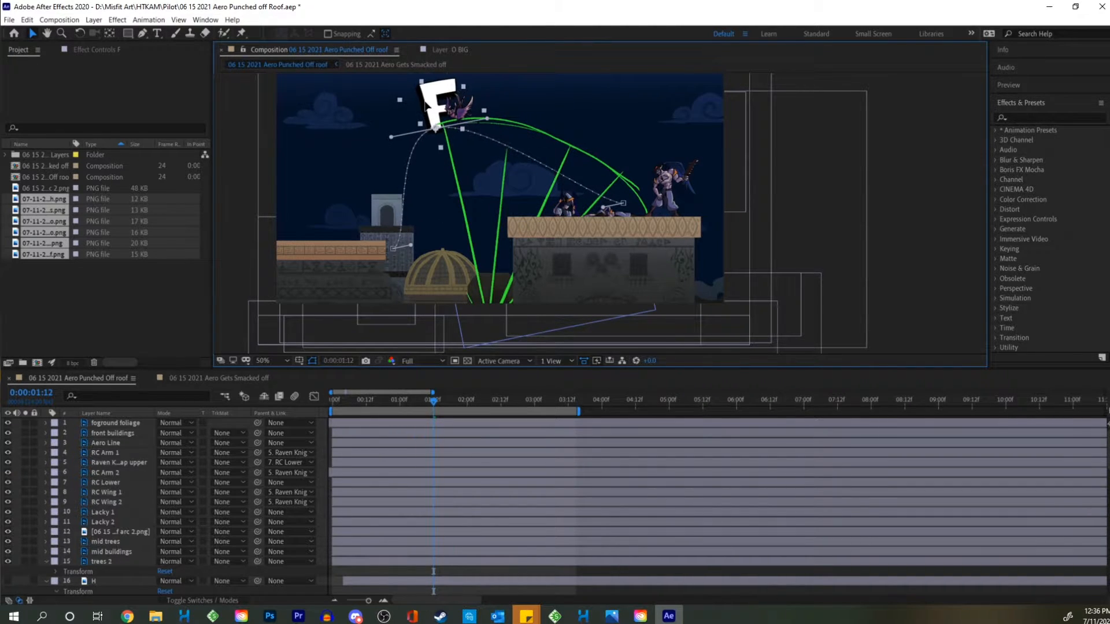
Adjust the Bezier handles of the F's motion path at its start, peak and end so the path curves along the green arc.
{"action": "left_click_drag", "start_coordinate": [409, 249], "coordinate": [379, 227]}
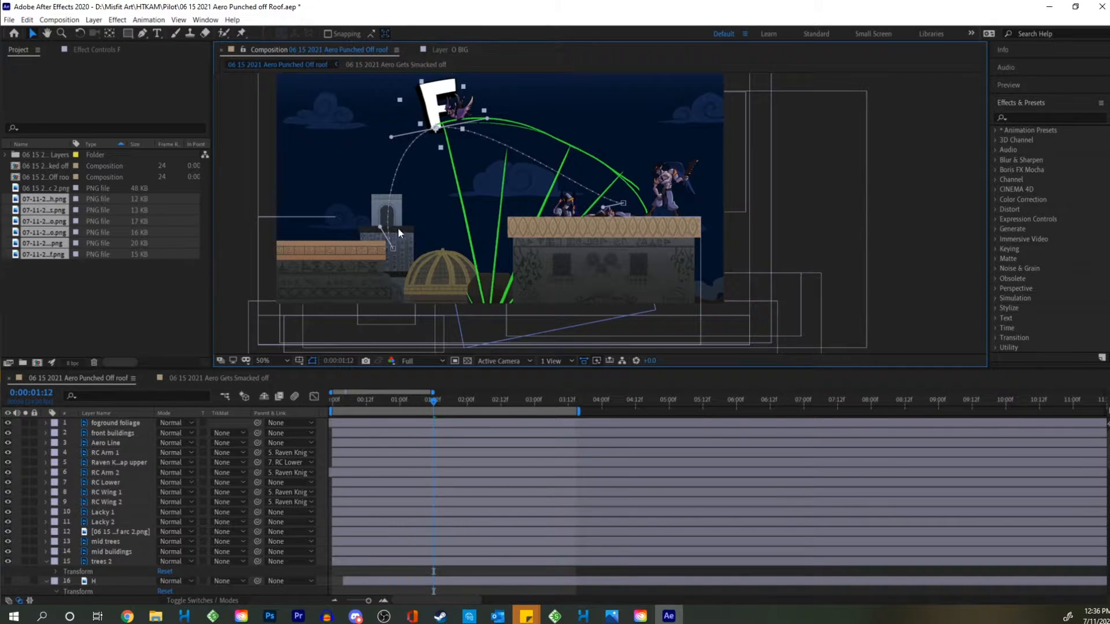
{"action": "left_click_drag", "start_coordinate": [604, 209], "coordinate": [617, 180]}
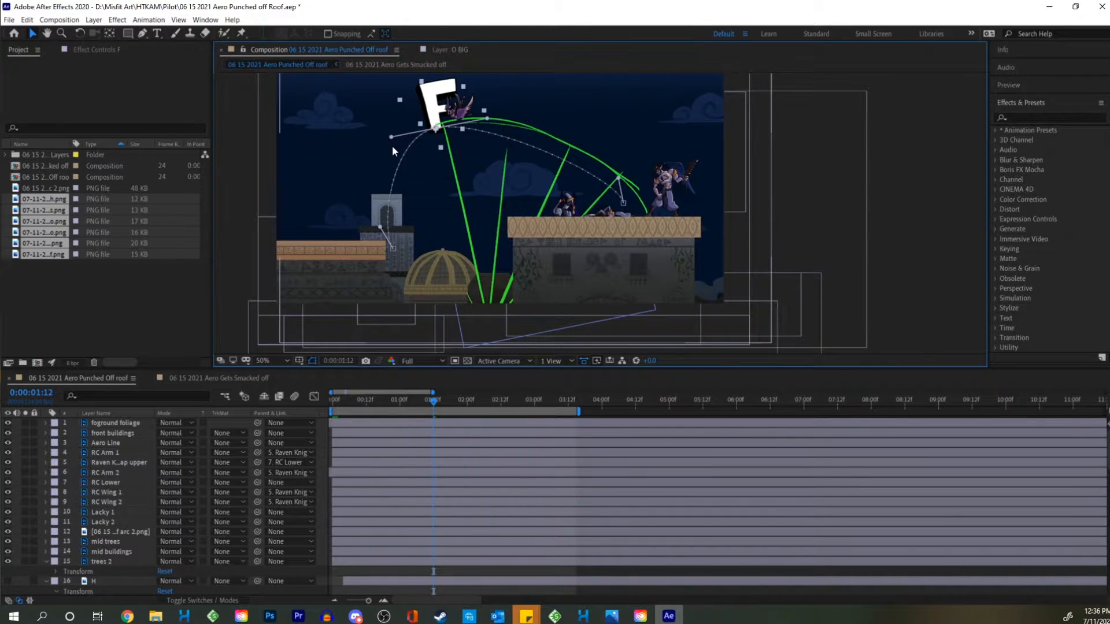
{"action": "left_click_drag", "start_coordinate": [391, 137], "coordinate": [395, 144]}
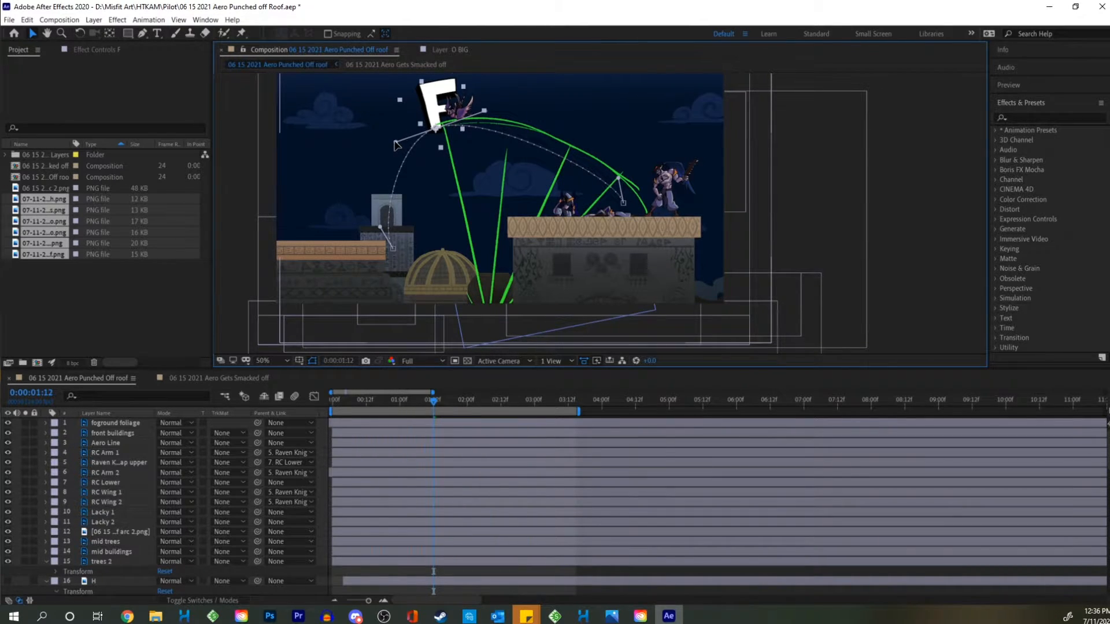
Preview the F's flight along the curved motion path from the first frame.
{"action": "left_click_drag", "start_coordinate": [399, 401], "coordinate": [297, 413]}
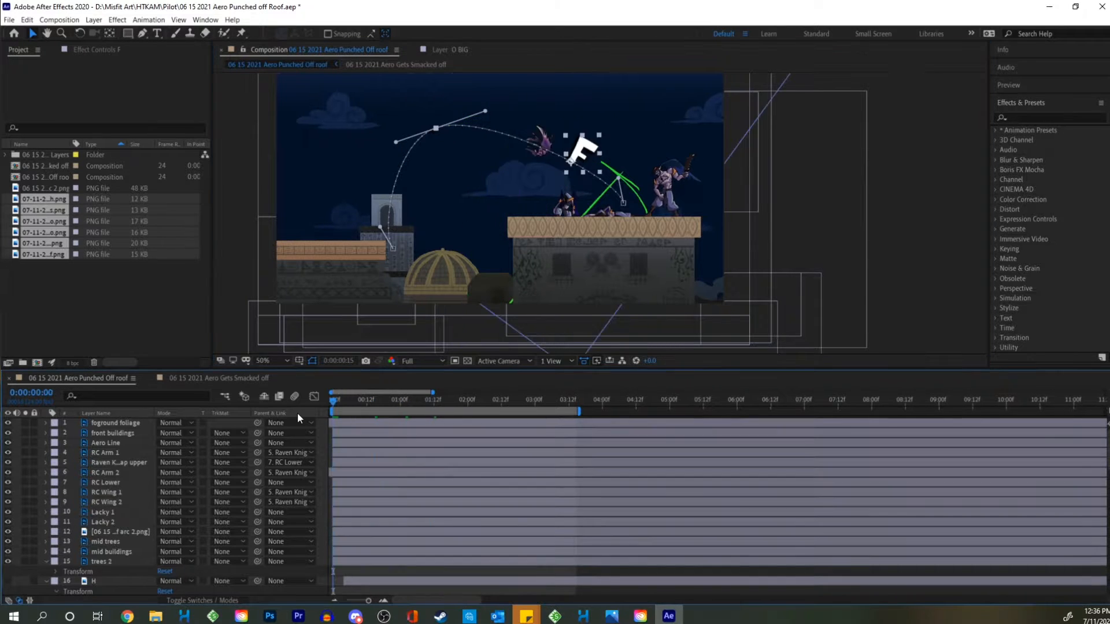
{"action": "key", "text": "space"}
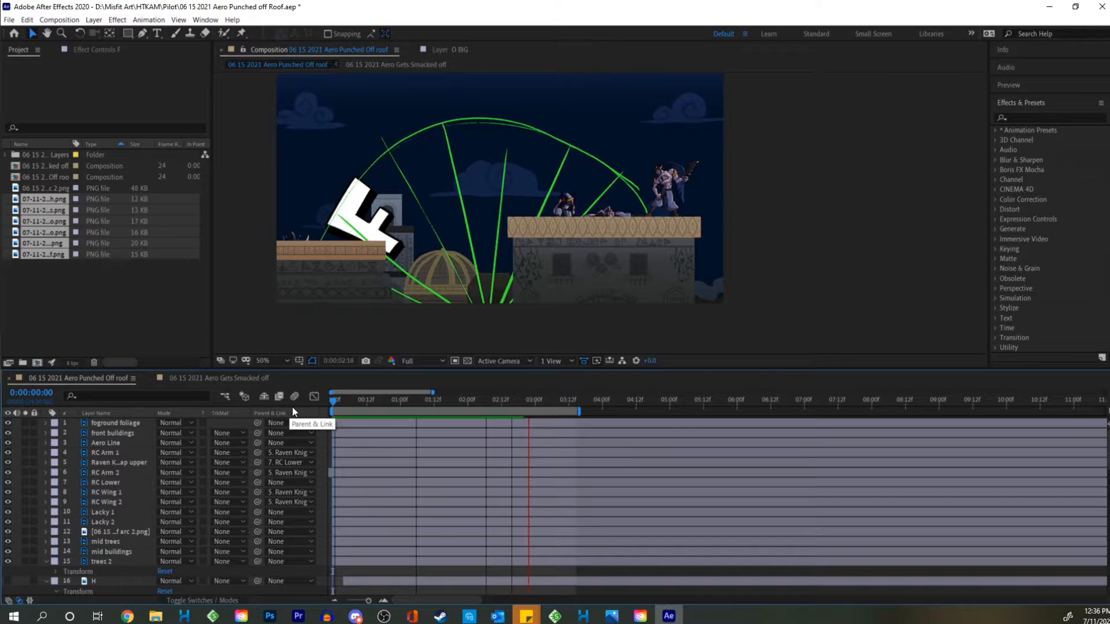
{"action": "key", "text": "space"}
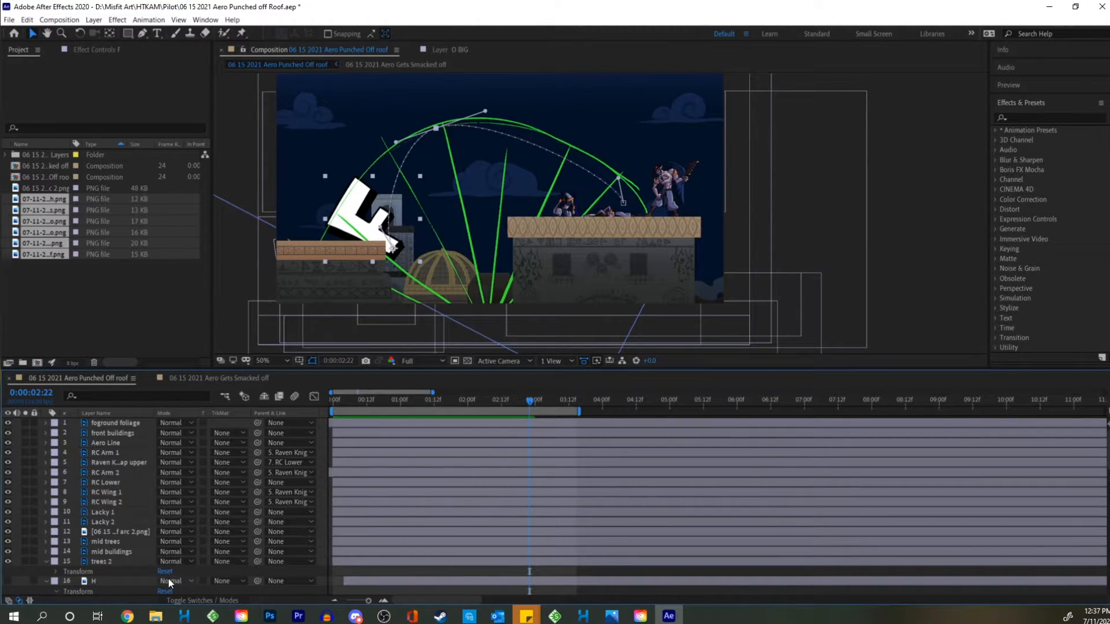
Shift the F's middle position keyframe, at the peak of its arc, to just before 0:00:01:09.
{"action": "scroll", "coordinate": [181, 511], "scroll_direction": "down", "scroll_amount": 1}
{"action": "scroll", "coordinate": [181, 510], "scroll_direction": "down", "scroll_amount": 5}
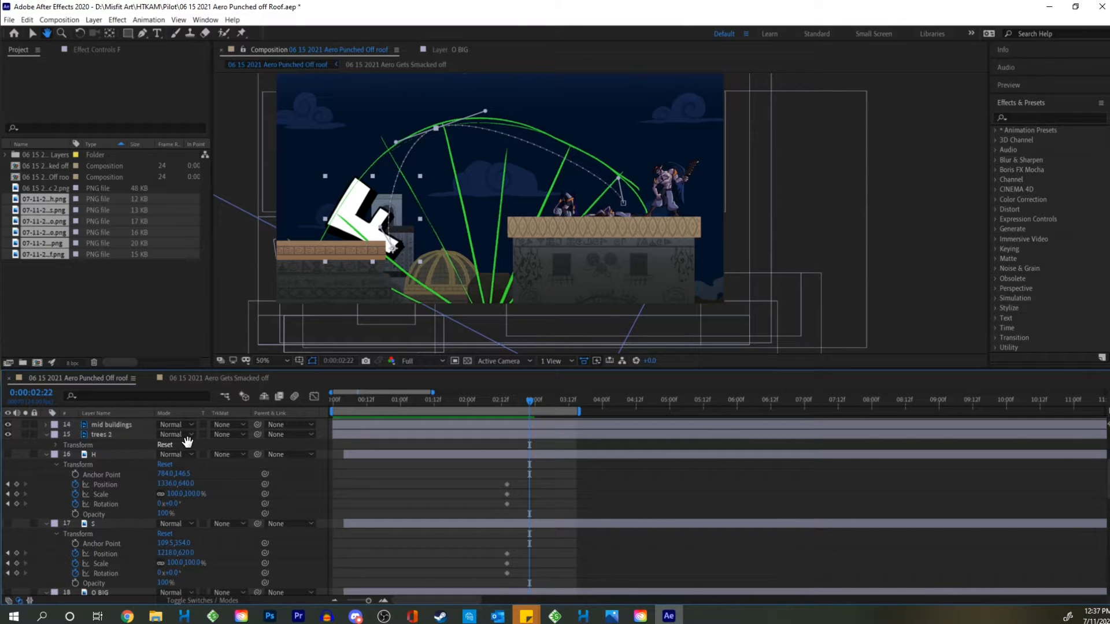
{"action": "scroll", "coordinate": [405, 547], "scroll_direction": "down", "scroll_amount": 8}
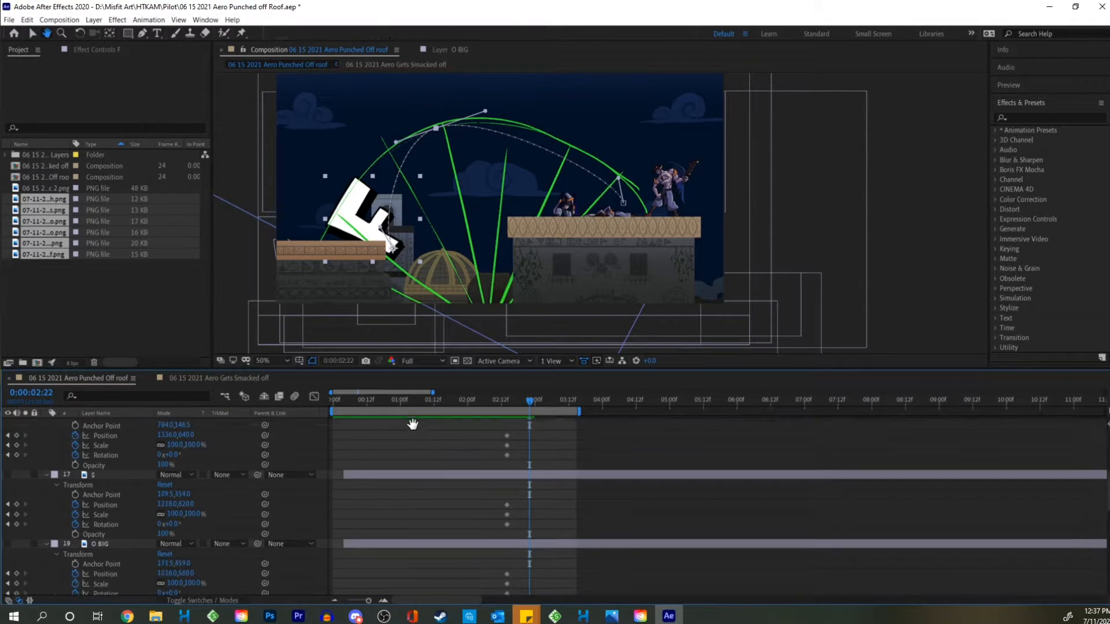
{"action": "scroll", "coordinate": [422, 450], "scroll_direction": "down", "scroll_amount": 2}
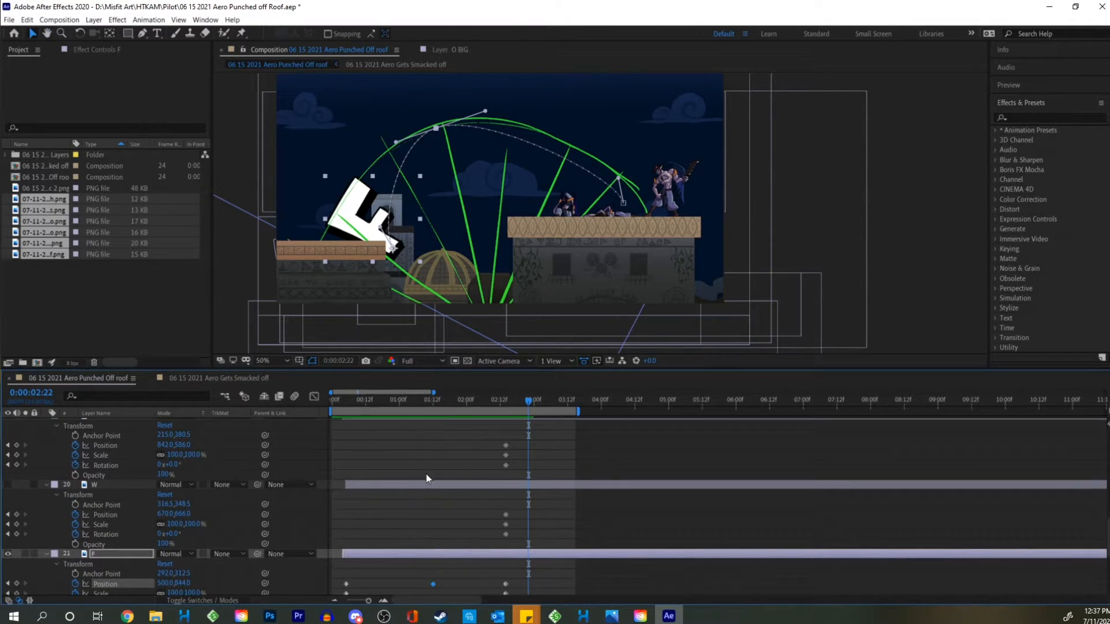
{"action": "mouse_move", "coordinate": [435, 400]}
{"action": "left_mouse_down"}
{"action": "mouse_move", "coordinate": [386, 392]}
{"action": "mouse_move", "coordinate": [425, 401]}
{"action": "left_mouse_up"}
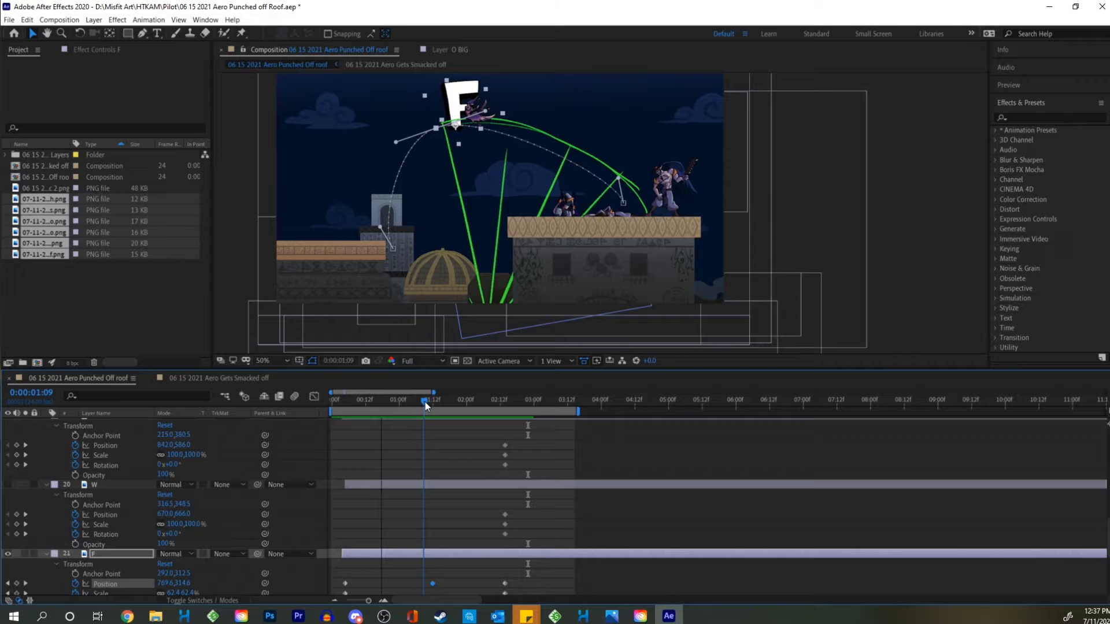
{"action": "left_click_drag", "start_coordinate": [432, 587], "coordinate": [419, 587]}
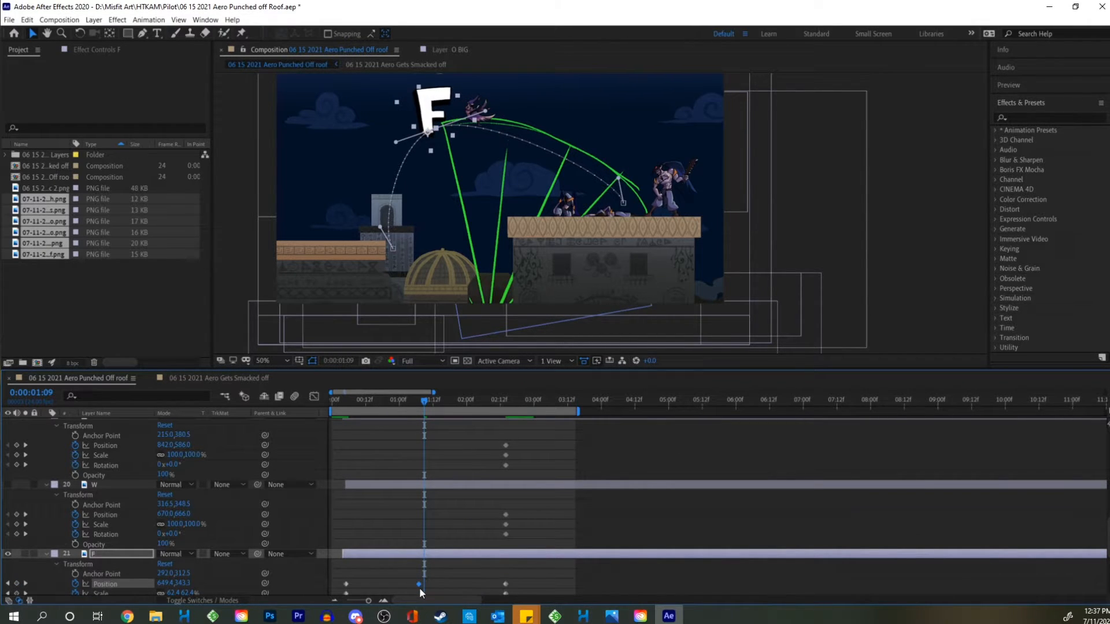
Copy the F's final position keyframe to just after 0:00:02:08, and move the F left to 413.9, 822.8 at 0:00:02:08.
{"action": "left_click_drag", "start_coordinate": [441, 399], "coordinate": [489, 415]}
{"action": "scroll", "coordinate": [496, 514], "scroll_direction": "down", "scroll_amount": 3}
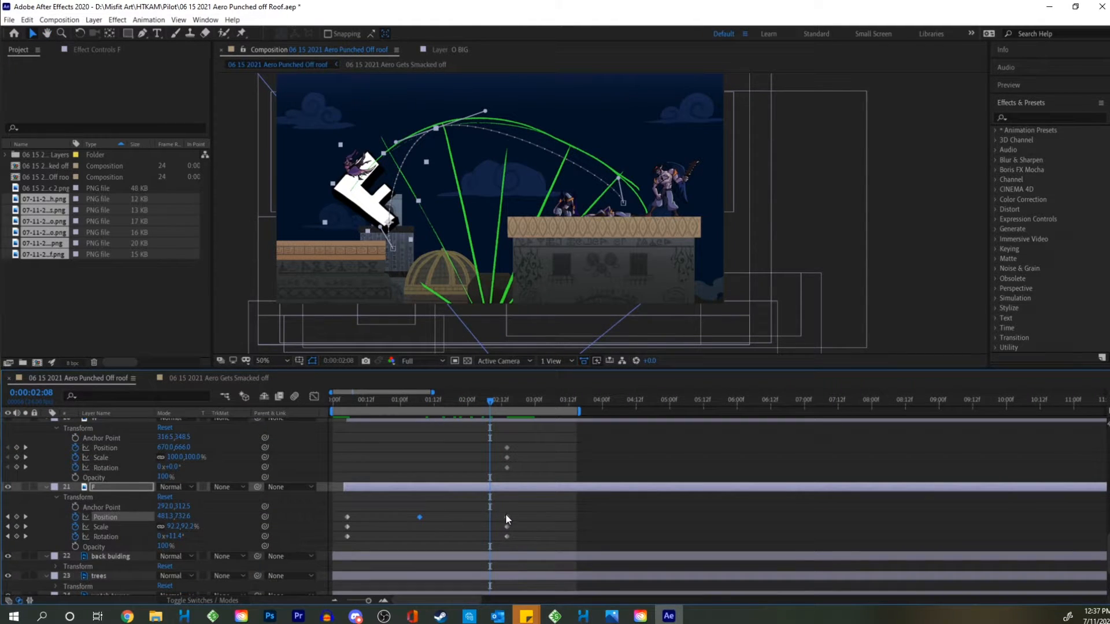
{"action": "left_click", "coordinate": [506, 516]}
{"action": "key", "text": "ctrl+v"}
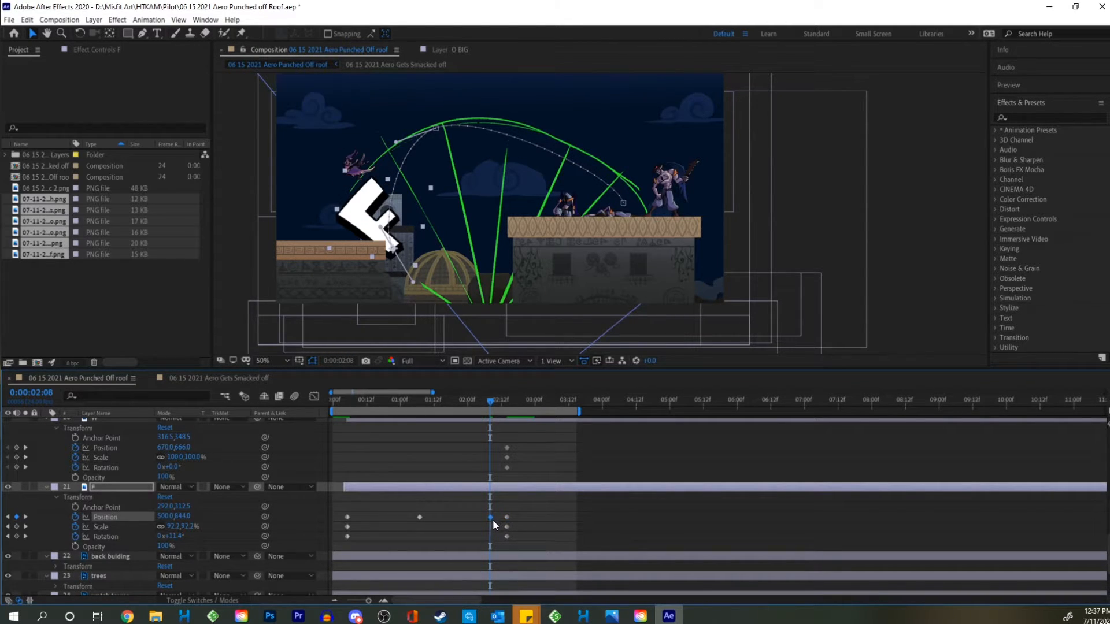
{"action": "left_click_drag", "start_coordinate": [490, 519], "coordinate": [496, 519]}
{"action": "left_click_drag", "start_coordinate": [364, 204], "coordinate": [341, 211]}
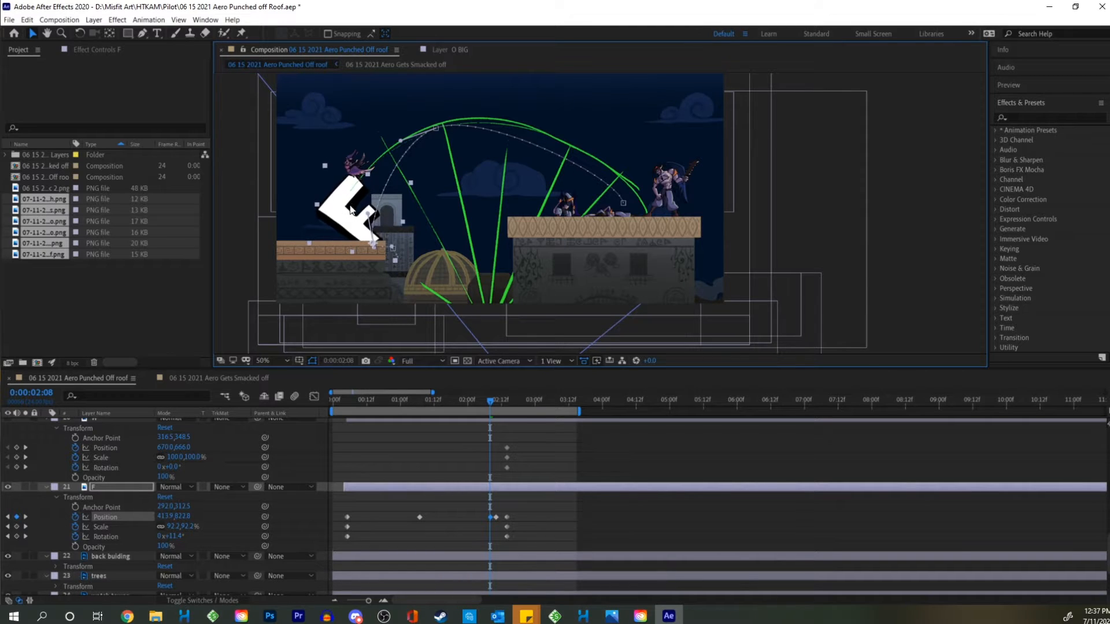
Adjust the Bezier handles of the F's motion path around its landing by the left rooftop edge.
{"action": "key", "text": "period"}
{"action": "left_click_drag", "start_coordinate": [376, 261], "coordinate": [534, 147]}
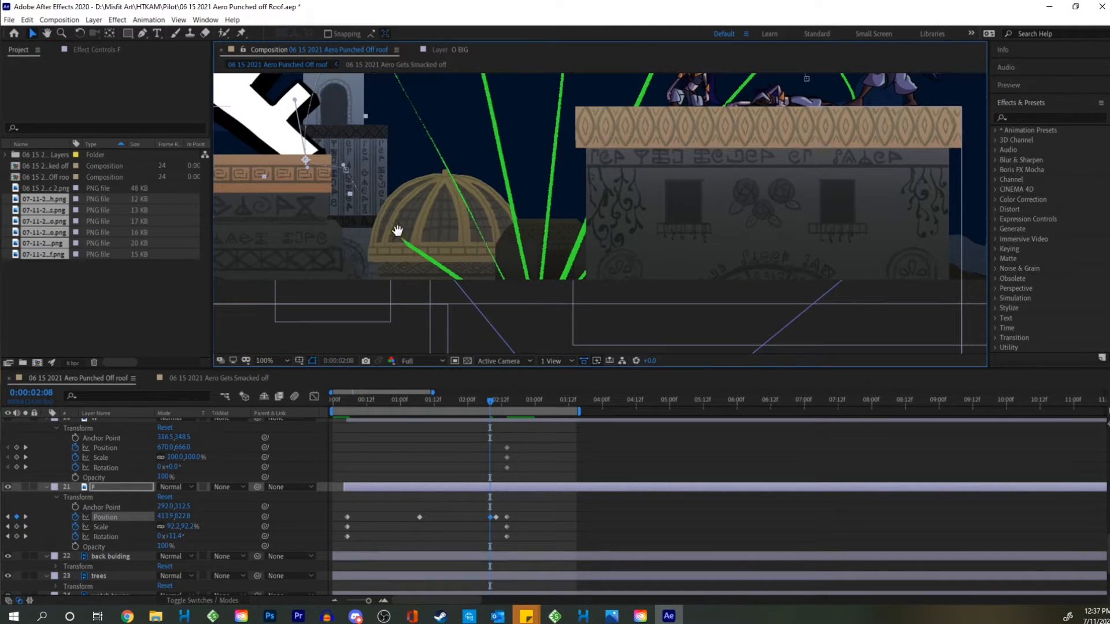
{"action": "left_click_drag", "start_coordinate": [358, 197], "coordinate": [412, 276]}
{"action": "scroll", "coordinate": [402, 248], "scroll_direction": "up", "scroll_amount": 2}
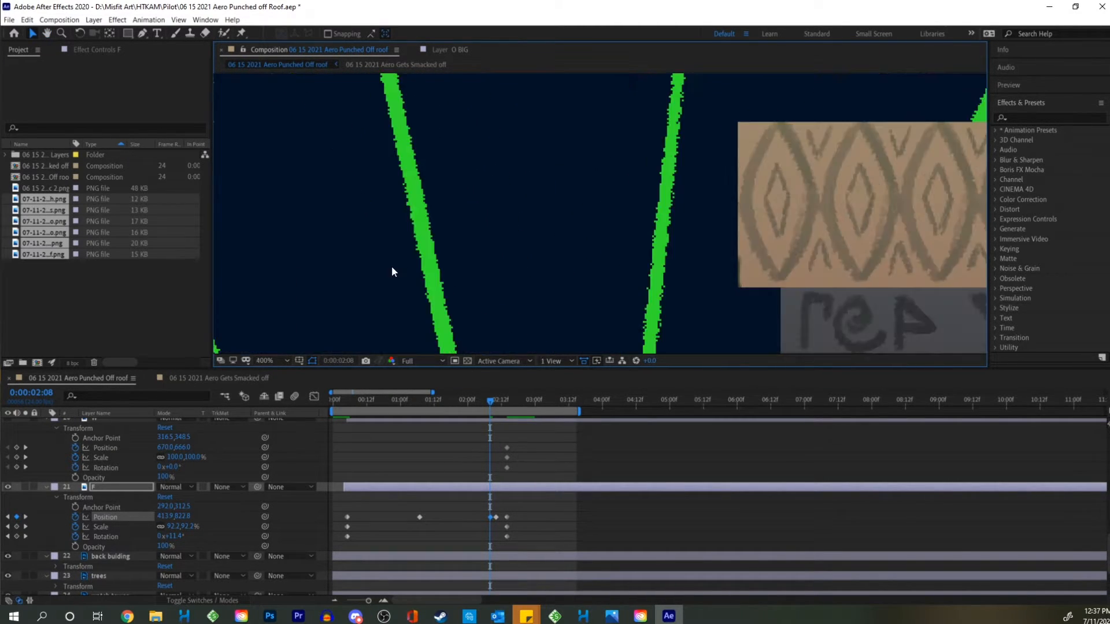
{"action": "scroll", "coordinate": [321, 286], "scroll_direction": "down", "scroll_amount": 2}
{"action": "scroll", "coordinate": [339, 273], "scroll_direction": "up", "scroll_amount": 1}
{"action": "scroll", "coordinate": [340, 279], "scroll_direction": "up", "scroll_amount": 1}
{"action": "scroll", "coordinate": [406, 255], "scroll_direction": "down", "scroll_amount": 1}
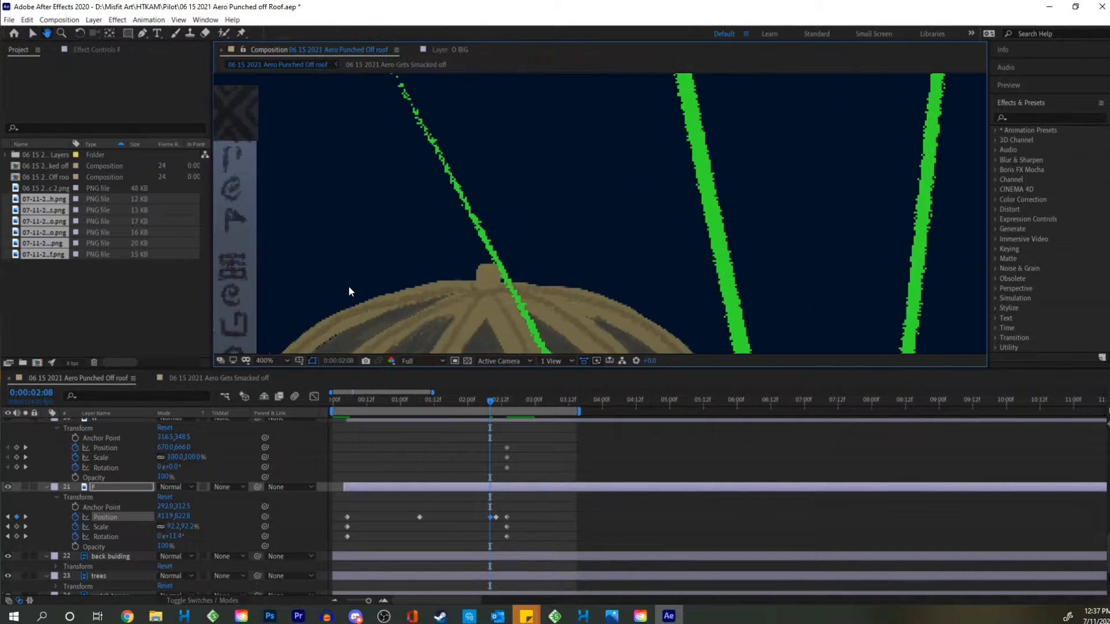
{"action": "scroll", "coordinate": [349, 290], "scroll_direction": "up", "scroll_amount": 1}
{"action": "left_click_drag", "start_coordinate": [349, 290], "coordinate": [581, 151]}
{"action": "left_click_drag", "start_coordinate": [342, 214], "coordinate": [578, 263]}
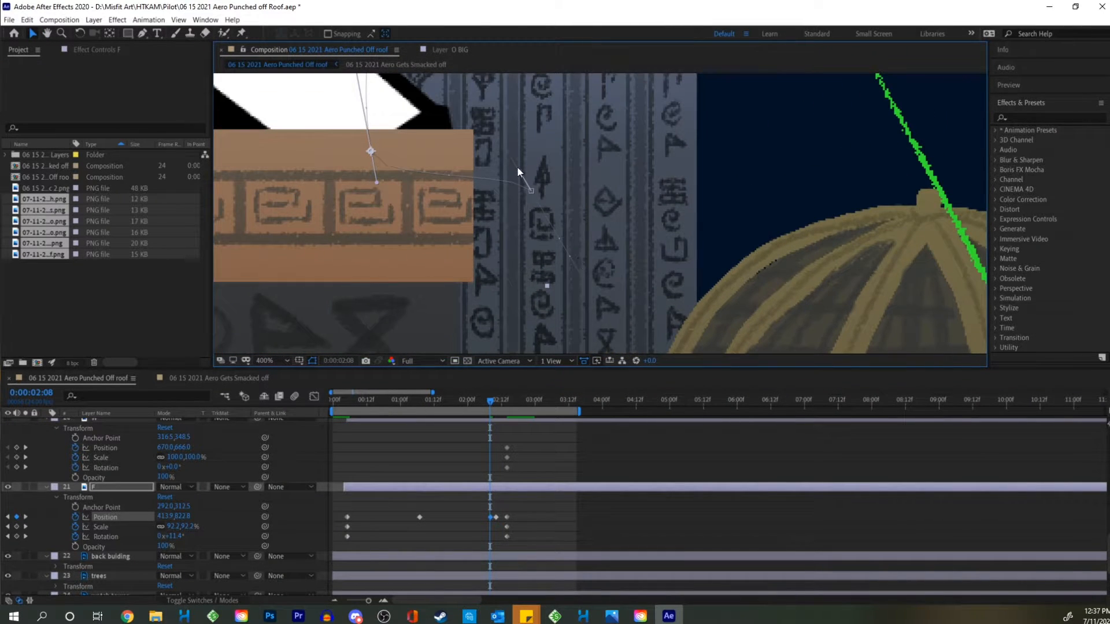
{"action": "left_click_drag", "start_coordinate": [517, 168], "coordinate": [511, 251]}
{"action": "key", "text": "ctrl+z"}
{"action": "left_click_drag", "start_coordinate": [379, 179], "coordinate": [388, 176]}
{"action": "left_click_drag", "start_coordinate": [518, 174], "coordinate": [506, 189]}
{"action": "key", "text": "/"}
{"action": "key", "text": "comma"}
{"action": "key", "text": "comma"}
{"action": "key", "text": "comma"}
{"action": "key", "text": "comma"}
{"action": "key", "text": "comma"}
{"action": "key", "text": "comma"}
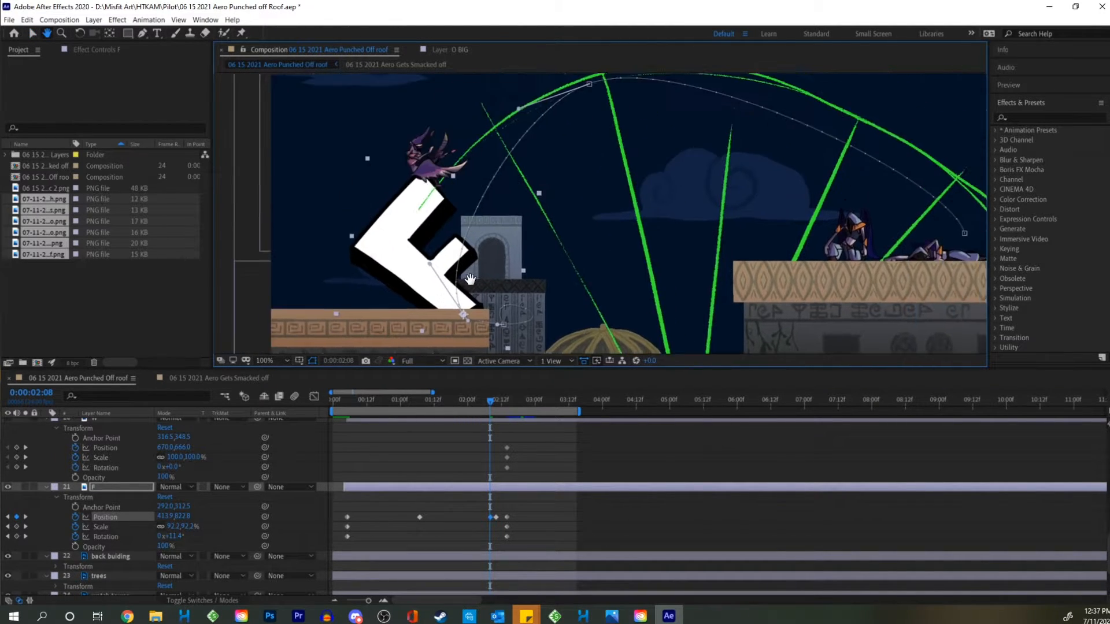
{"action": "key", "text": "period"}
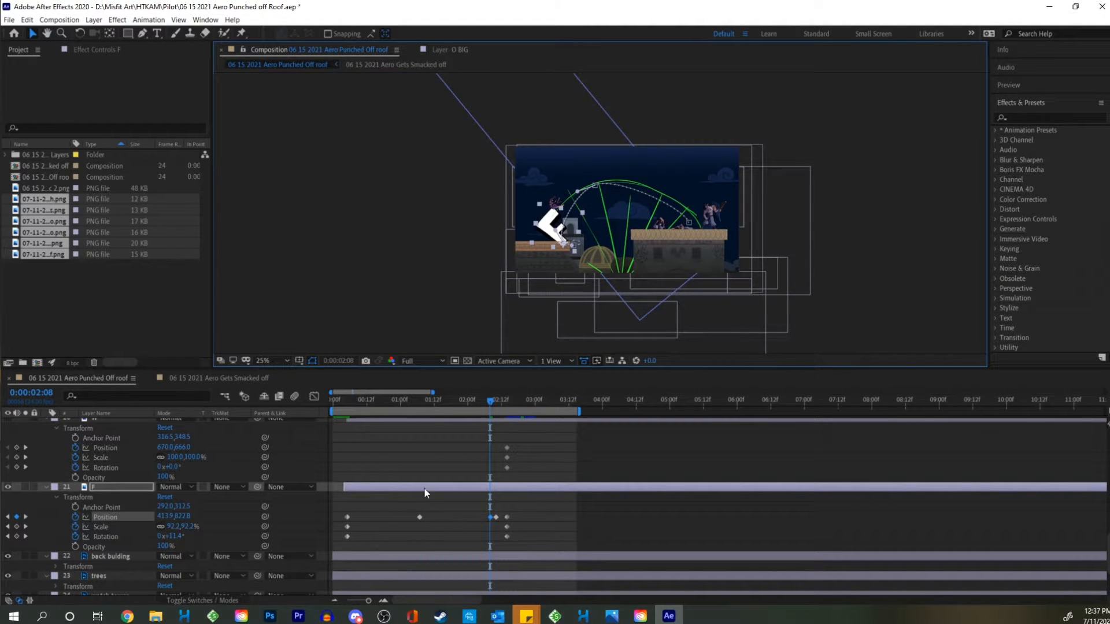
At 0:00:00:08, move the F slightly down and right to 1444.4, 590.1, near the start of its flight.
{"action": "mouse_move", "coordinate": [370, 401]}
{"action": "left_mouse_down"}
{"action": "mouse_move", "coordinate": [346, 404]}
{"action": "mouse_move", "coordinate": [364, 404]}
{"action": "left_mouse_up"}
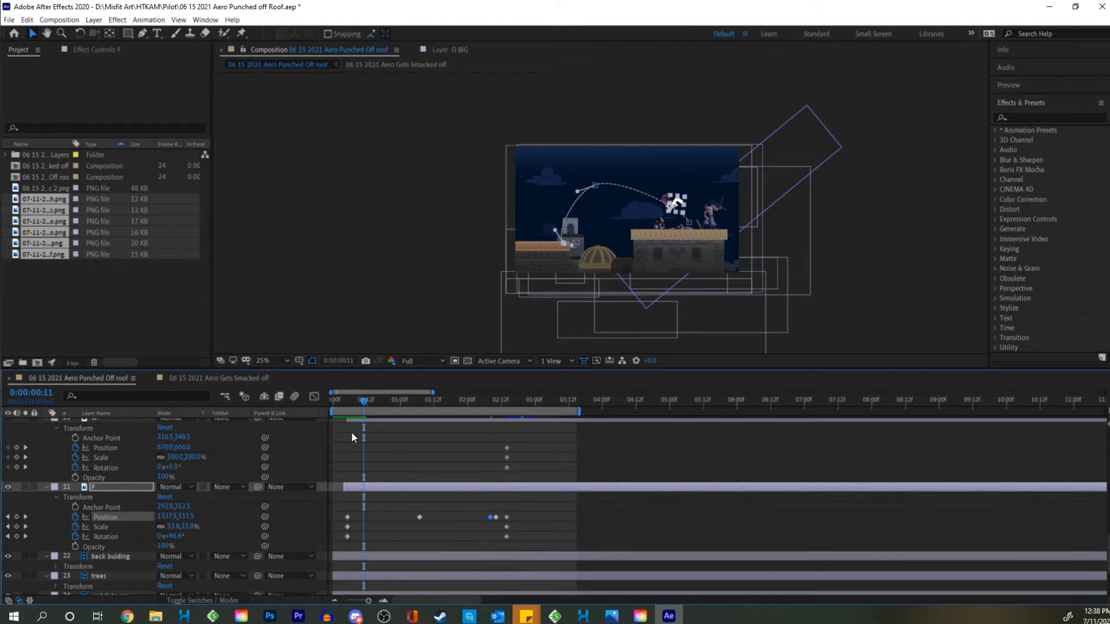
{"action": "left_click", "coordinate": [346, 517]}
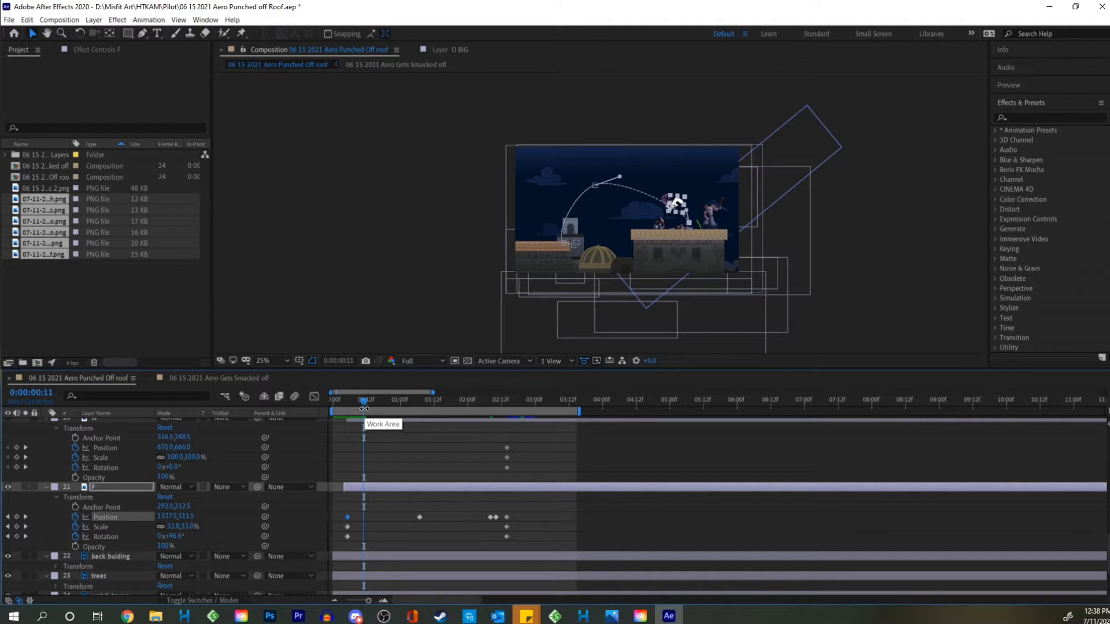
{"action": "left_click_drag", "start_coordinate": [359, 401], "coordinate": [356, 408]}
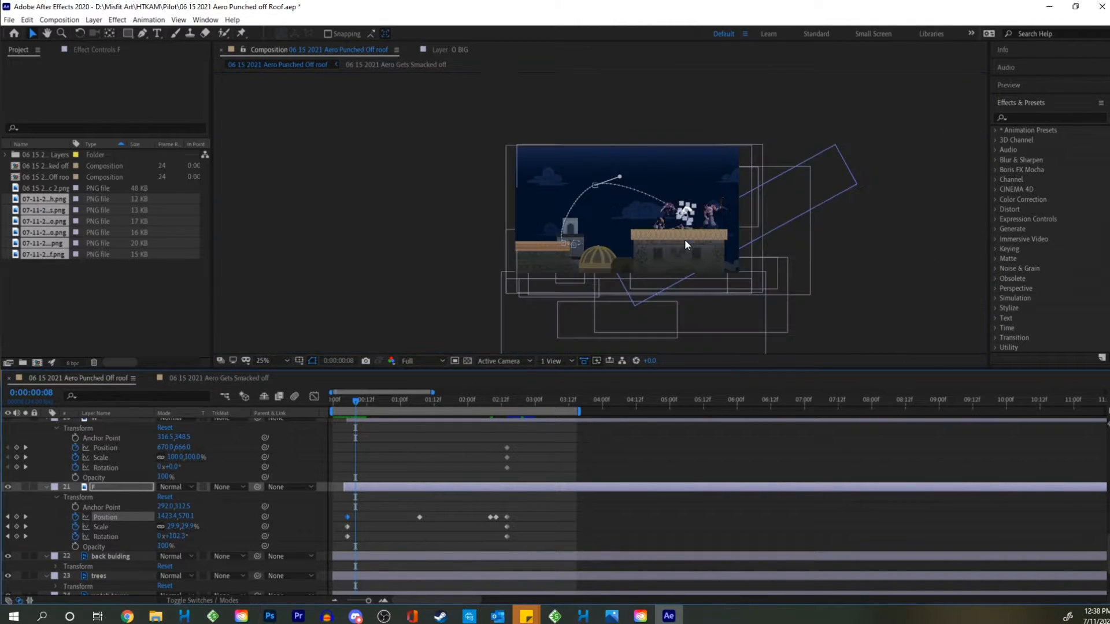
{"action": "scroll", "coordinate": [685, 241], "scroll_direction": "up", "scroll_amount": 4}
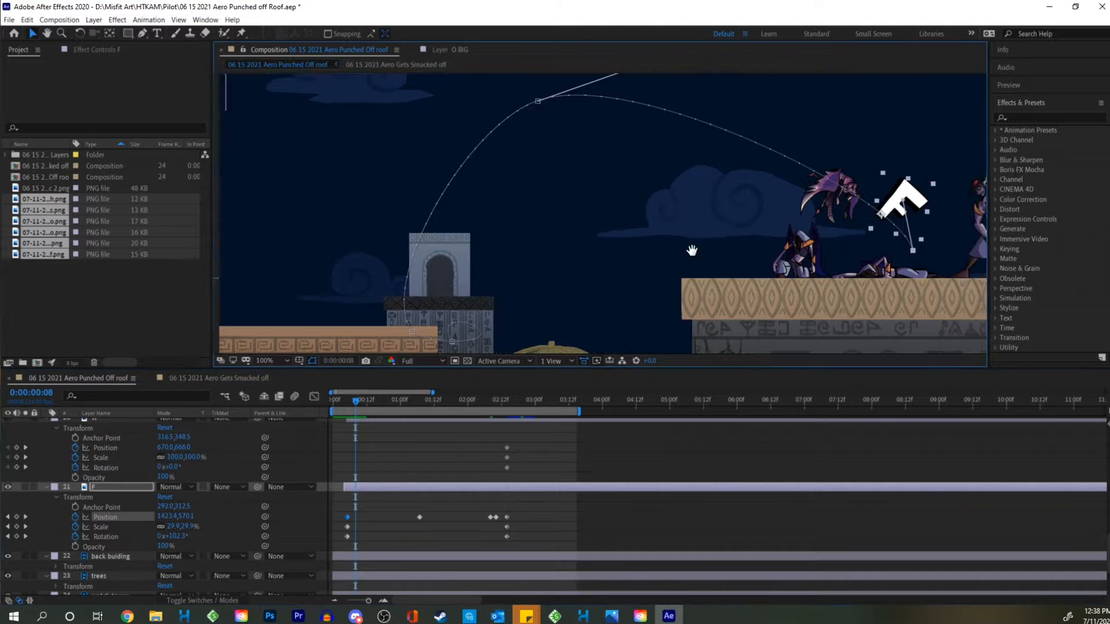
{"action": "left_click_drag", "start_coordinate": [404, 289], "coordinate": [346, 296]}
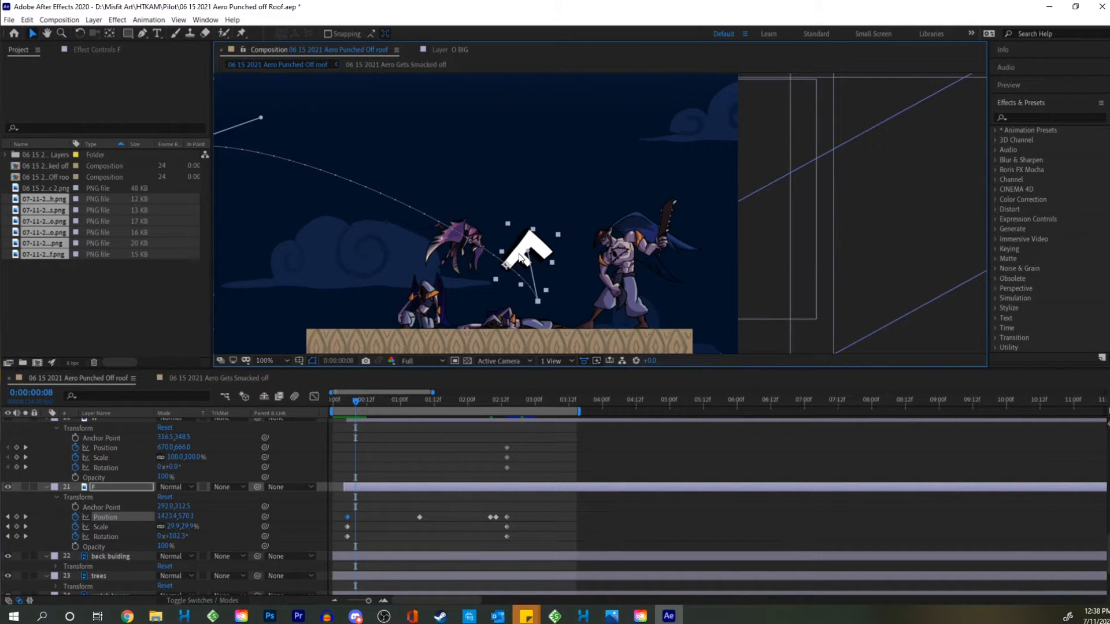
{"action": "left_click_drag", "start_coordinate": [522, 257], "coordinate": [530, 266]}
{"action": "key", "text": "comma"}
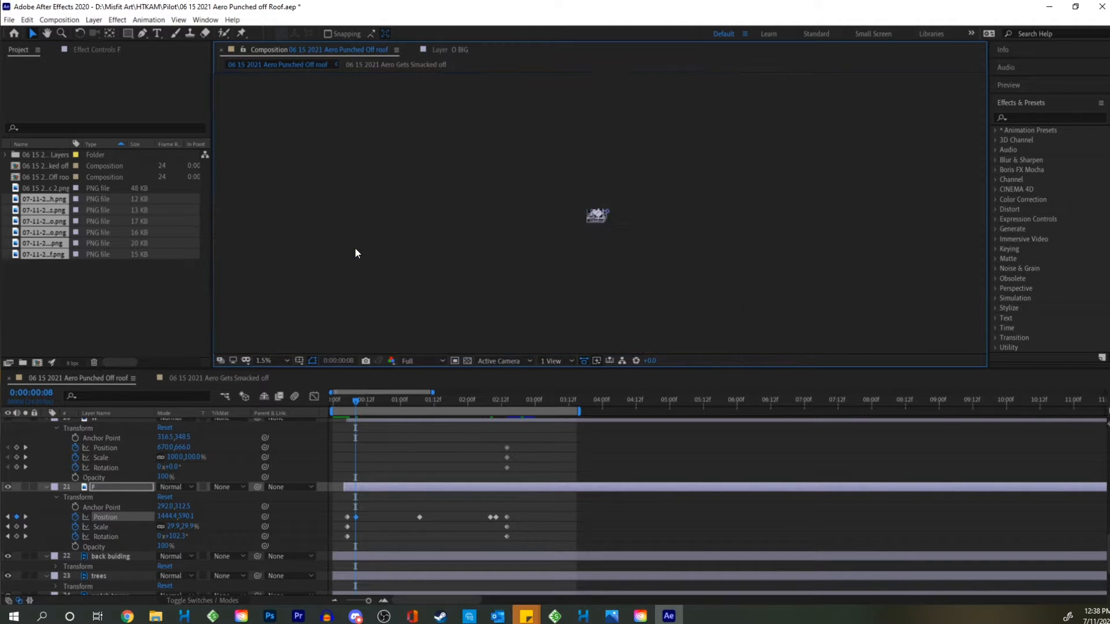
{"action": "left_click_drag", "start_coordinate": [432, 280], "coordinate": [538, 290]}
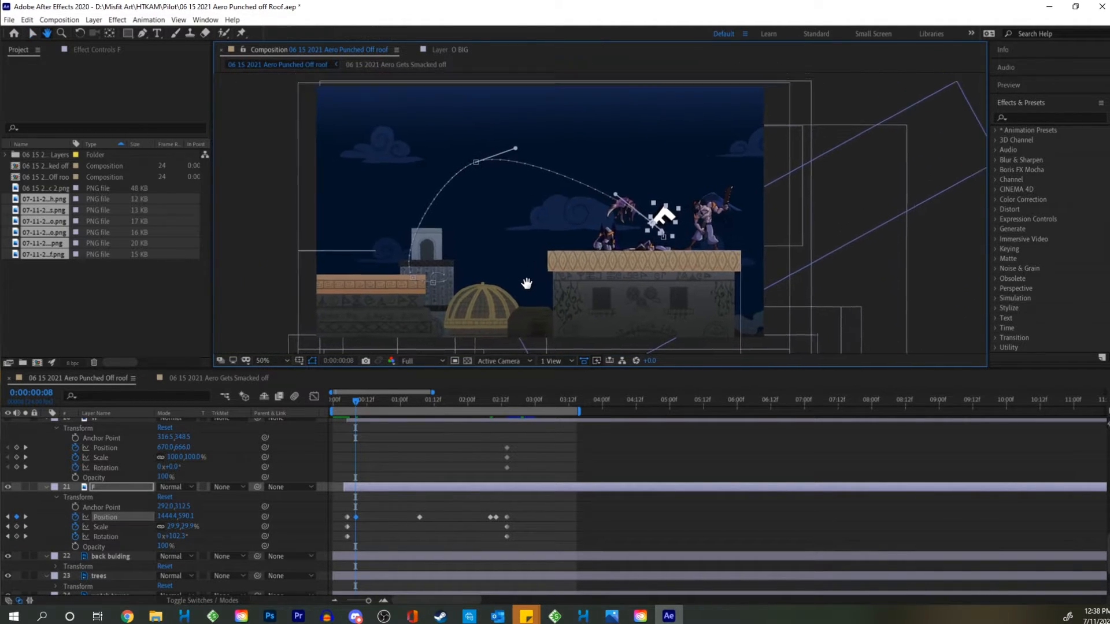
Preview the F's flight from the first frame and examine its motion path near the landing at 0:00:02:08.
{"action": "left_click_drag", "start_coordinate": [354, 402], "coordinate": [314, 408]}
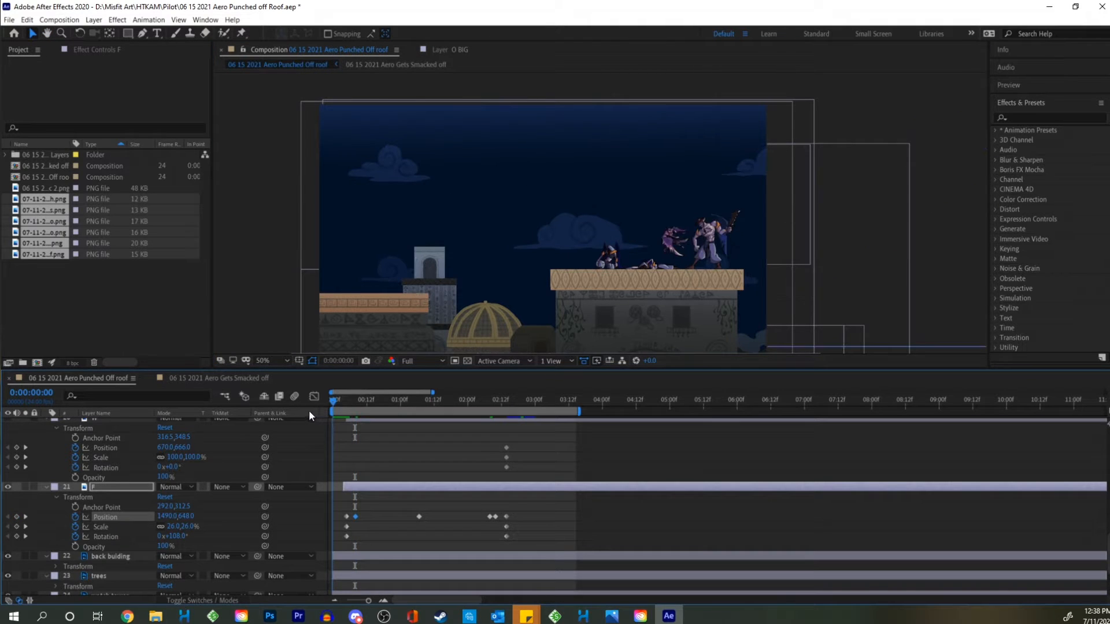
{"action": "key", "text": "space"}
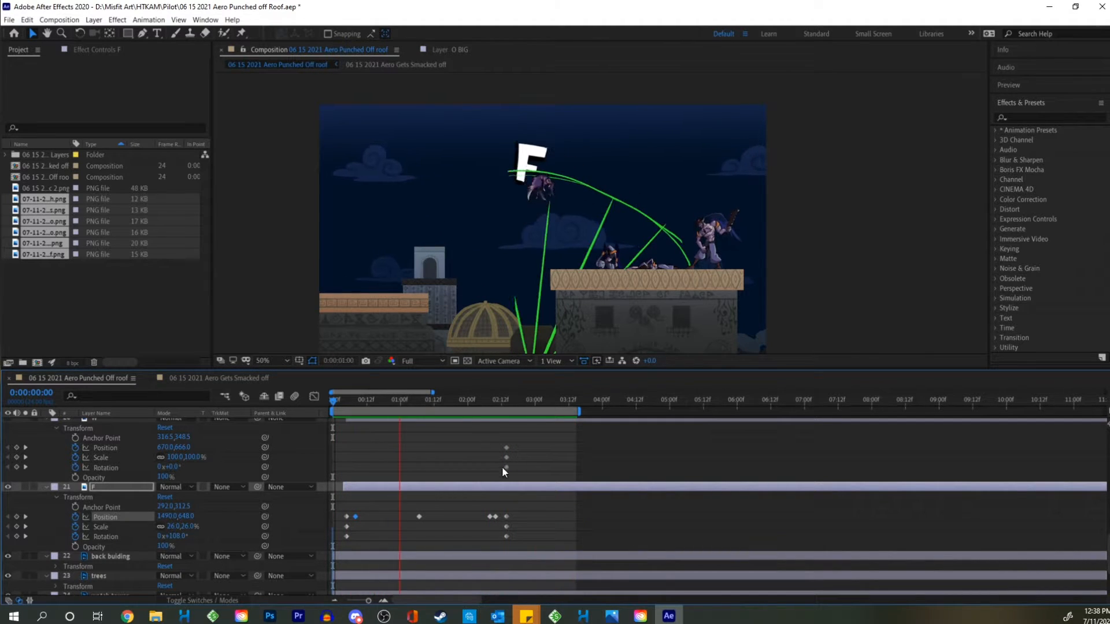
{"action": "left_click", "coordinate": [479, 399]}
{"action": "left_click_drag", "start_coordinate": [493, 397], "coordinate": [491, 397]}
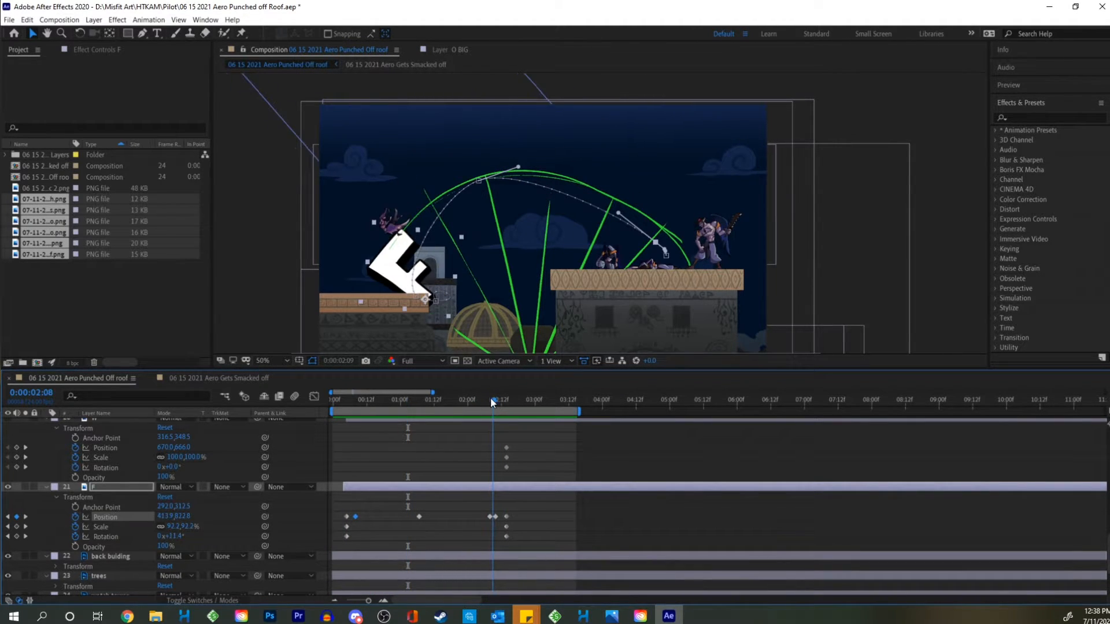
{"action": "scroll", "coordinate": [473, 470], "scroll_direction": "up", "scroll_amount": 2}
{"action": "scroll", "coordinate": [422, 317], "scroll_direction": "up", "scroll_amount": 5}
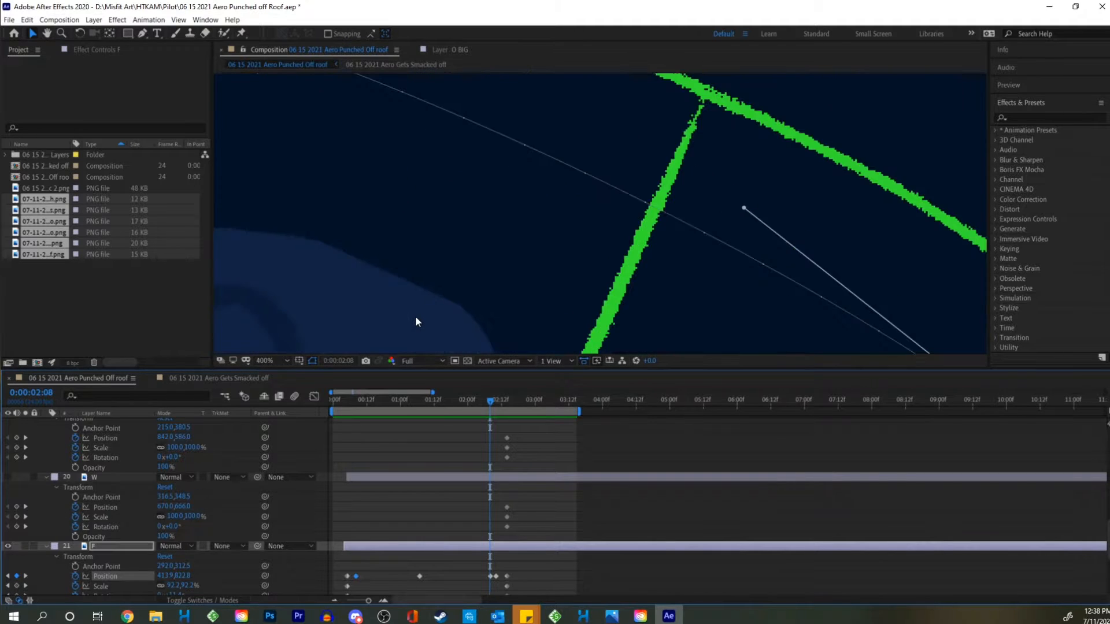
{"action": "scroll", "coordinate": [415, 316], "scroll_direction": "down", "scroll_amount": 3}
{"action": "left_click_drag", "start_coordinate": [503, 235], "coordinate": [586, 159]}
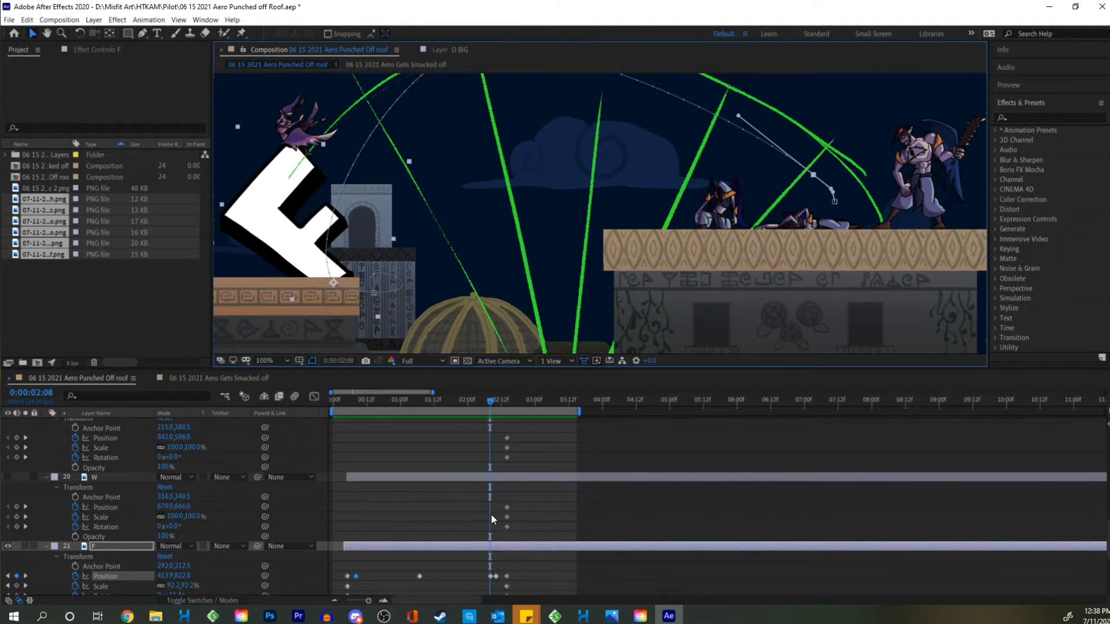
Try deleting the F's position keyframe at 0:00:02:08, and undo the deletion.
{"action": "left_click", "coordinate": [490, 576]}
{"action": "right_click", "coordinate": [490, 575]}
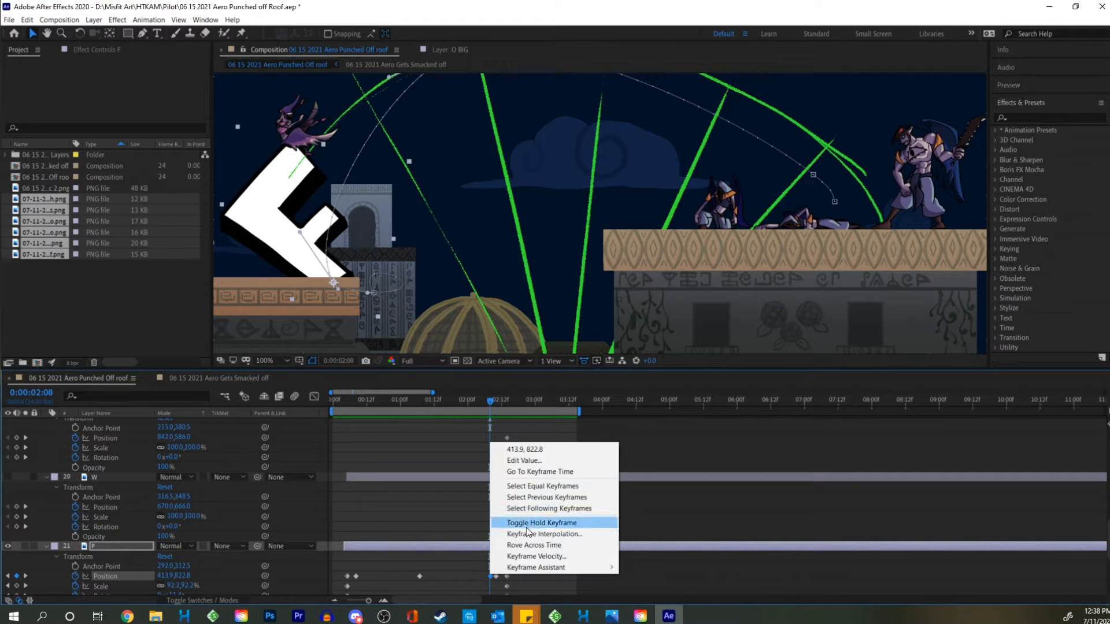
{"action": "left_click", "coordinate": [461, 577]}
{"action": "left_click", "coordinate": [491, 576]}
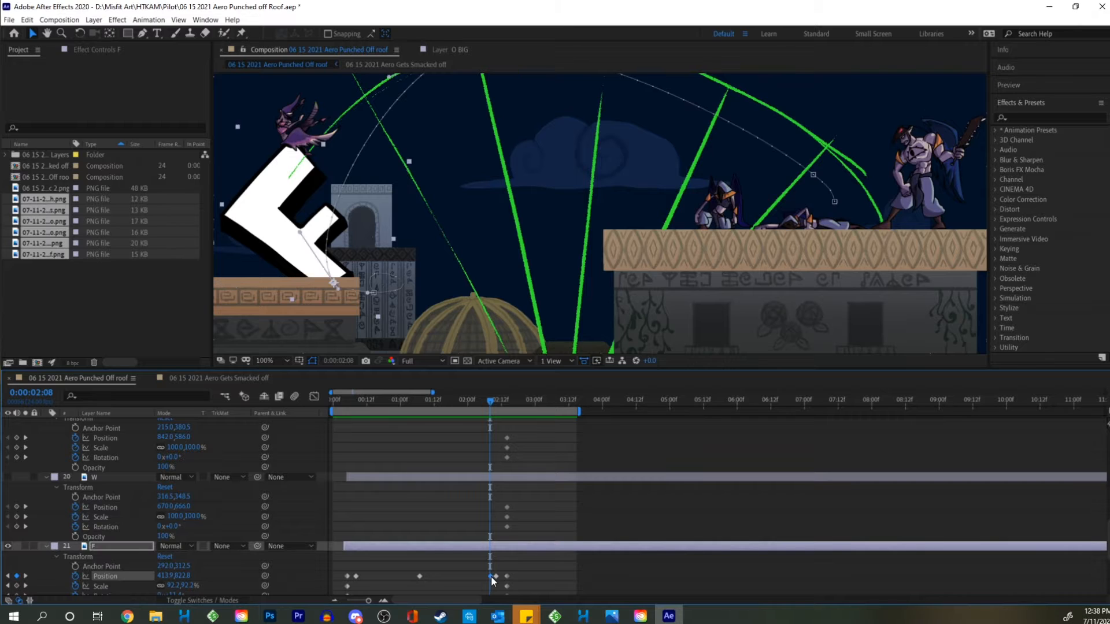
{"action": "key", "text": "ctrl+z"}
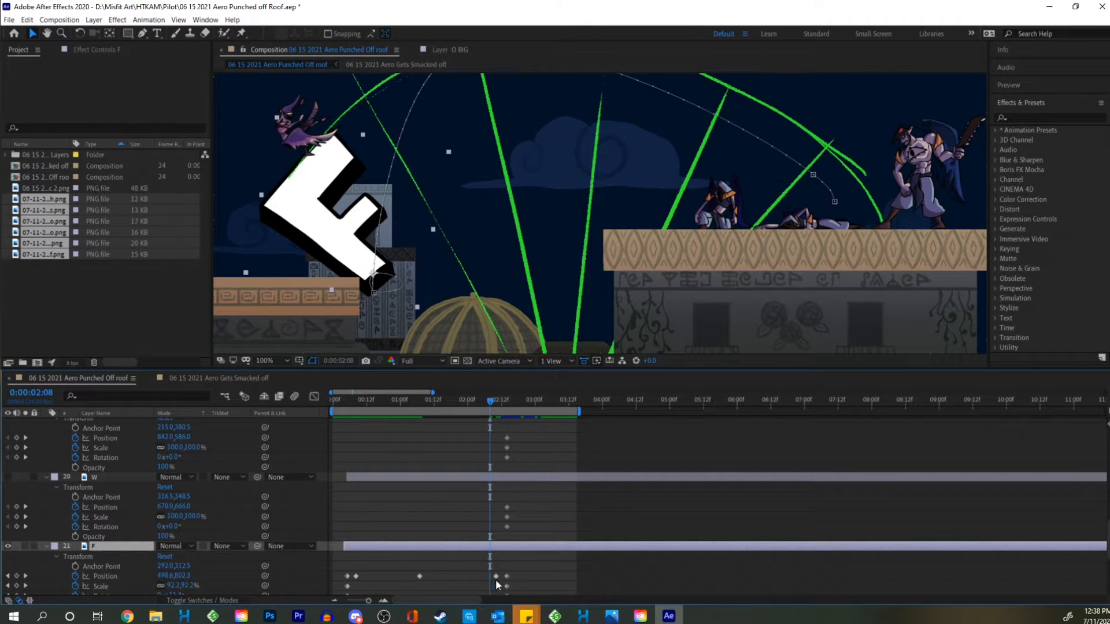
{"action": "key", "text": "ctrl+z"}
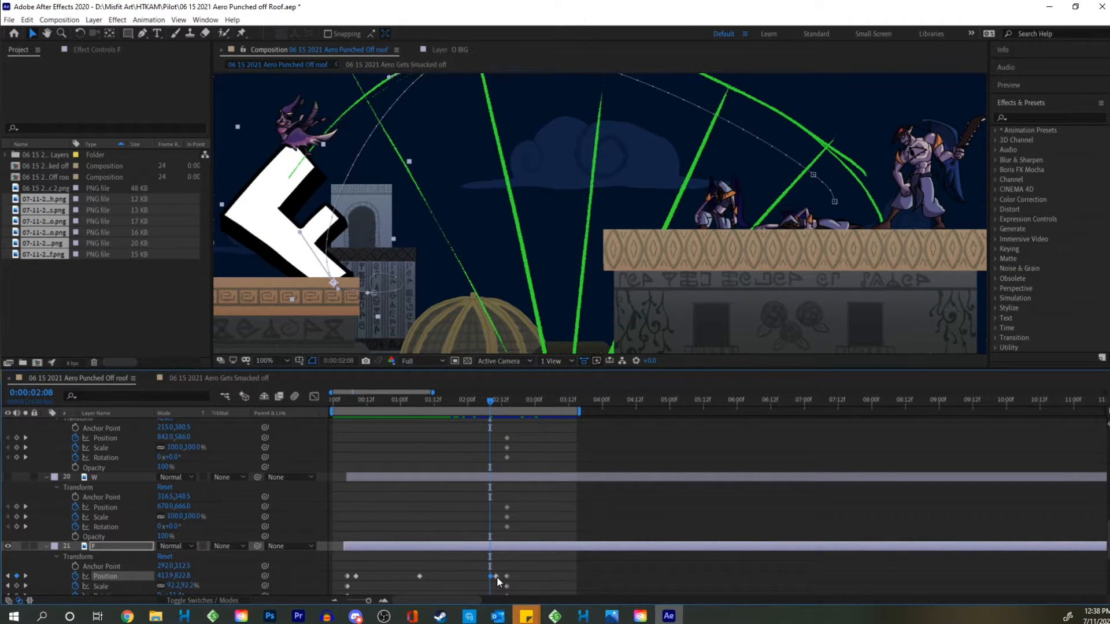
Delete the F's position keyframe just after 0:00:02:08, and lower the final path point's Bezier handle to flatten the landing curve.
{"action": "mouse_move", "coordinate": [564, 619]}
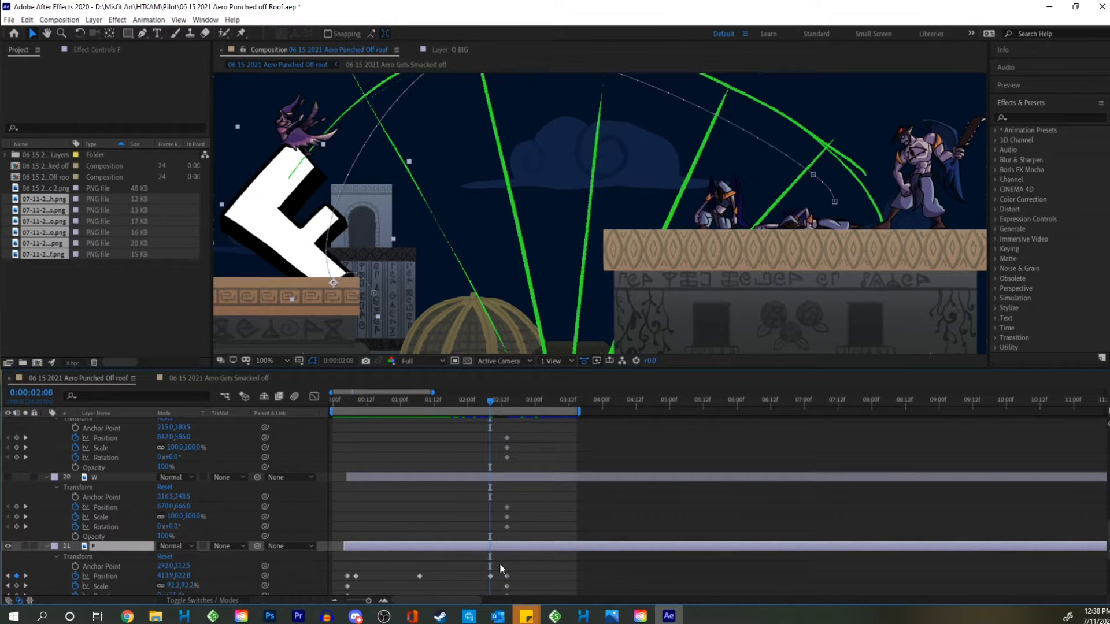
{"action": "left_click", "coordinate": [490, 576]}
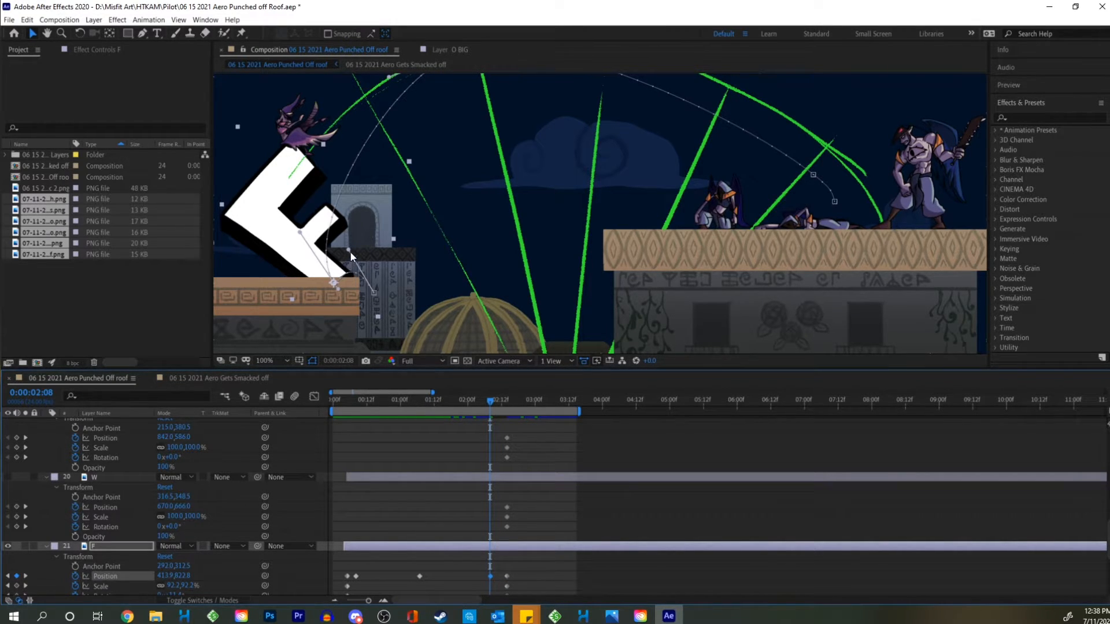
{"action": "left_click_drag", "start_coordinate": [349, 251], "coordinate": [346, 269]}
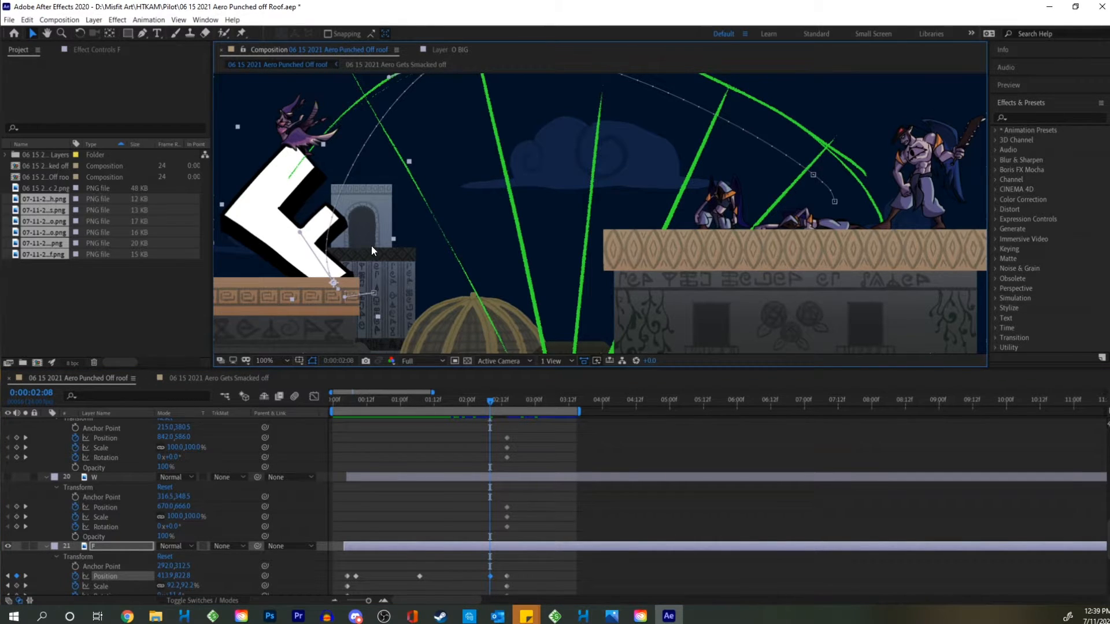
Preview the F's flight with the reshaped landing in the full scene.
{"action": "key", "text": "comma"}
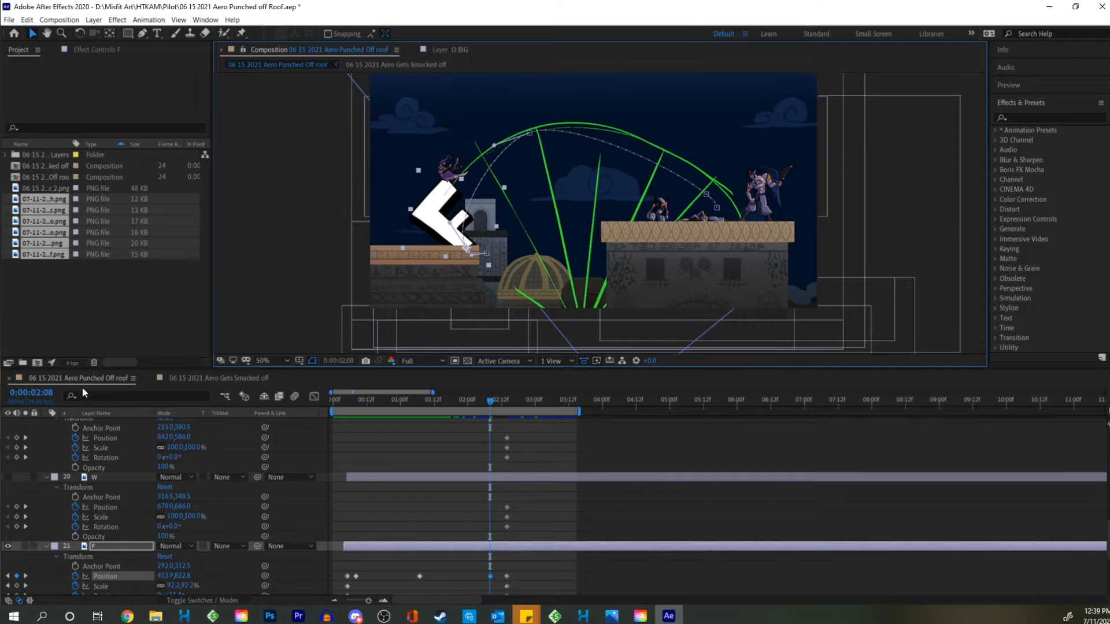
{"action": "key", "text": "space"}
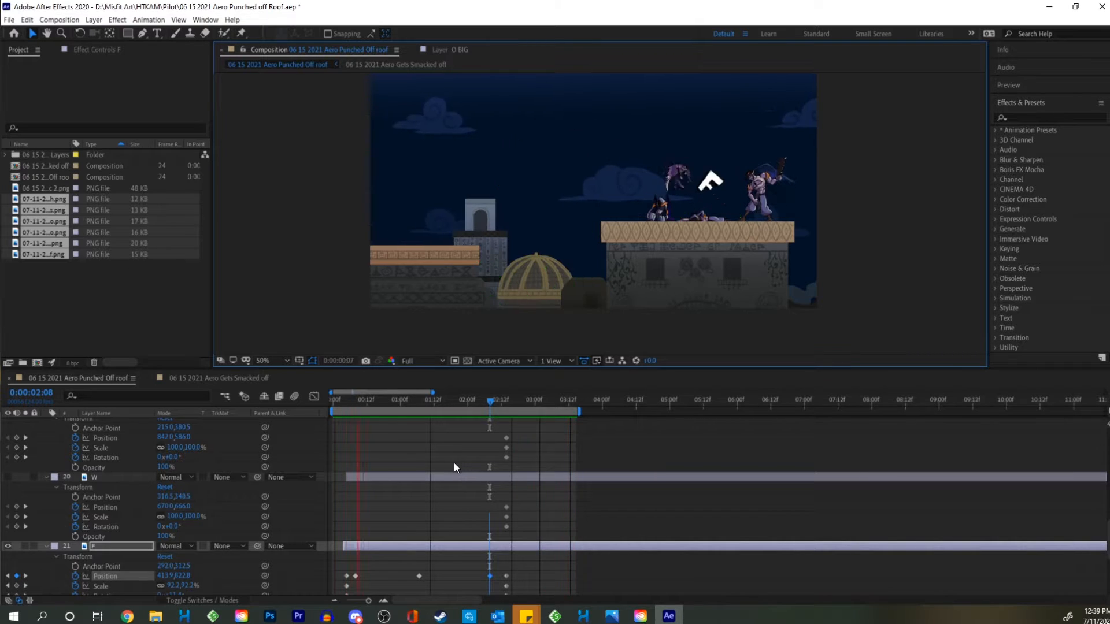
Copy the F's 0:00:01:07 position keyframe to 0:00:01:04, and shift the original to about 0:00:01:11.
{"action": "key", "text": "space"}
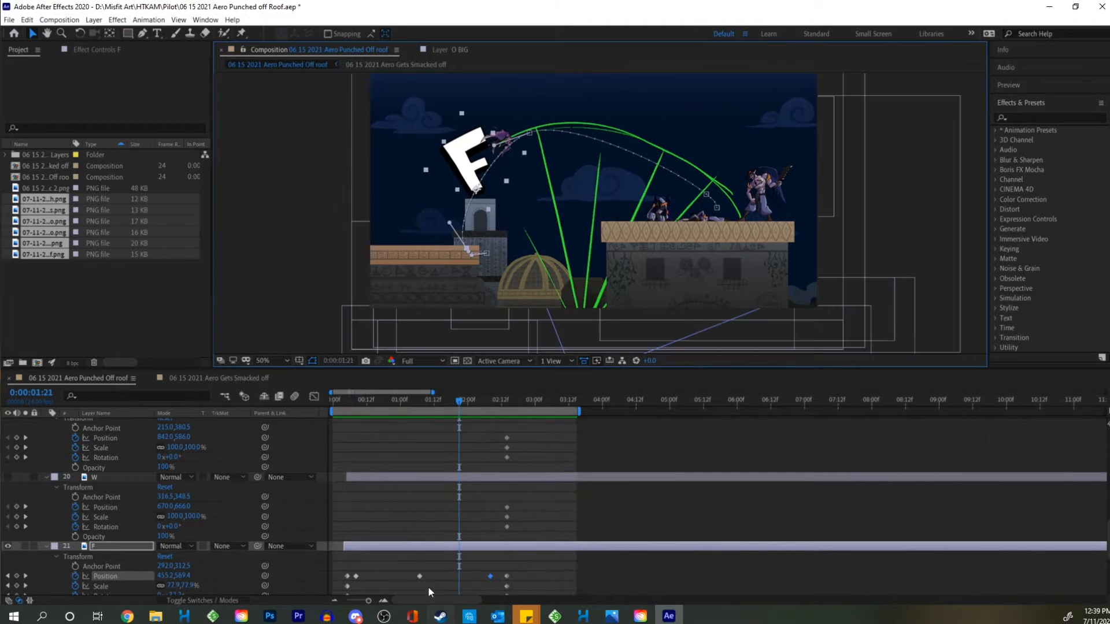
{"action": "left_click", "coordinate": [419, 575]}
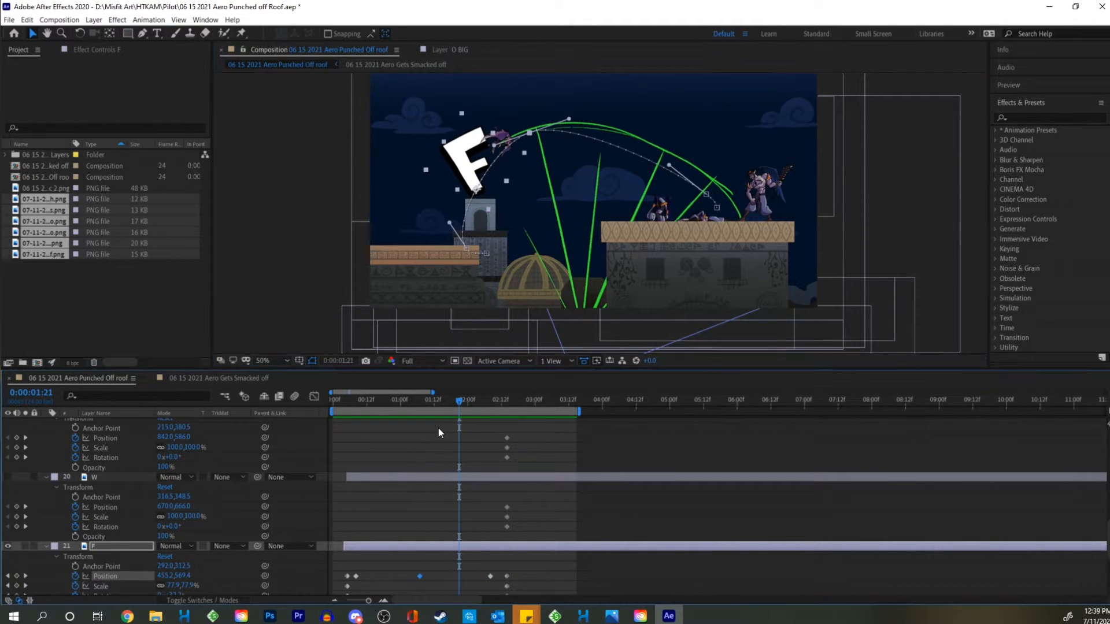
{"action": "left_click_drag", "start_coordinate": [441, 404], "coordinate": [411, 403]}
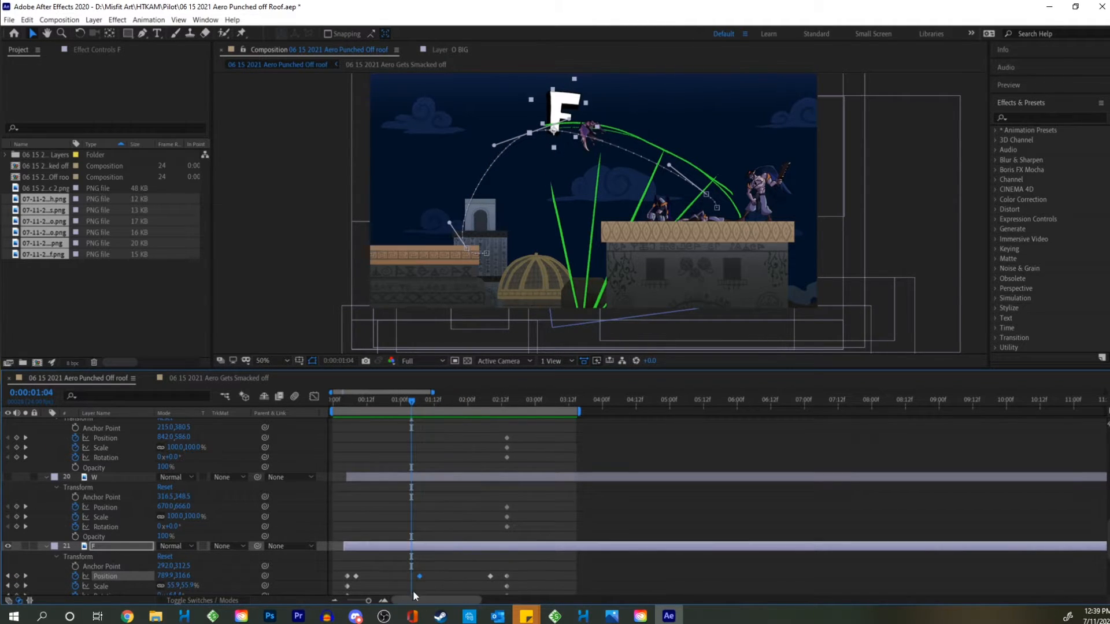
{"action": "mouse_move", "coordinate": [418, 577]}
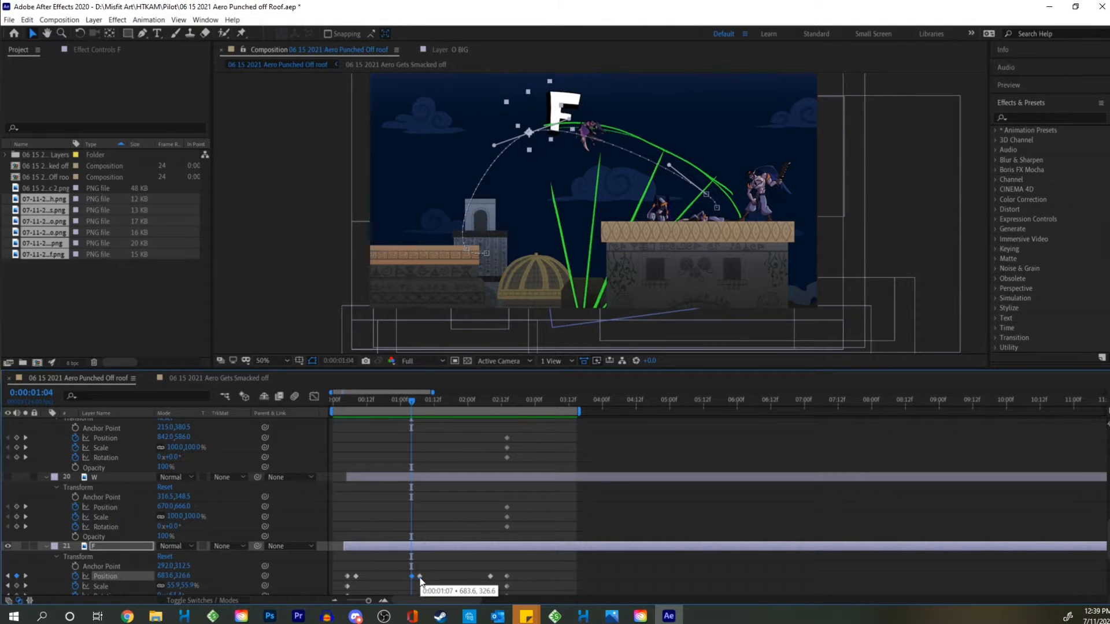
{"action": "key", "text": "ctrl+v"}
{"action": "double_click", "coordinate": [419, 577]}
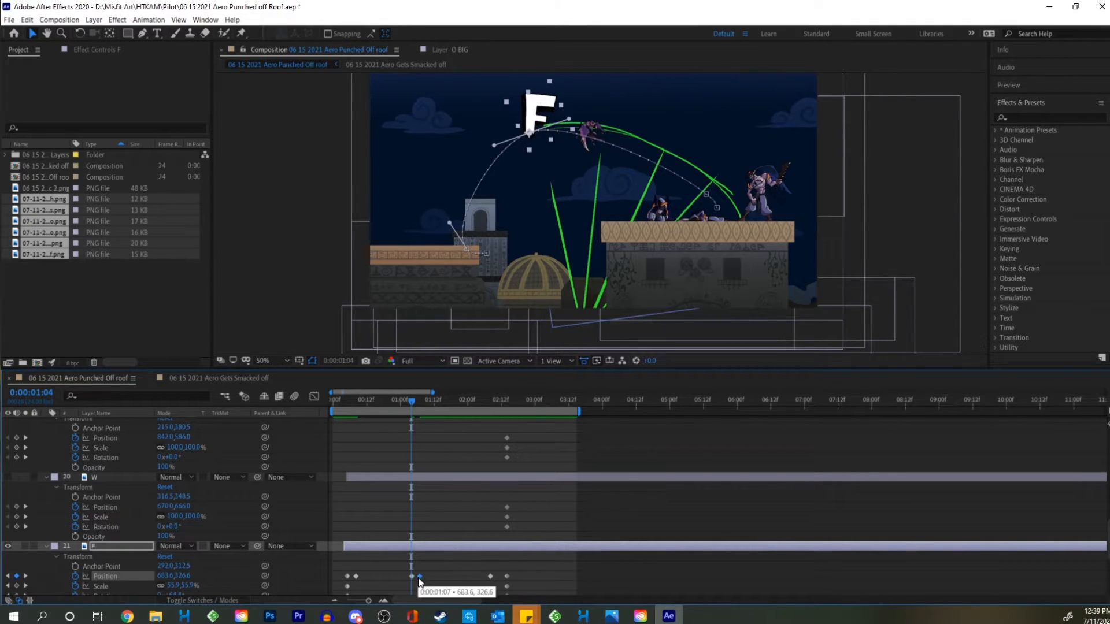
{"action": "left_click", "coordinate": [296, 310]}
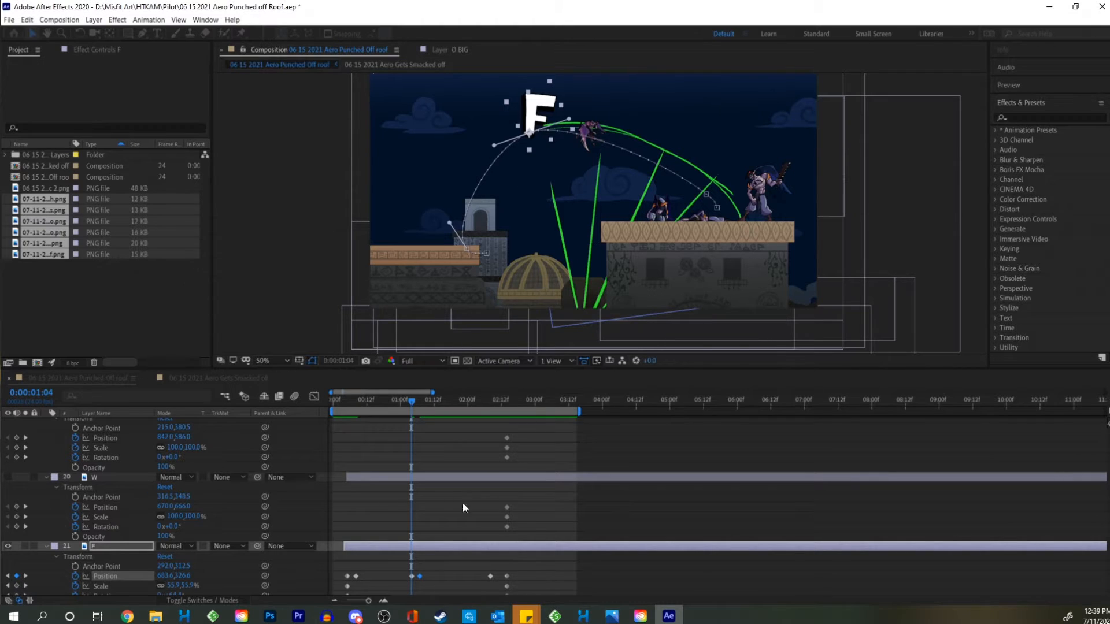
{"action": "left_click_drag", "start_coordinate": [426, 576], "coordinate": [431, 576]}
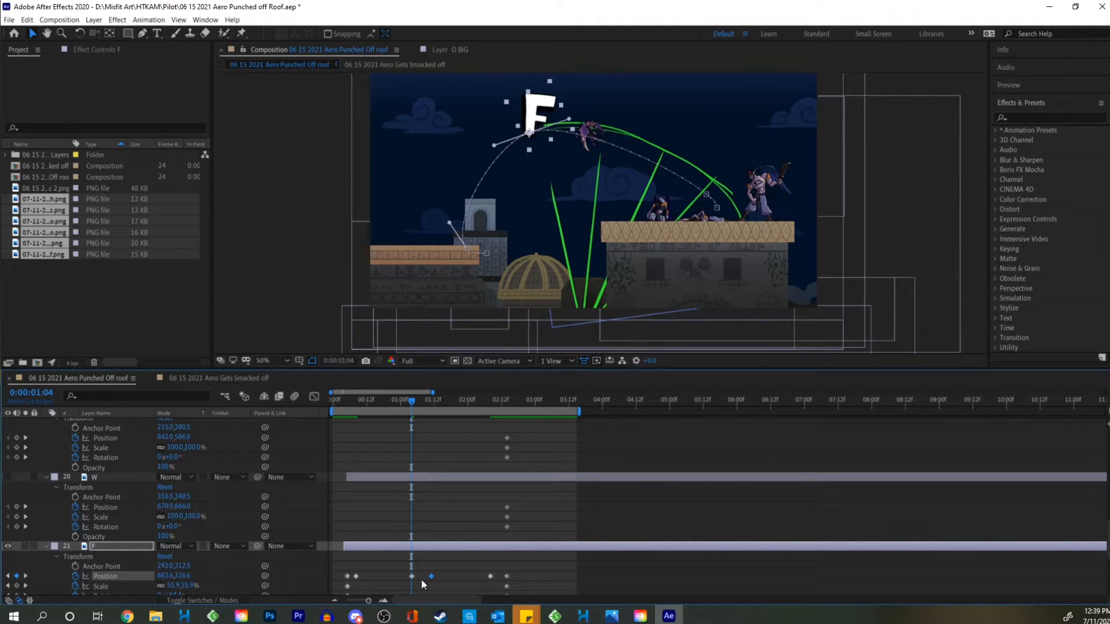
Move the F at 0:00:01:04 to about 901.6, 270.6 at the arc's peak, and adjust the Bezier handles there to smooth the motion path.
{"action": "left_click_drag", "start_coordinate": [534, 116], "coordinate": [584, 104]}
{"action": "scroll", "coordinate": [580, 130], "scroll_direction": "up", "scroll_amount": 4}
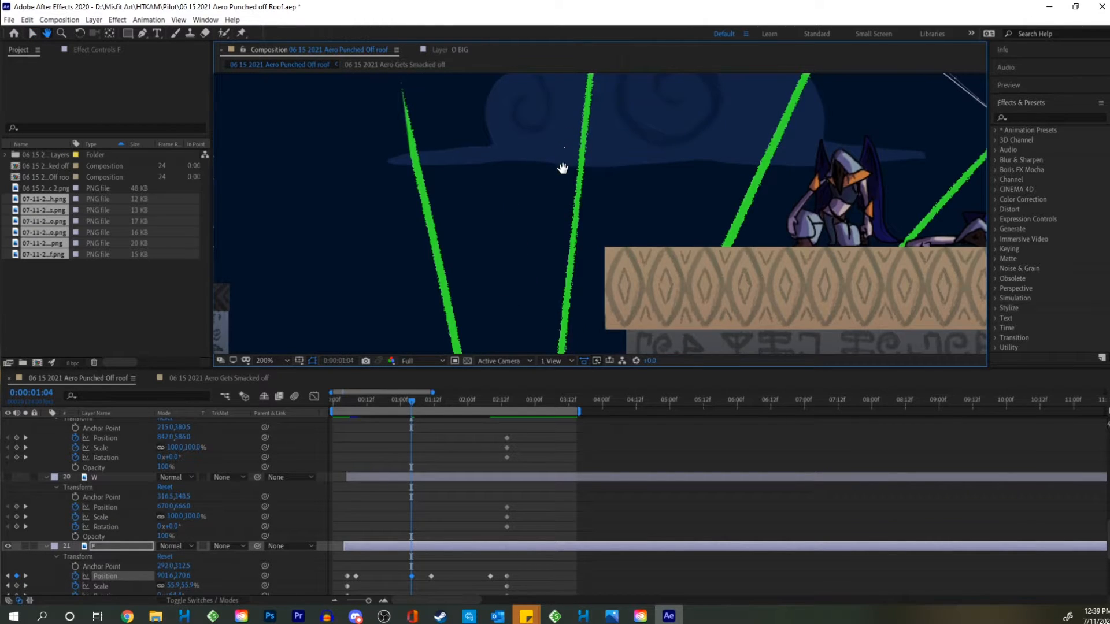
{"action": "left_click_drag", "start_coordinate": [682, 88], "coordinate": [688, 144]}
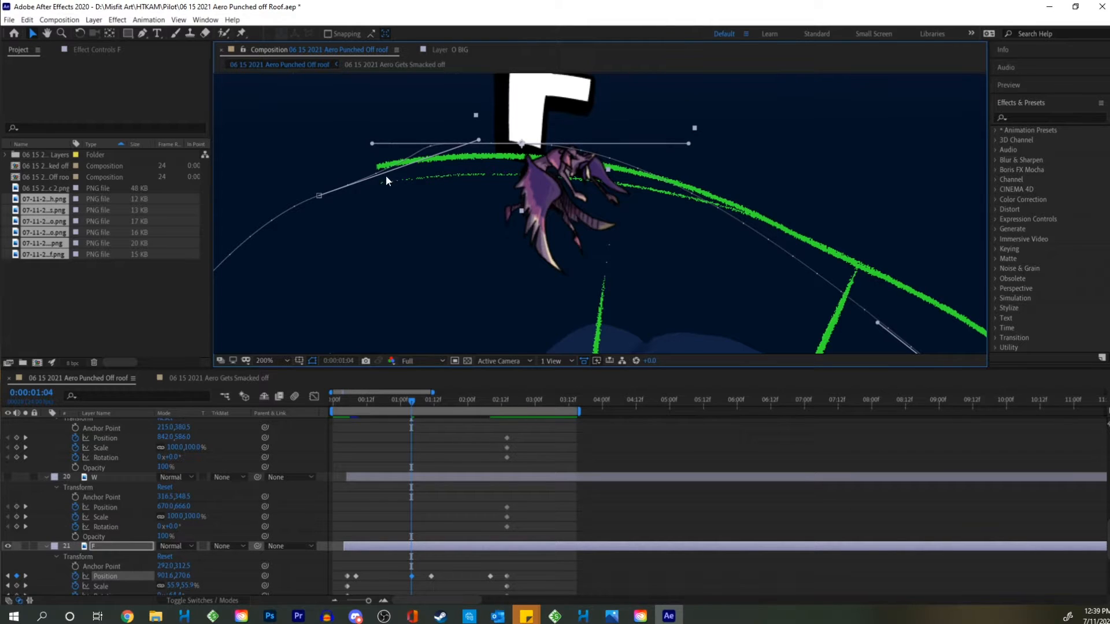
{"action": "left_click_drag", "start_coordinate": [371, 143], "coordinate": [403, 156]}
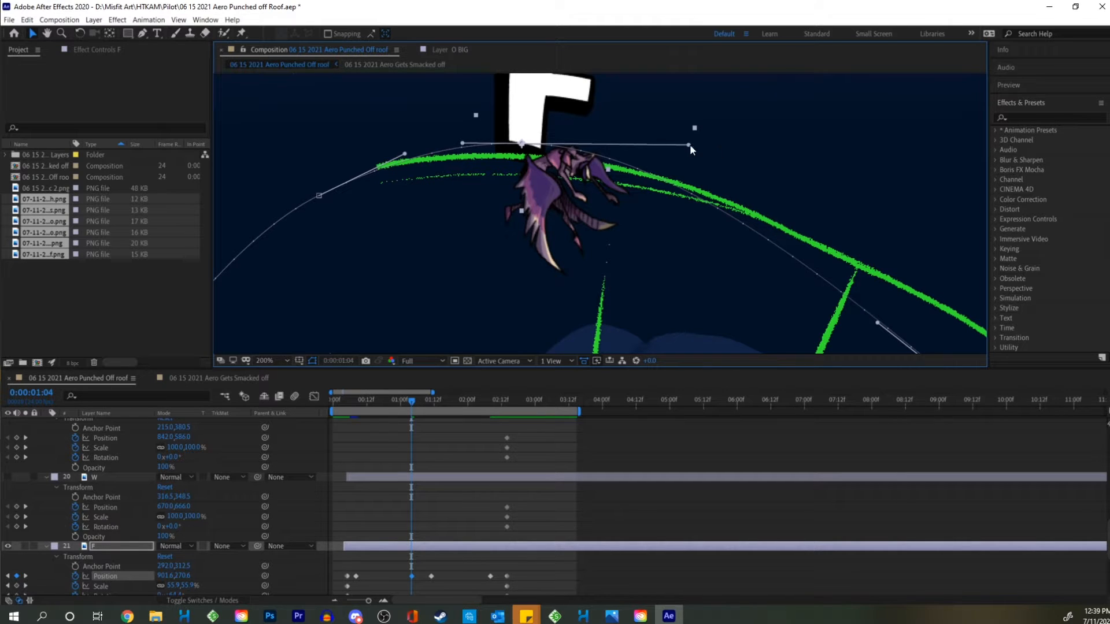
{"action": "left_click_drag", "start_coordinate": [689, 148], "coordinate": [733, 129]}
{"action": "scroll", "coordinate": [658, 158], "scroll_direction": "down", "scroll_amount": 2}
{"action": "scroll", "coordinate": [658, 158], "scroll_direction": "up", "scroll_amount": 1}
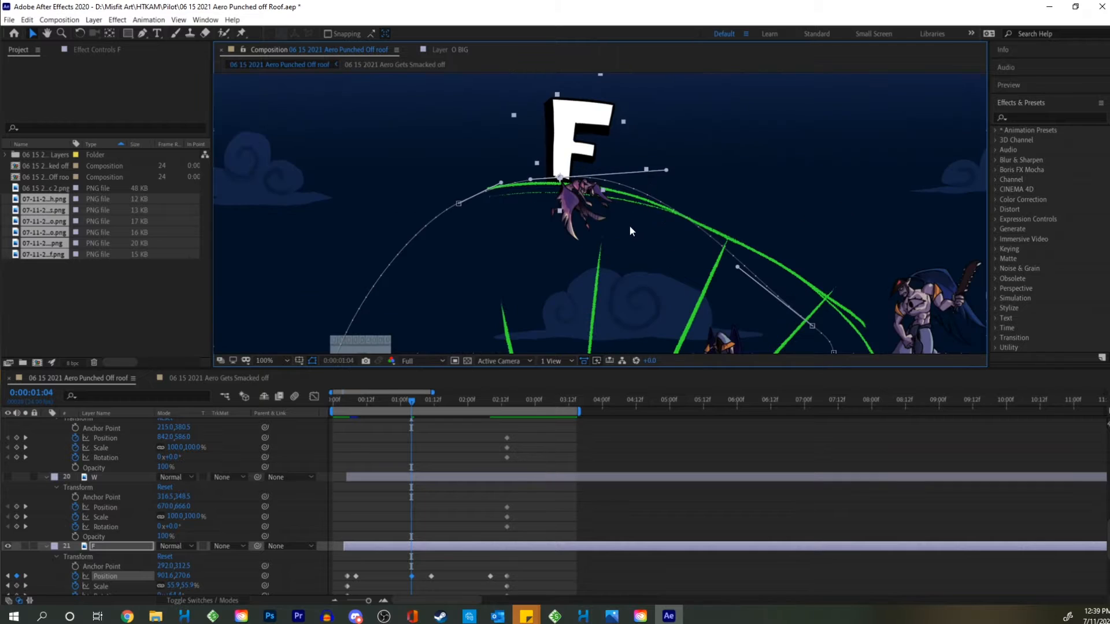
{"action": "scroll", "coordinate": [630, 222], "scroll_direction": "down", "scroll_amount": 3}
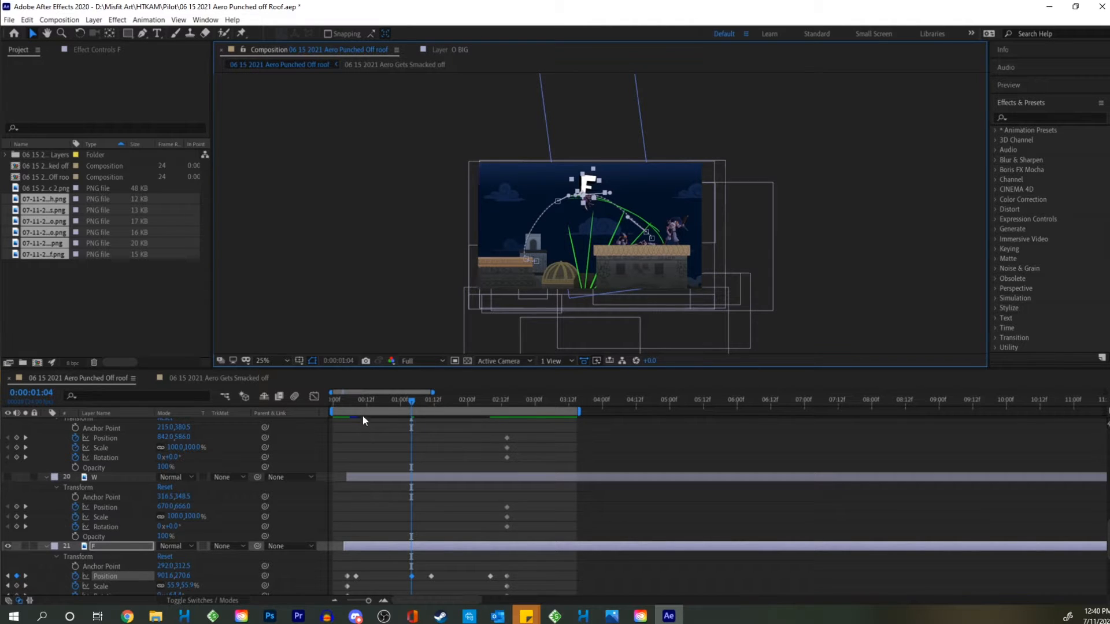
Preview the F's flight from the first frame with the reshaped peak.
{"action": "left_click_drag", "start_coordinate": [380, 405], "coordinate": [334, 411]}
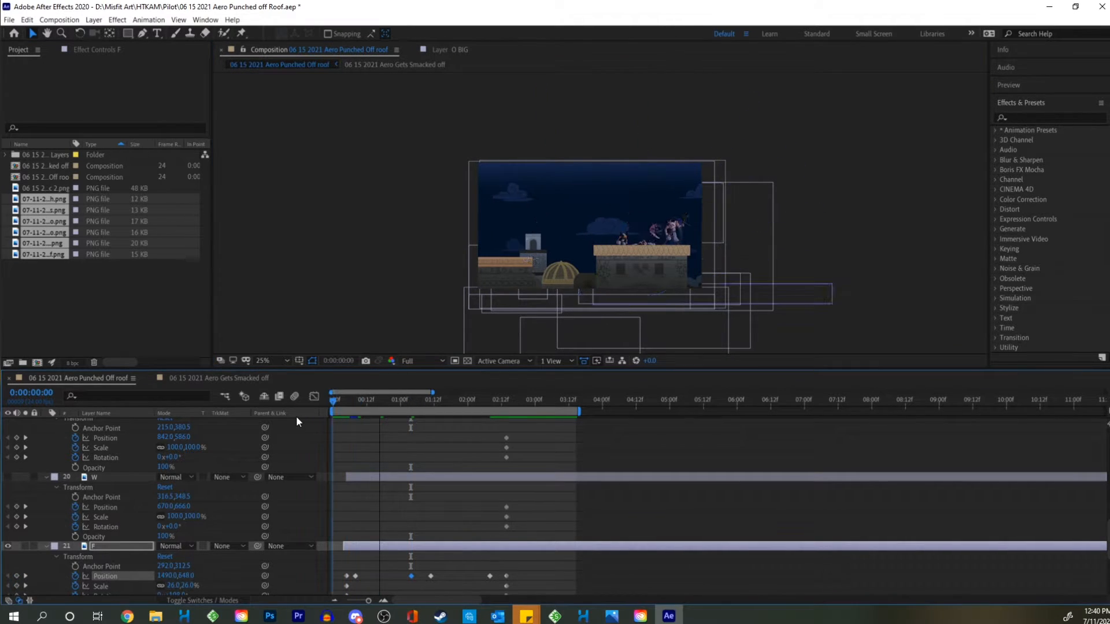
{"action": "key", "text": "space"}
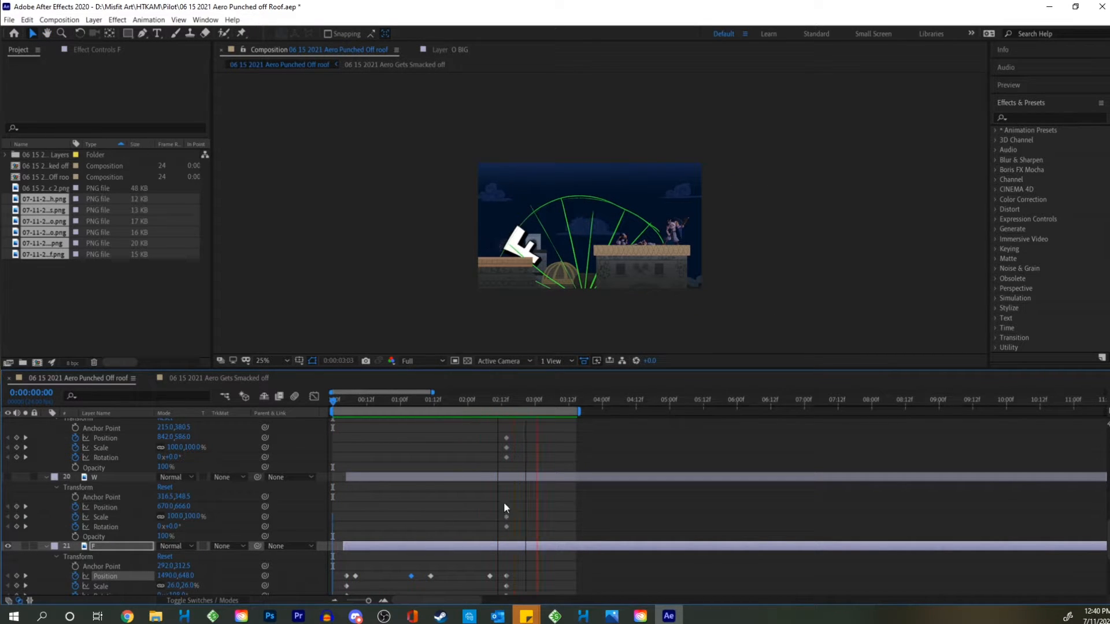
{"action": "key", "text": "space"}
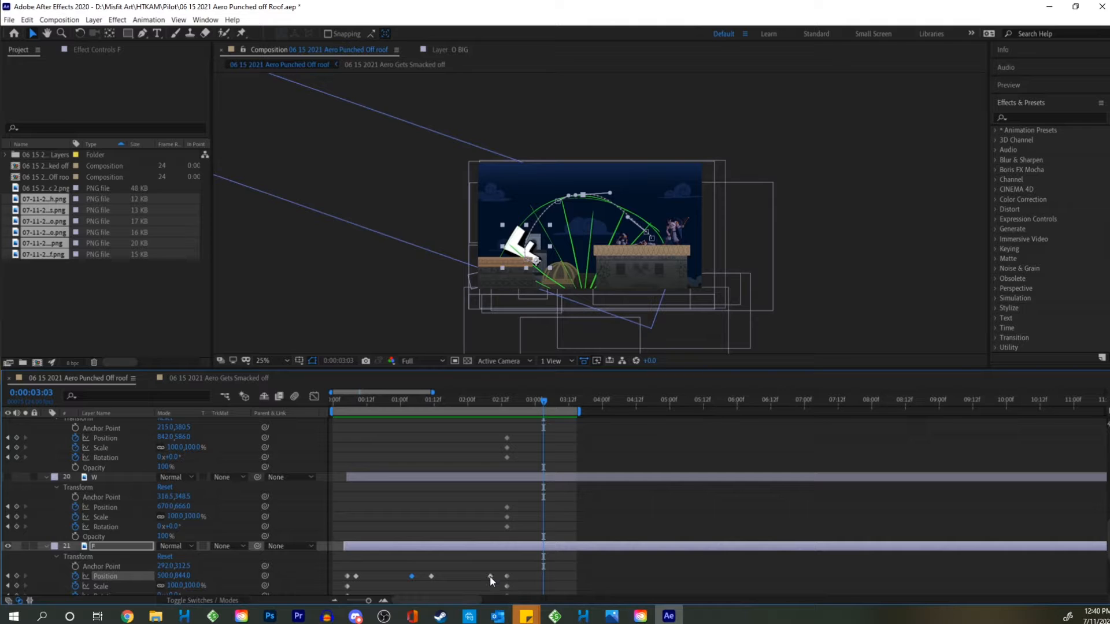
Try moving the F's second-to-last position keyframe to 0:00:02:11, and preview the flight from the first frame.
{"action": "left_click_drag", "start_coordinate": [491, 576], "coordinate": [496, 577]}
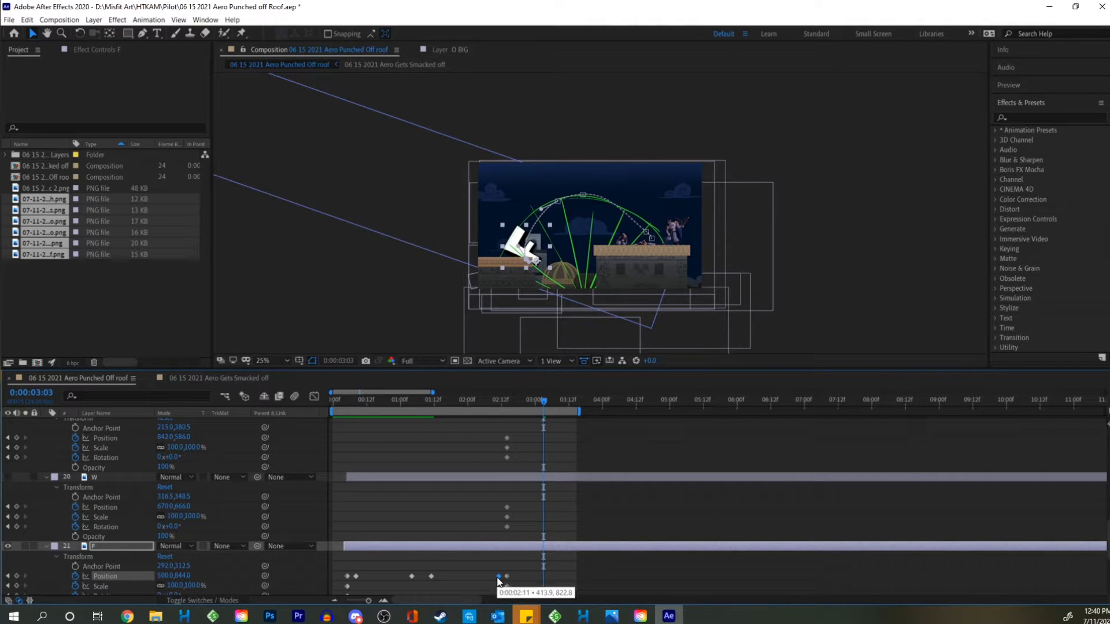
{"action": "left_click_drag", "start_coordinate": [466, 397], "coordinate": [294, 417]}
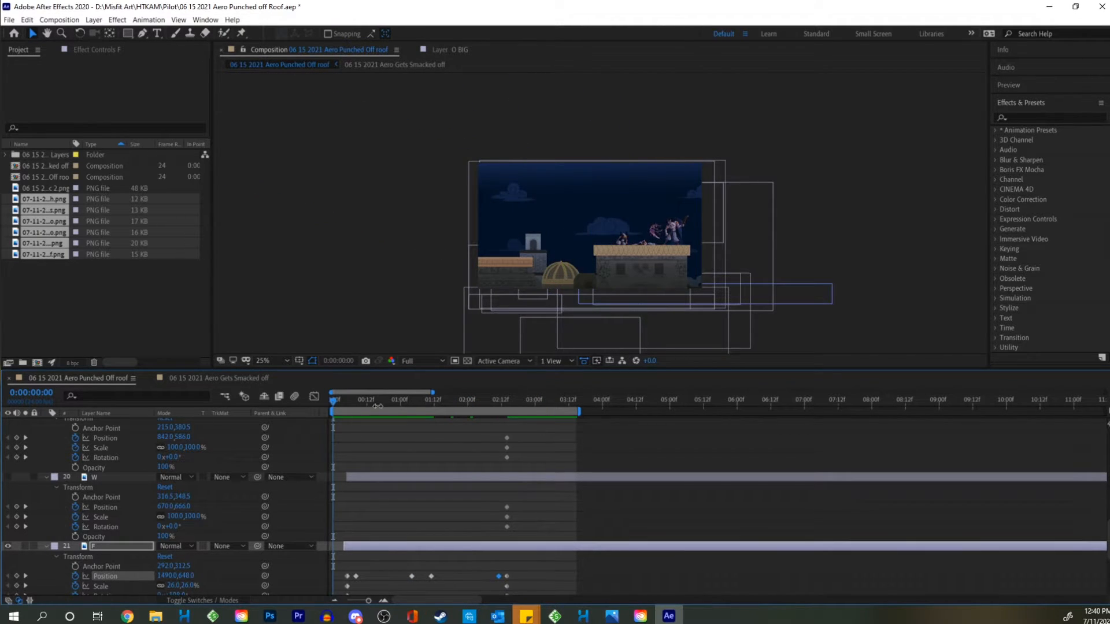
{"action": "key", "text": "space"}
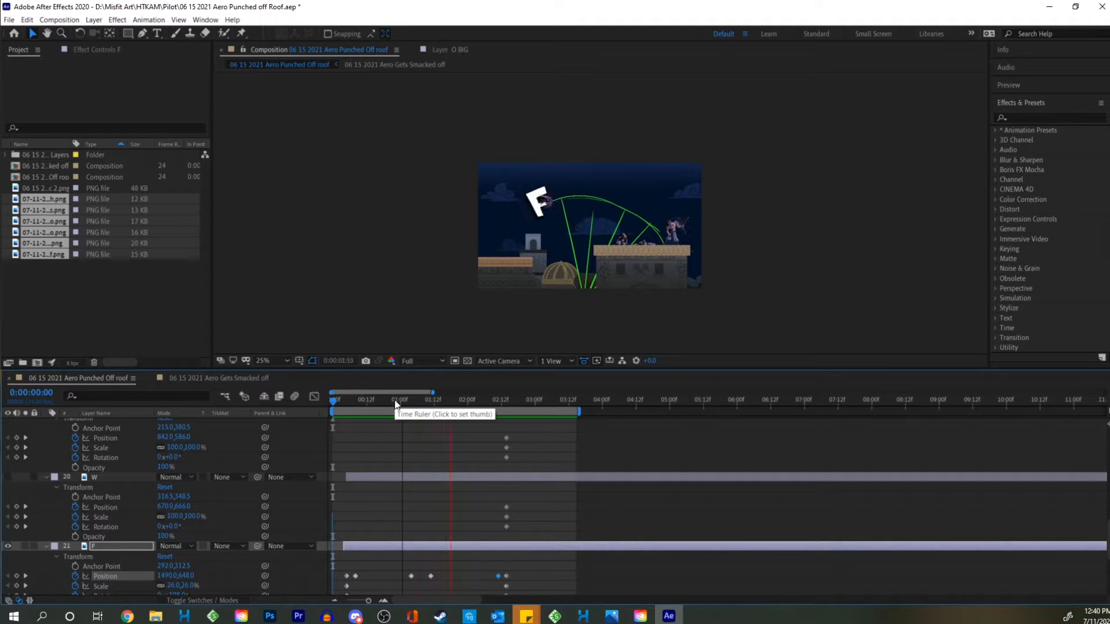
{"action": "key", "text": "space"}
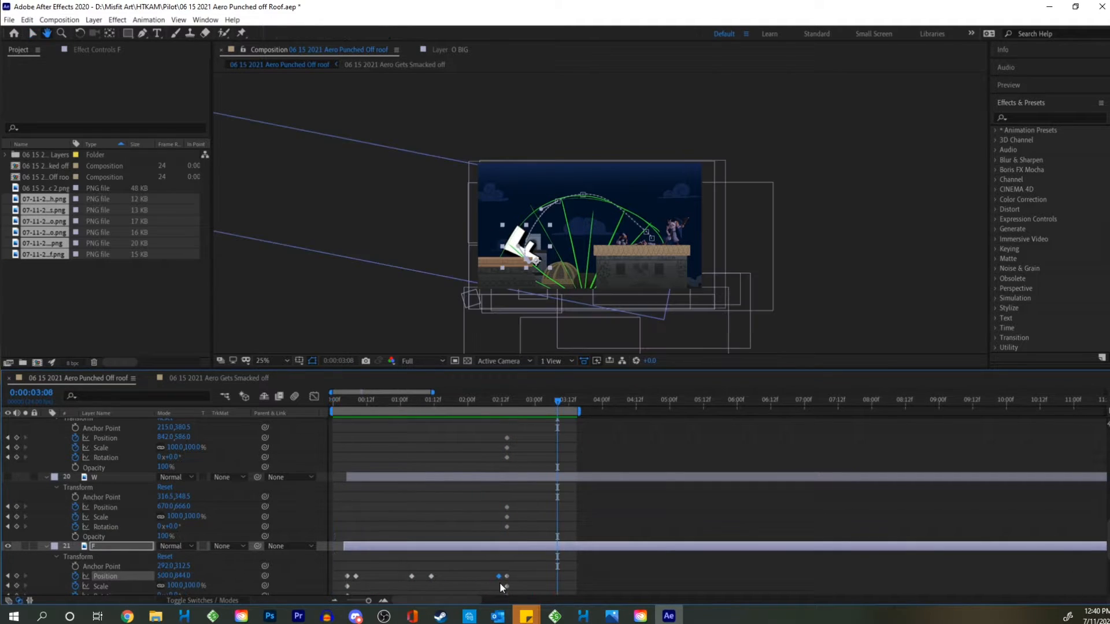
Shift the F's second-to-last position keyframe to 0:00:02:06, and preview the flight.
{"action": "scroll", "coordinate": [520, 543], "scroll_direction": "down", "scroll_amount": 2}
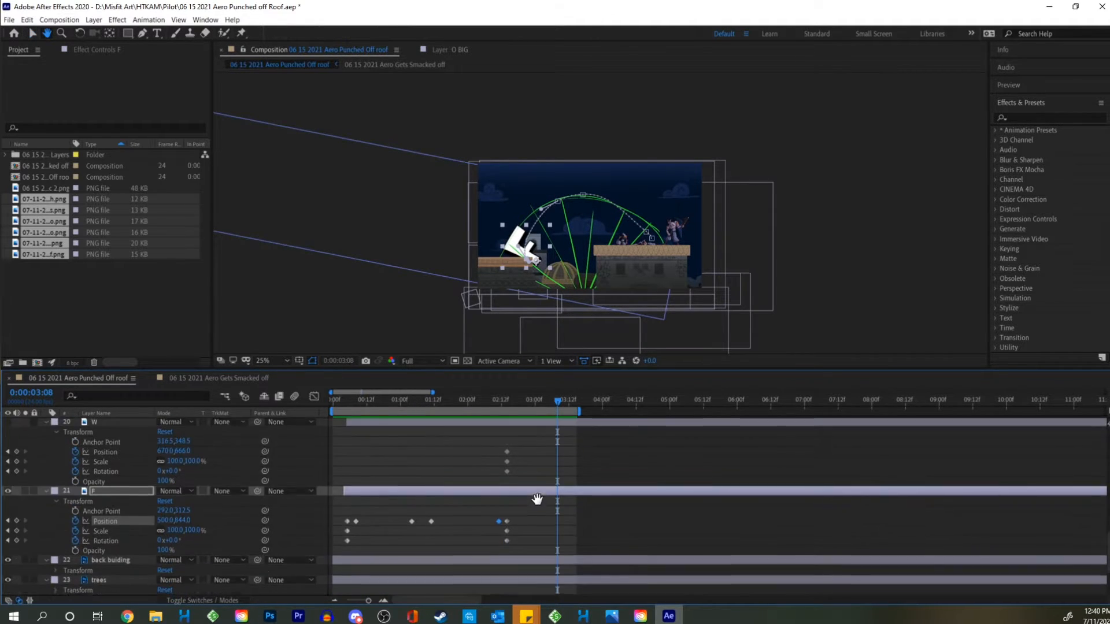
{"action": "left_click", "coordinate": [483, 509]}
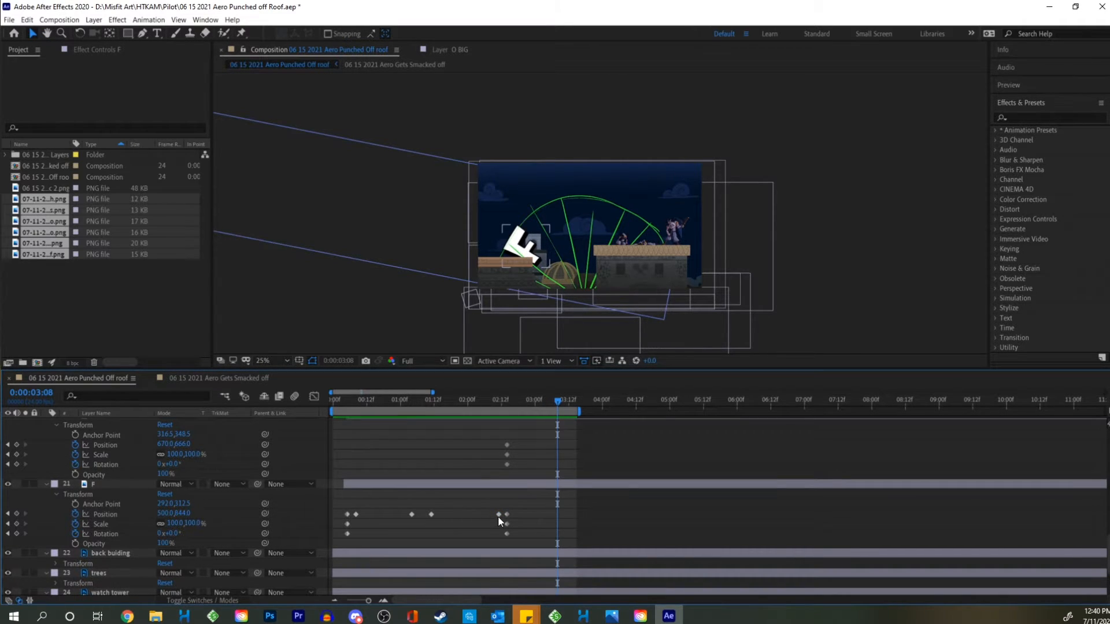
{"action": "left_click", "coordinate": [498, 515]}
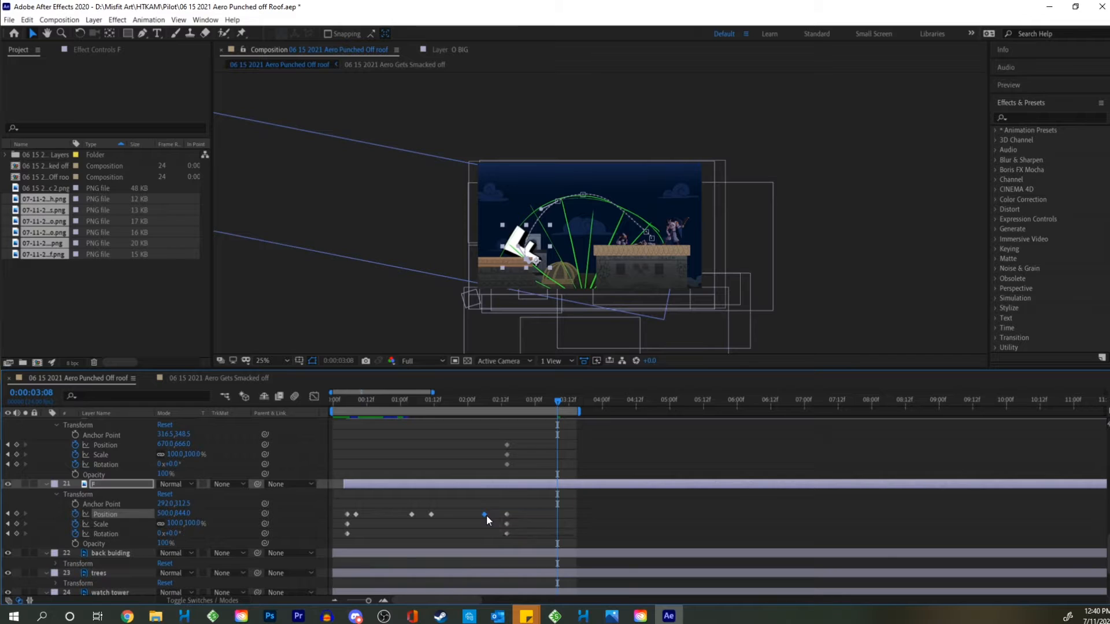
{"action": "key", "text": "space"}
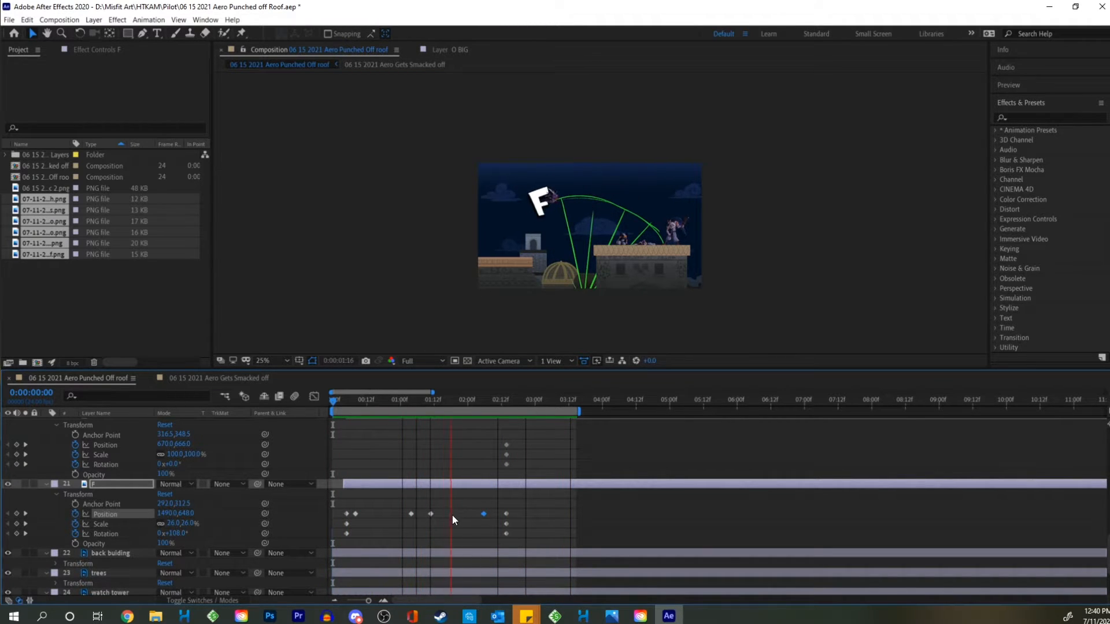
{"action": "key", "text": "space"}
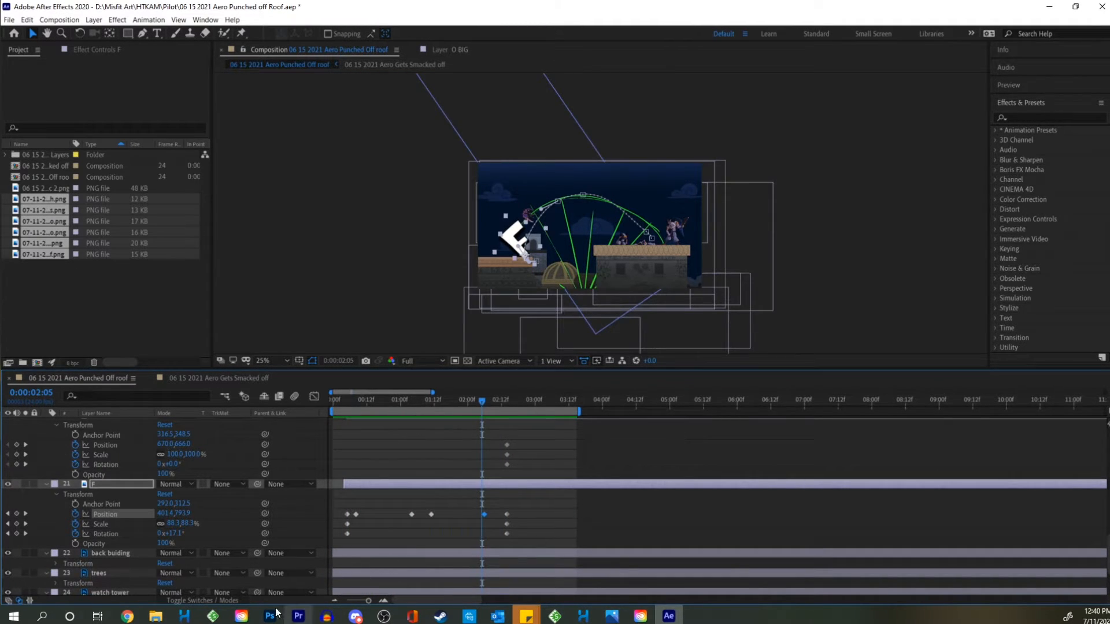
Move the F at the 0:00:02:06 position keyframe down and outward to about 223.9, 904.8, widening the landing curve.
{"action": "left_click", "coordinate": [26, 514]}
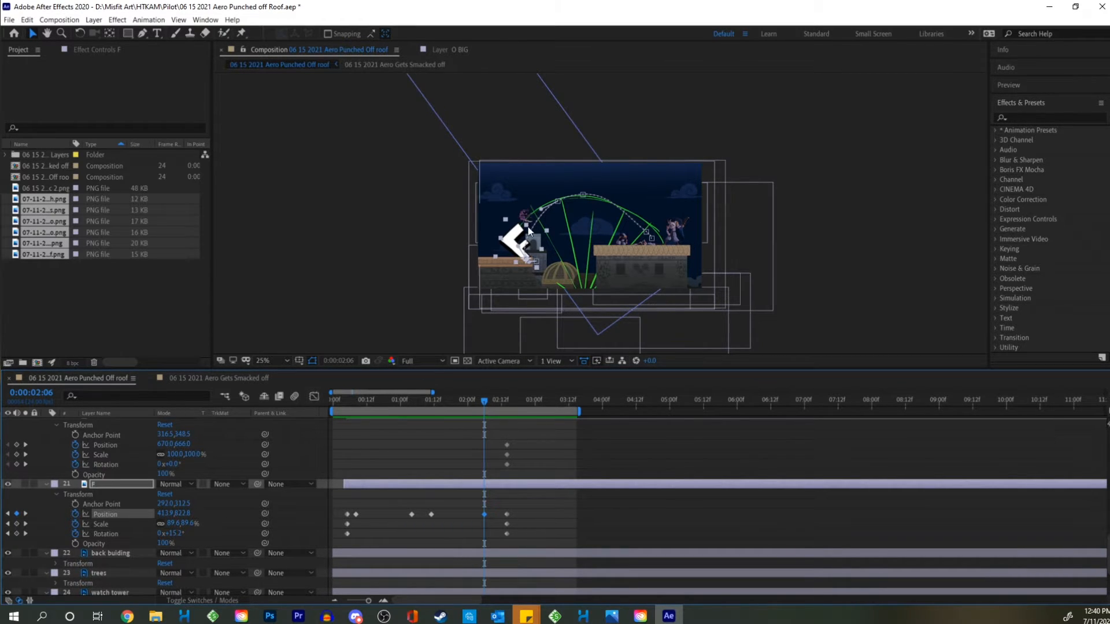
{"action": "scroll", "coordinate": [528, 227], "scroll_direction": "up", "scroll_amount": 8}
{"action": "scroll", "coordinate": [439, 313], "scroll_direction": "down", "scroll_amount": 4}
{"action": "scroll", "coordinate": [432, 310], "scroll_direction": "up", "scroll_amount": 1}
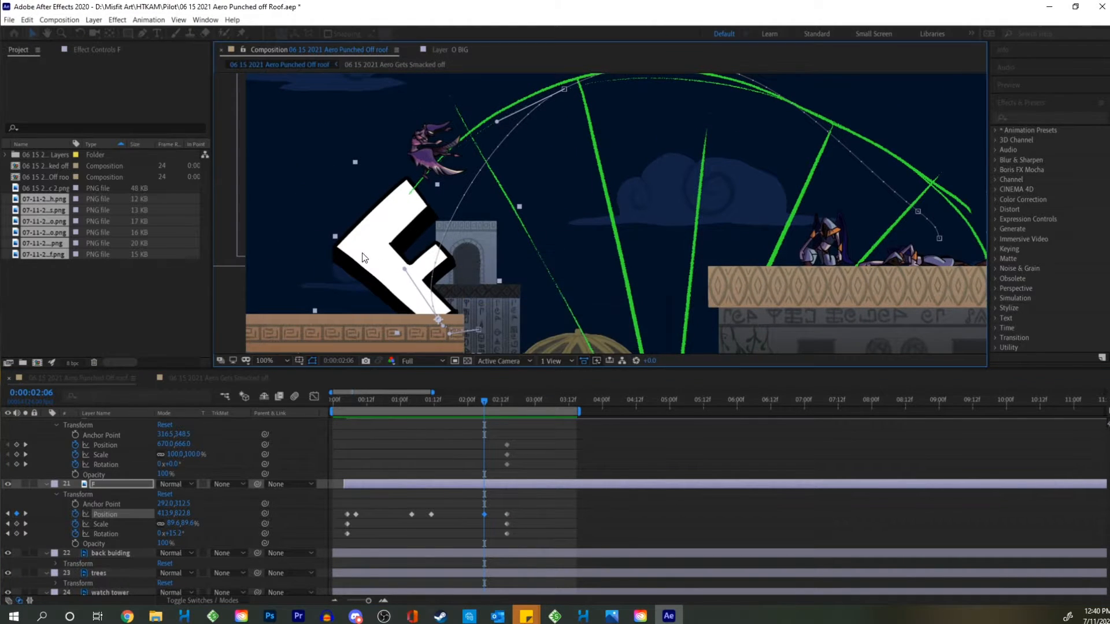
{"action": "left_click_drag", "start_coordinate": [364, 251], "coordinate": [284, 264]}
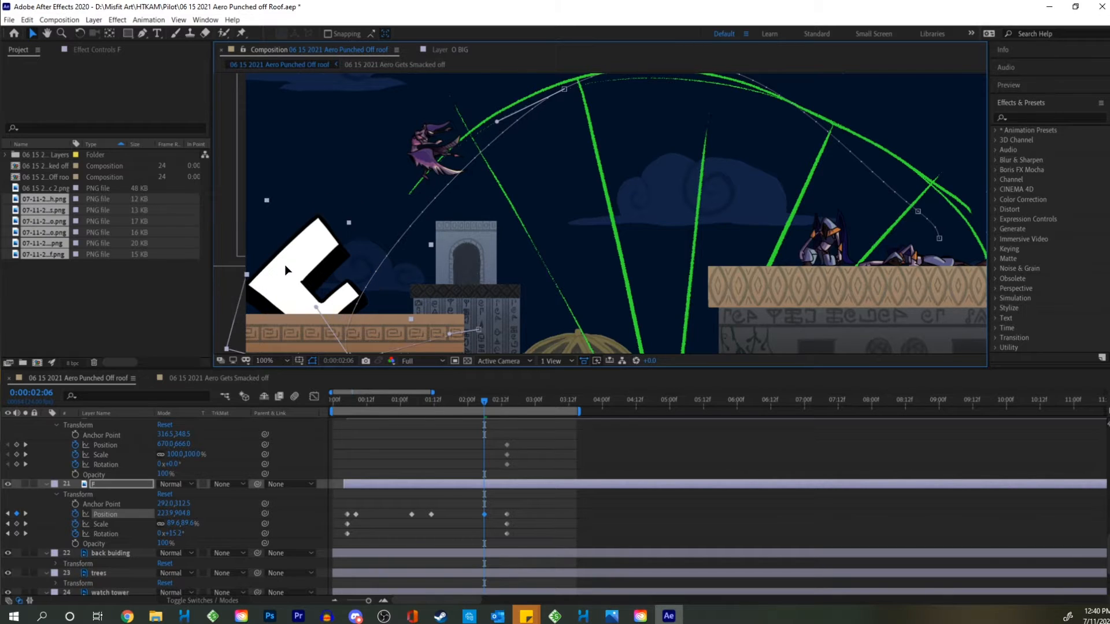
{"action": "scroll", "coordinate": [472, 274], "scroll_direction": "down", "scroll_amount": 3}
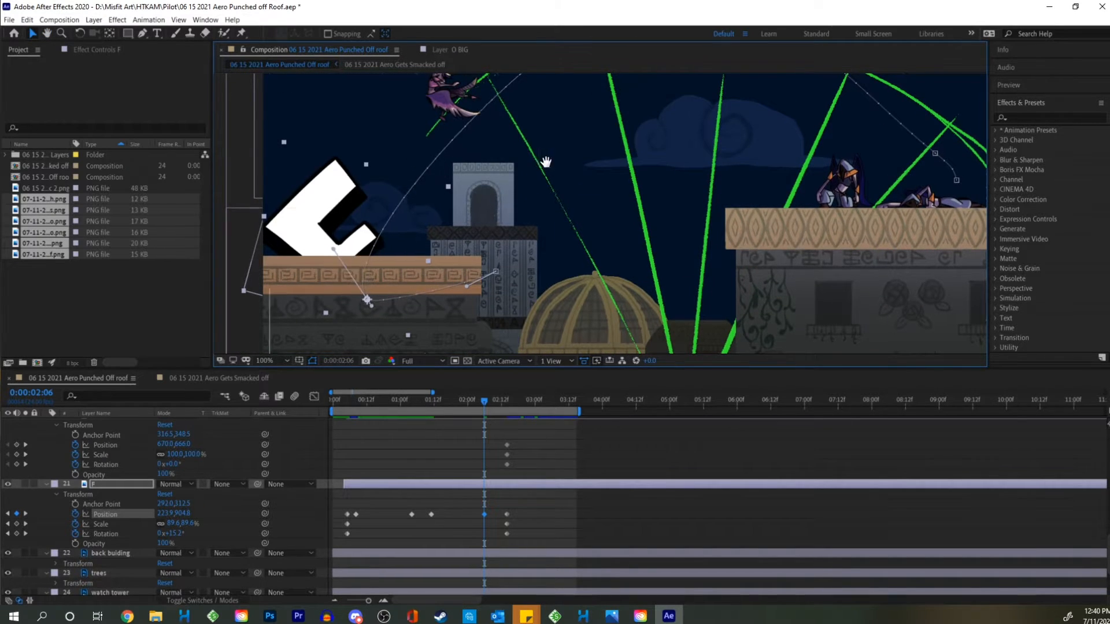
Add a position keyframe at 0:00:01:17 by raising the F to about 540.1, 428.4, and preview the flight.
{"action": "left_click_drag", "start_coordinate": [483, 400], "coordinate": [441, 407]}
{"action": "key", "text": "Page_Down"}
{"action": "key", "text": "Page_Down"}
{"action": "left_click_drag", "start_coordinate": [431, 173], "coordinate": [434, 133]}
{"action": "scroll", "coordinate": [493, 139], "scroll_direction": "down", "scroll_amount": 4}
{"action": "key", "text": "space"}
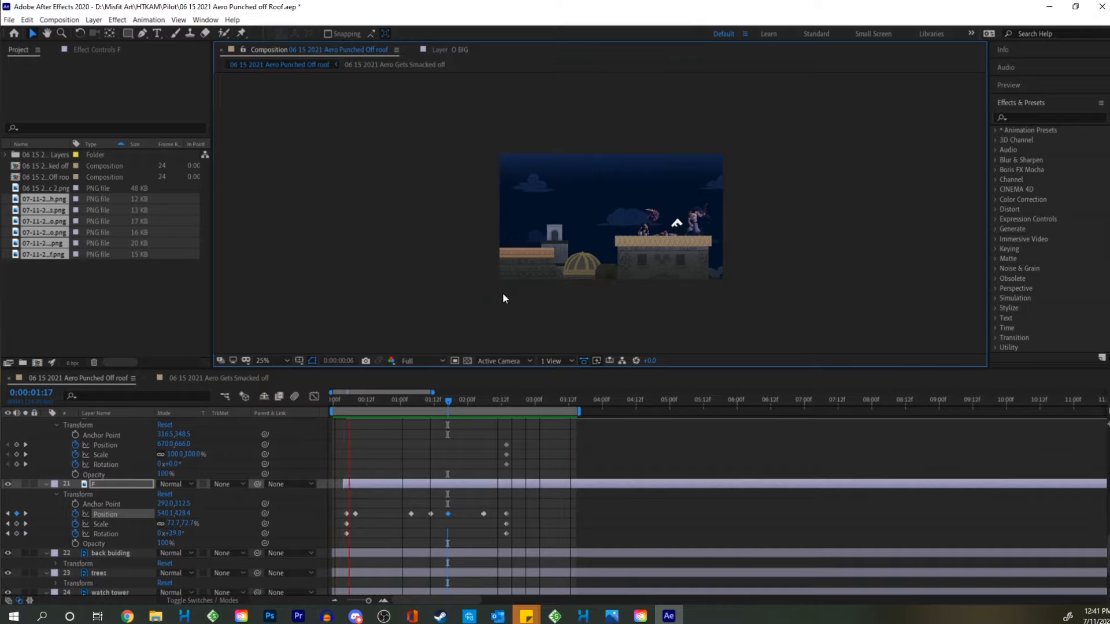
{"action": "key", "text": "space"}
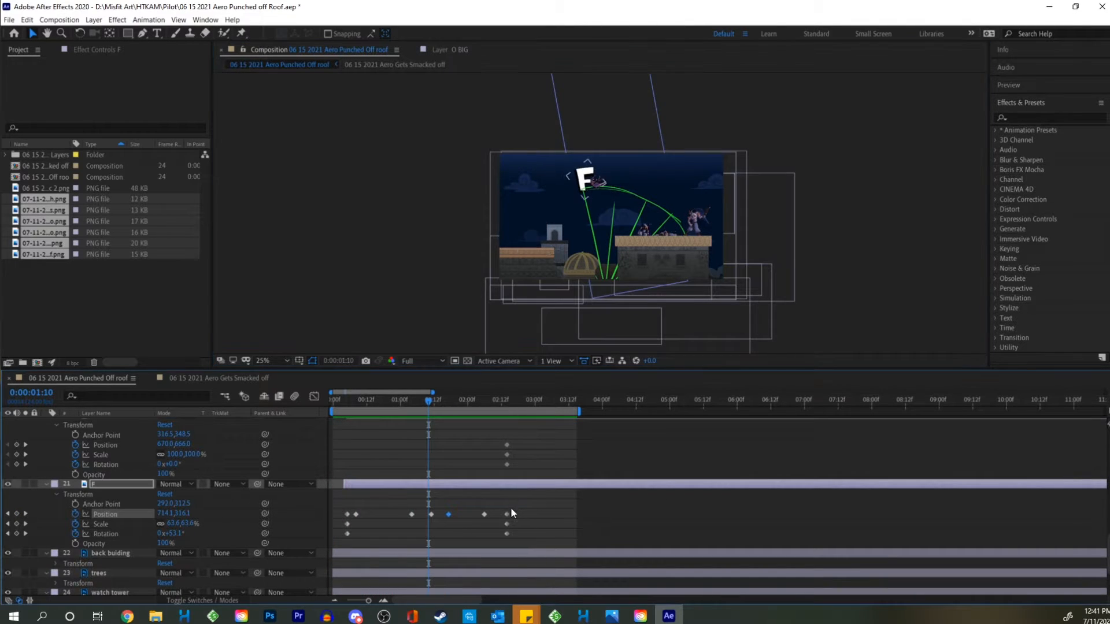
Shift the F's final position, scale and rotation keyframes earlier to about 0:00:02:12, and preview the landing.
{"action": "left_click_drag", "start_coordinate": [511, 508], "coordinate": [500, 535]}
{"action": "key", "text": "space"}
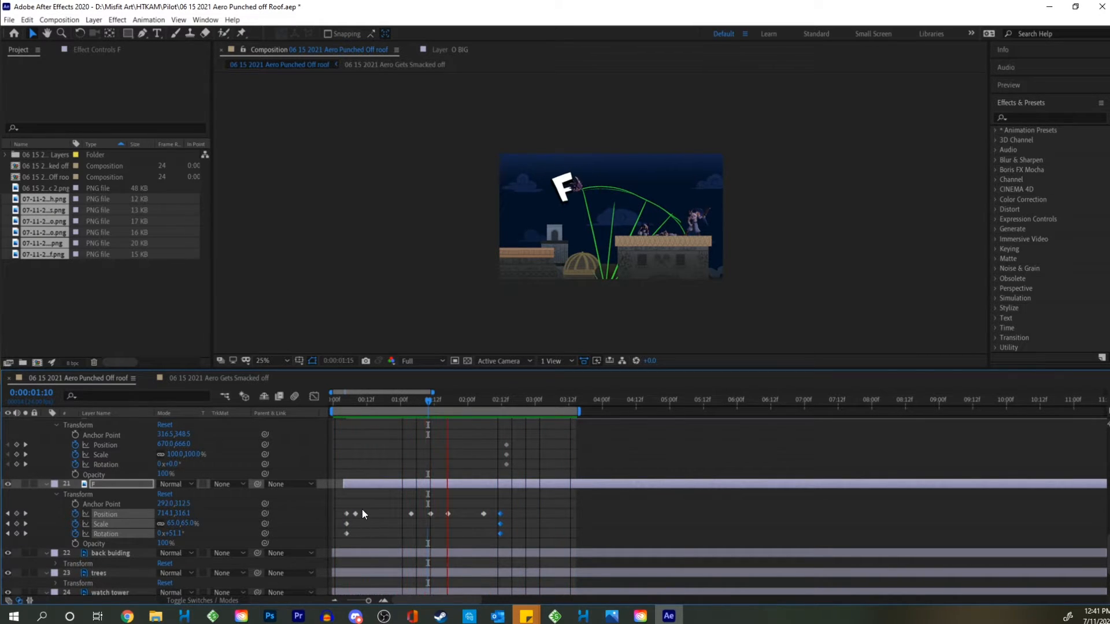
{"action": "key", "text": "space"}
Delete the F's second position keyframe, just before 0:00:00:09, and preview the flight from the first frame.
{"action": "left_click_drag", "start_coordinate": [371, 404], "coordinate": [358, 406]}
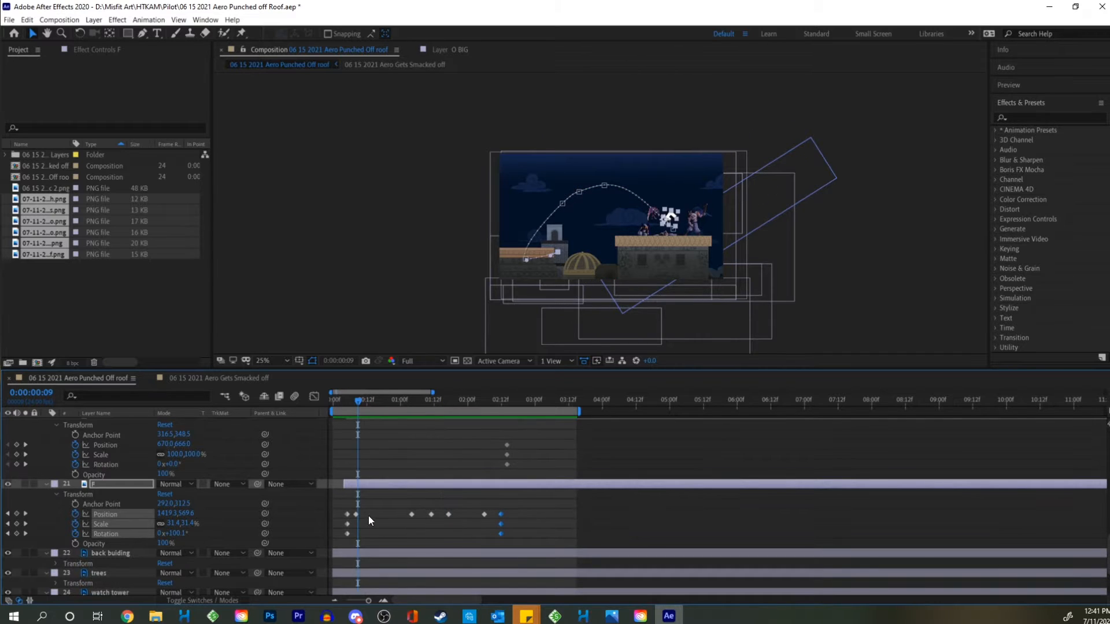
{"action": "left_click_drag", "start_coordinate": [368, 509], "coordinate": [355, 519]}
{"action": "key", "text": "Delete"}
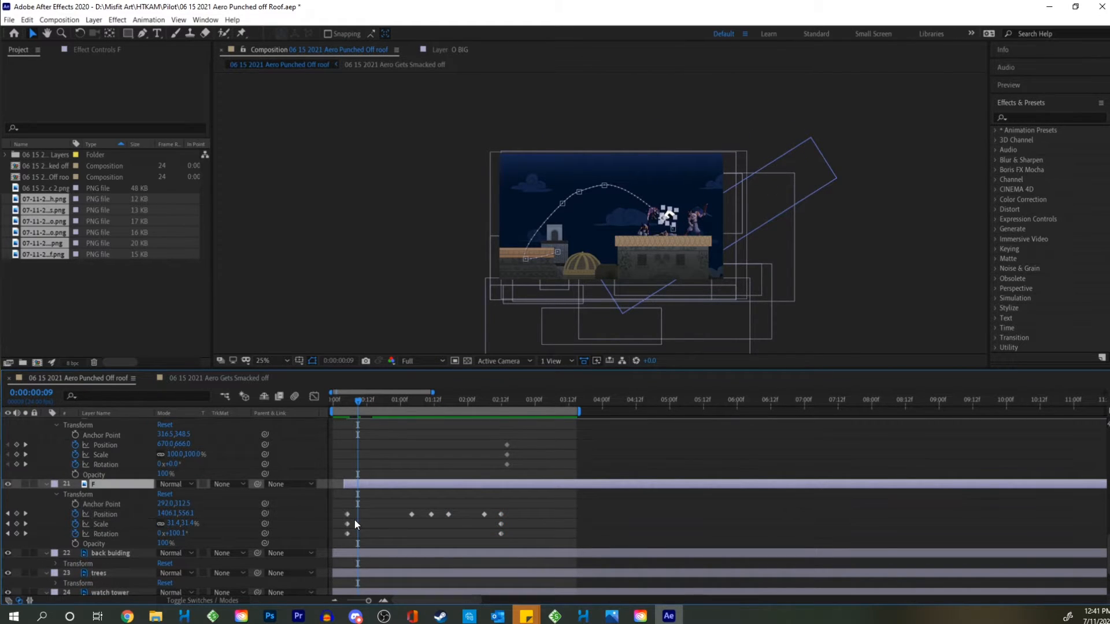
{"action": "left_click_drag", "start_coordinate": [363, 400], "coordinate": [338, 404]}
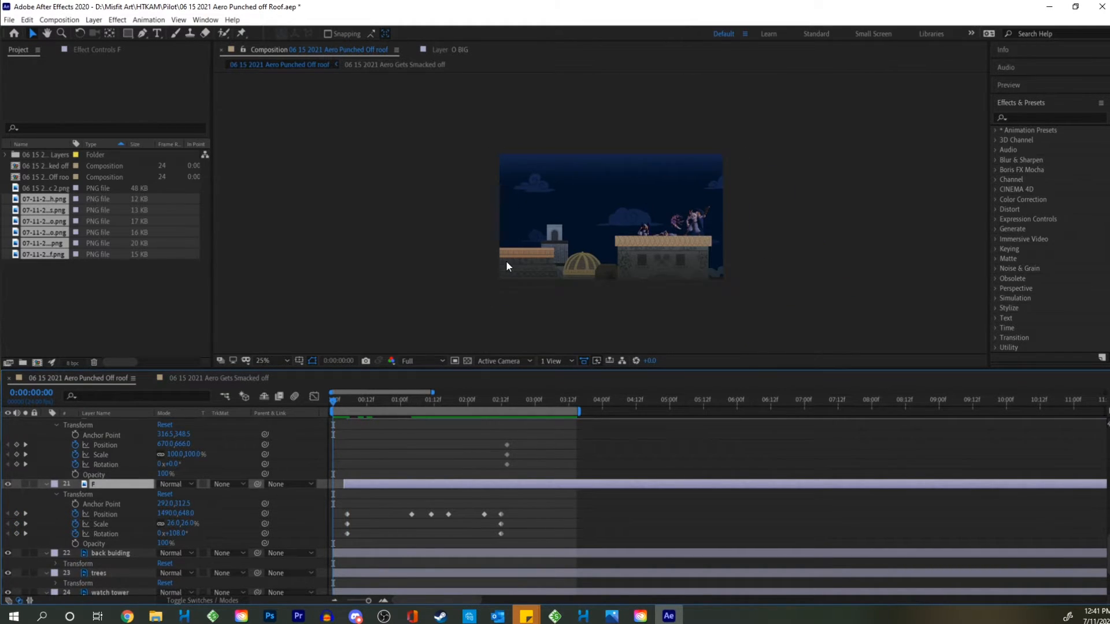
{"action": "key", "text": "space"}
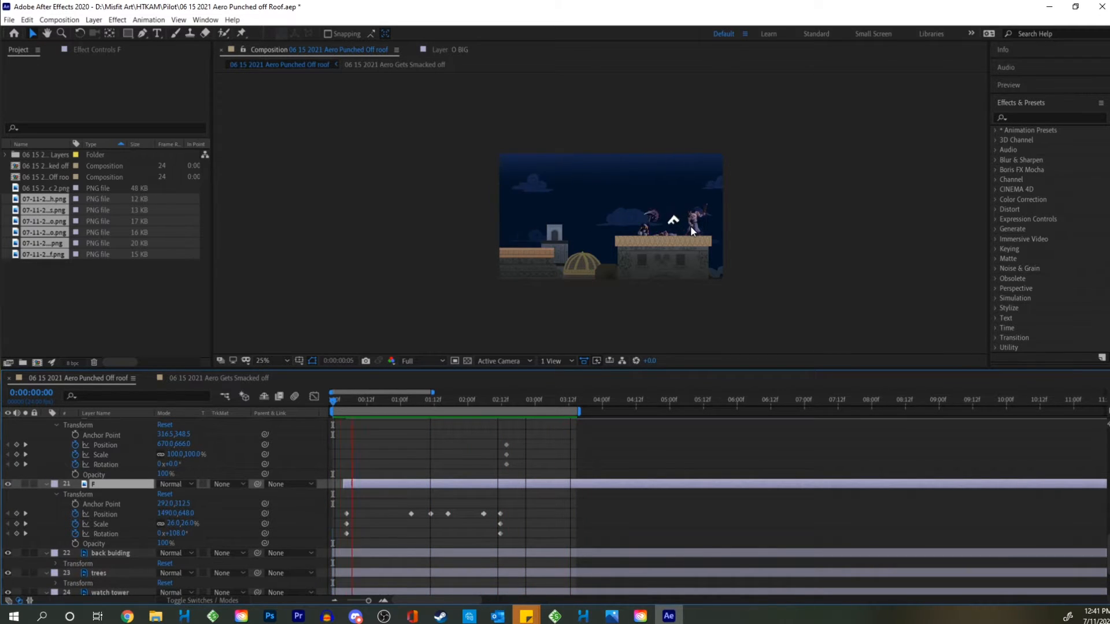
Add a position keyframe at 0:00:00:20 by moving the F up and back along its arc over the thrown character, and preview the flight.
{"action": "left_click", "coordinate": [351, 402]}
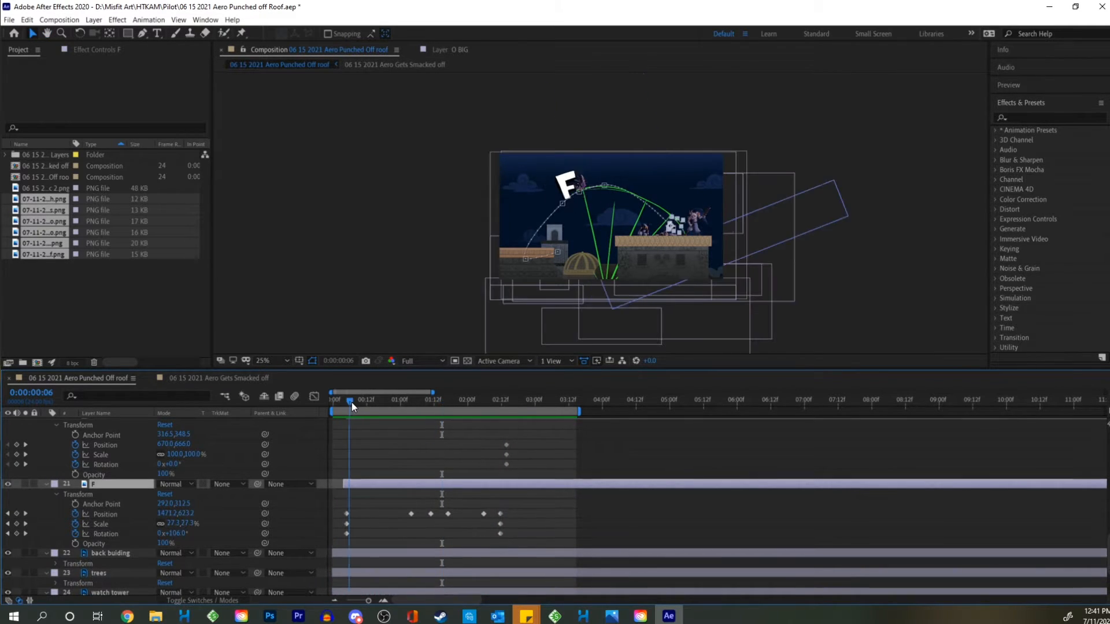
{"action": "left_click_drag", "start_coordinate": [352, 403], "coordinate": [397, 403]}
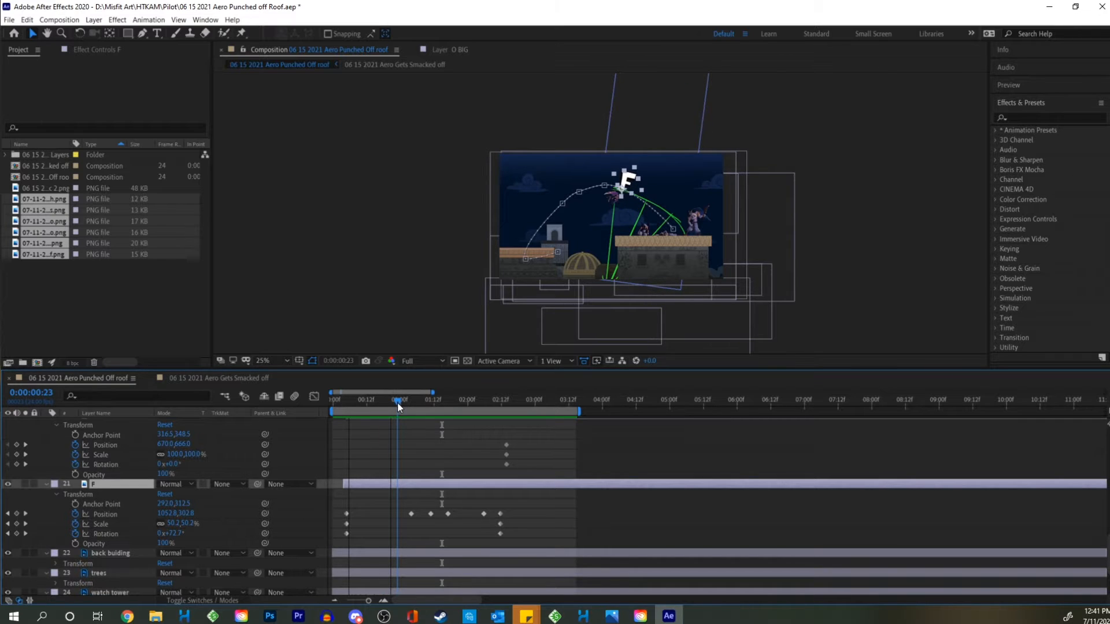
{"action": "key", "text": "slash"}
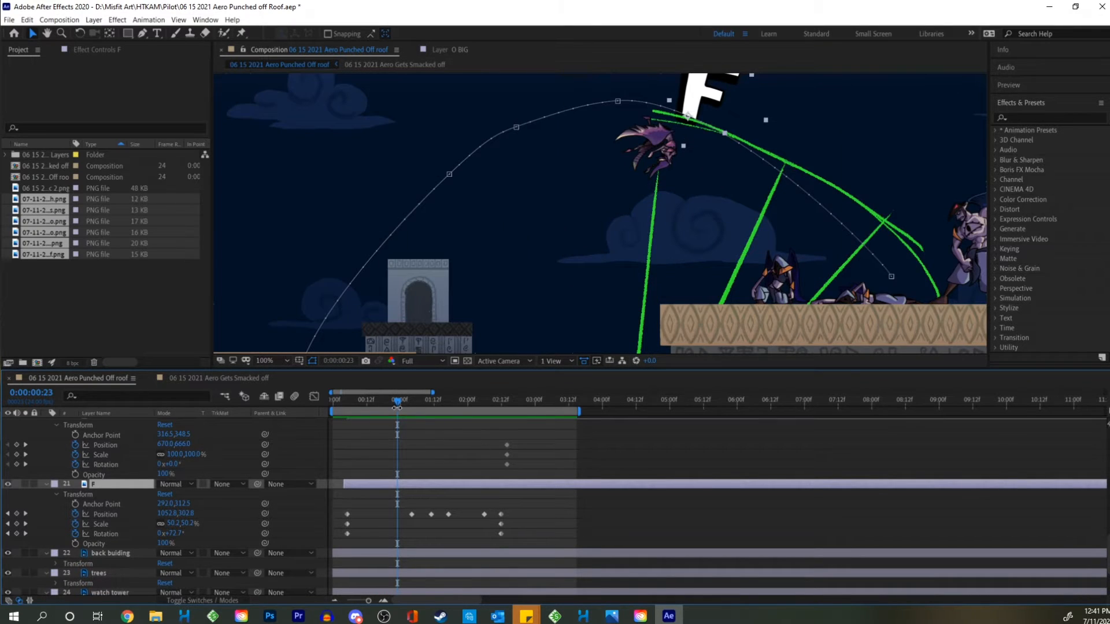
{"action": "left_click_drag", "start_coordinate": [396, 404], "coordinate": [388, 407]}
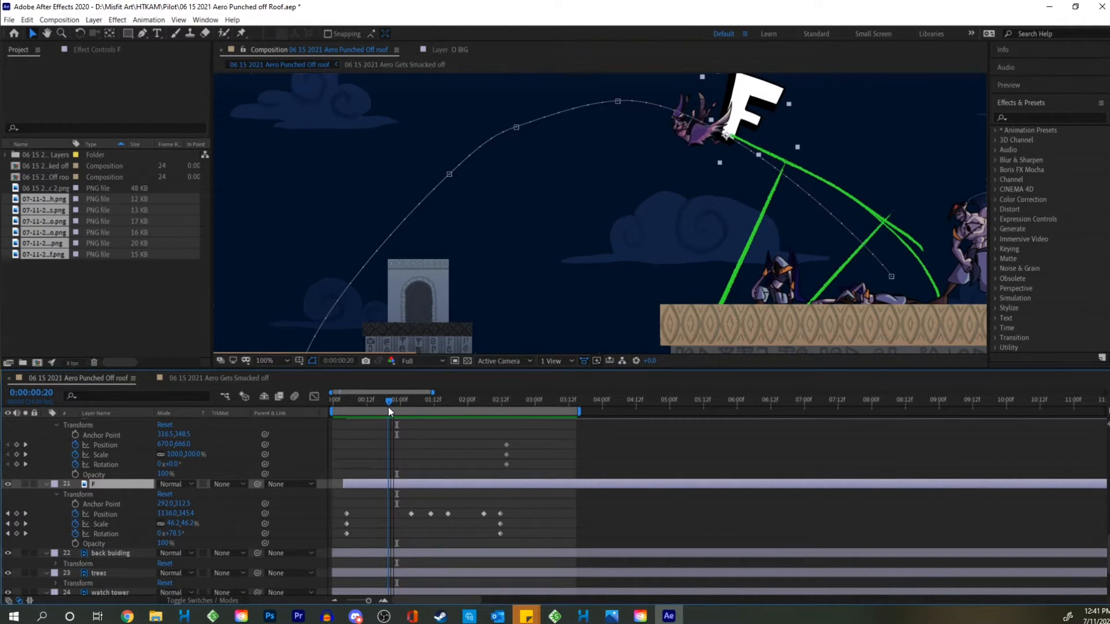
{"action": "left_click_drag", "start_coordinate": [748, 96], "coordinate": [719, 87]}
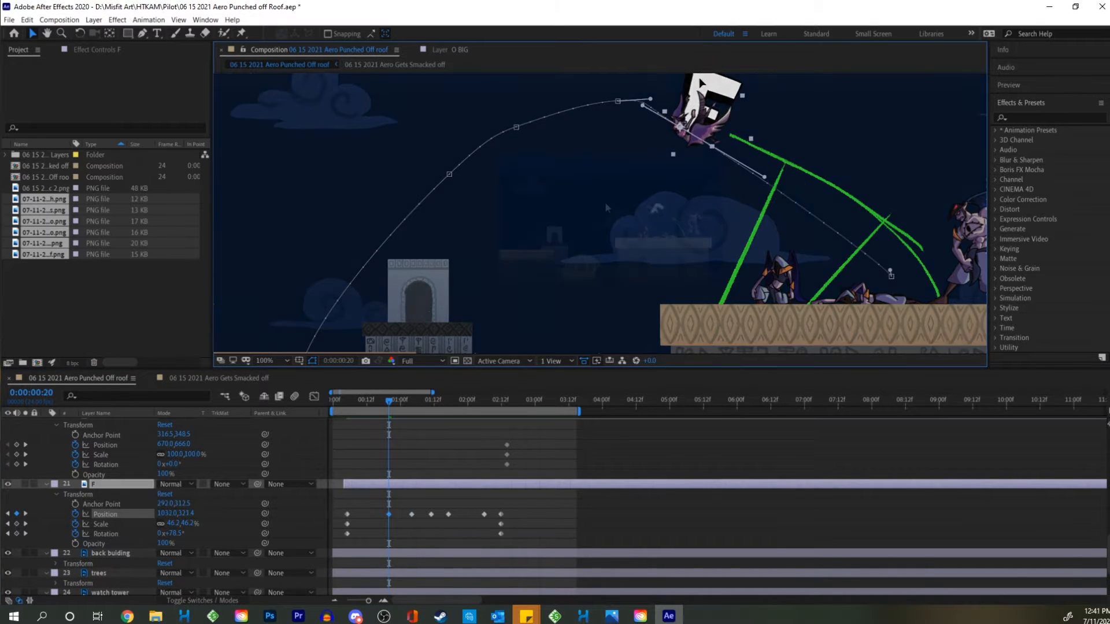
{"action": "key", "text": "shift+slash"}
{"action": "key", "text": "space"}
{"action": "key", "text": "space"}
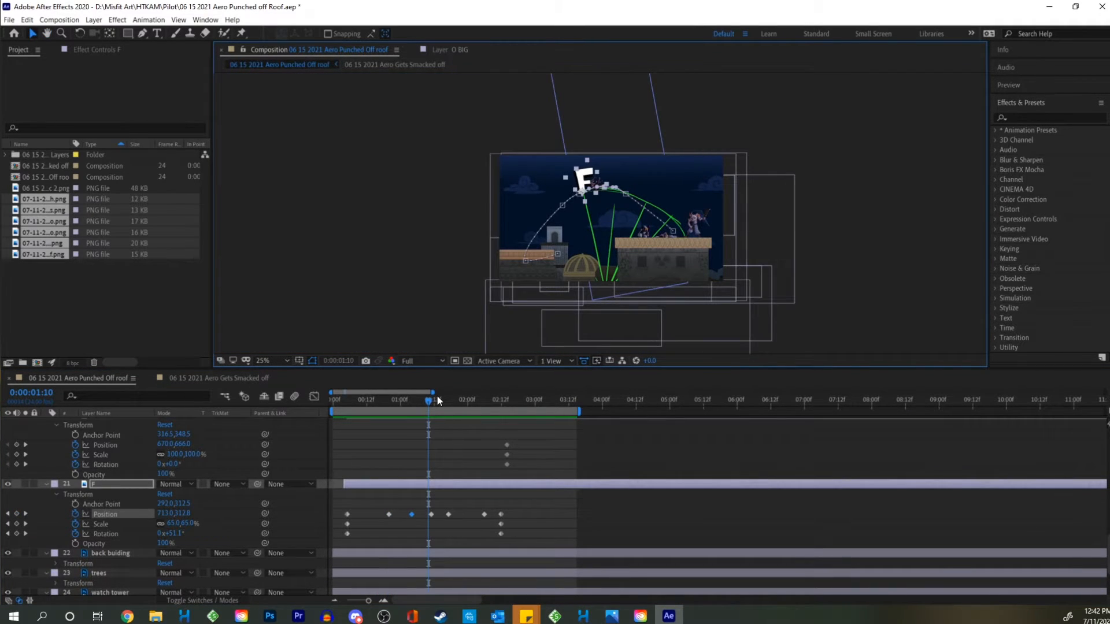
Retime the F's mid-flight position keyframes, moving the second to about 0:00:00:23 and the third to about 0:00:01:05, and preview the flight.
{"action": "left_click_drag", "start_coordinate": [446, 401], "coordinate": [455, 401]}
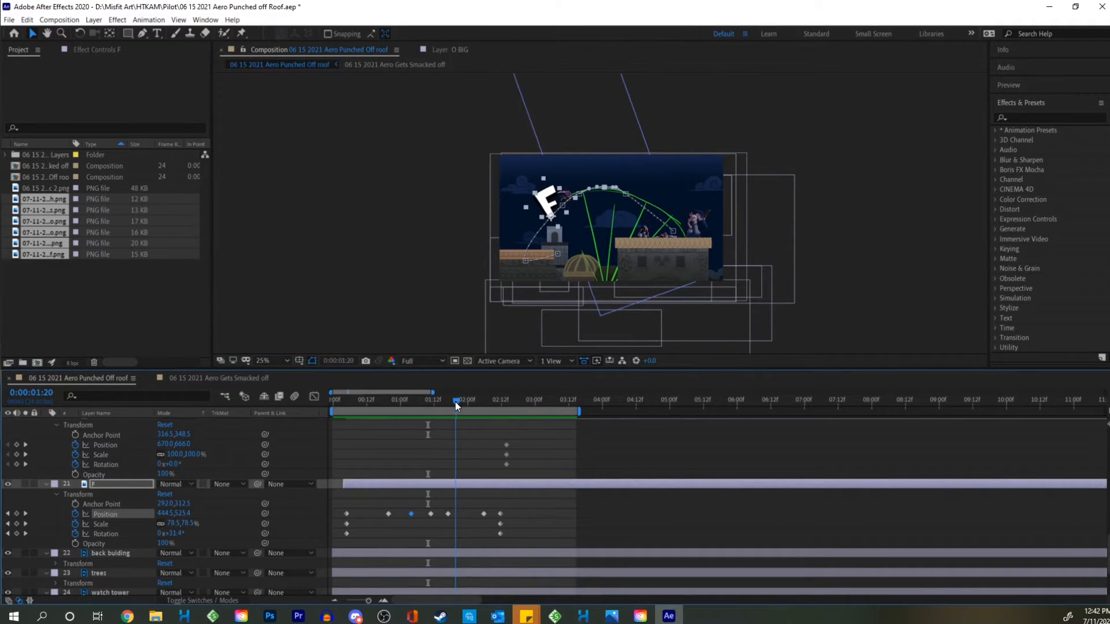
{"action": "left_click_drag", "start_coordinate": [447, 514], "coordinate": [428, 524]}
{"action": "left_click", "coordinate": [442, 519]}
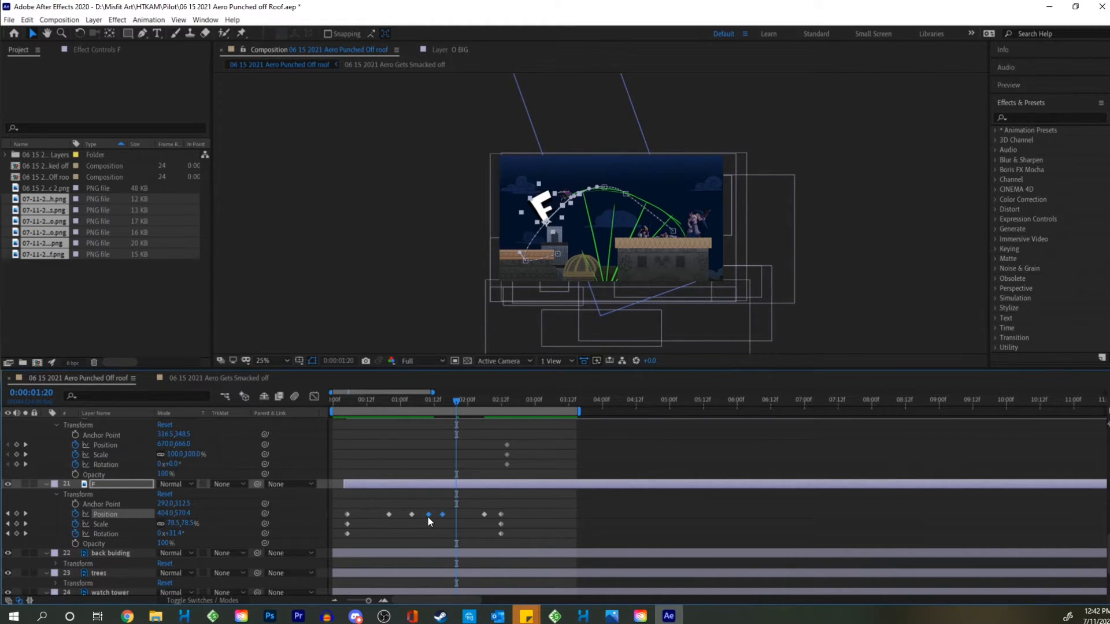
{"action": "left_click_drag", "start_coordinate": [389, 515], "coordinate": [414, 513]}
{"action": "key", "text": "space"}
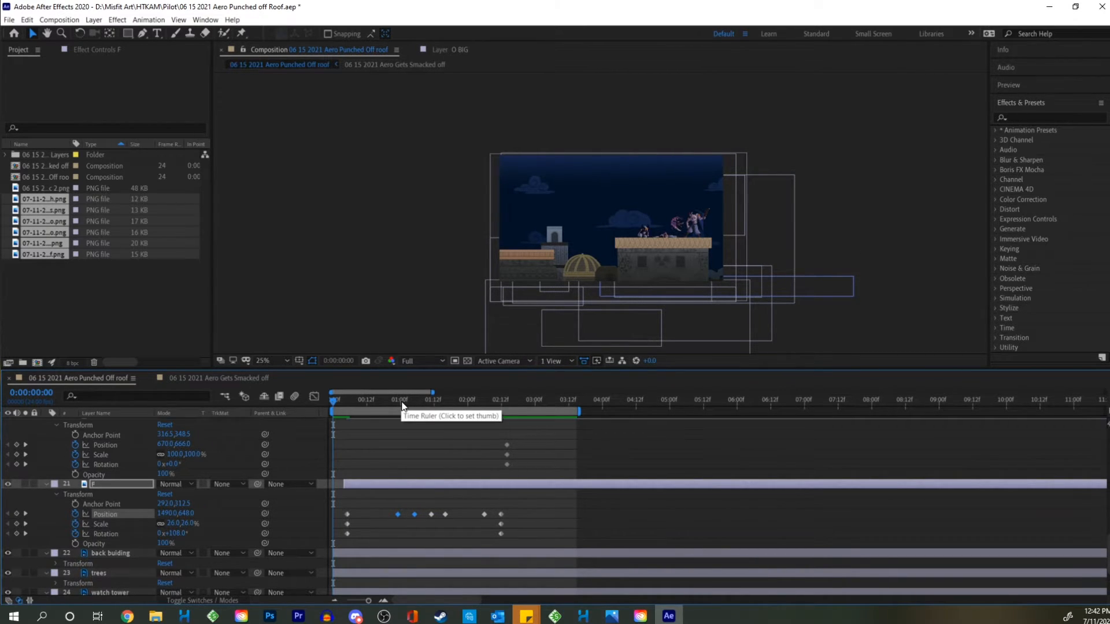
{"action": "key", "text": "space"}
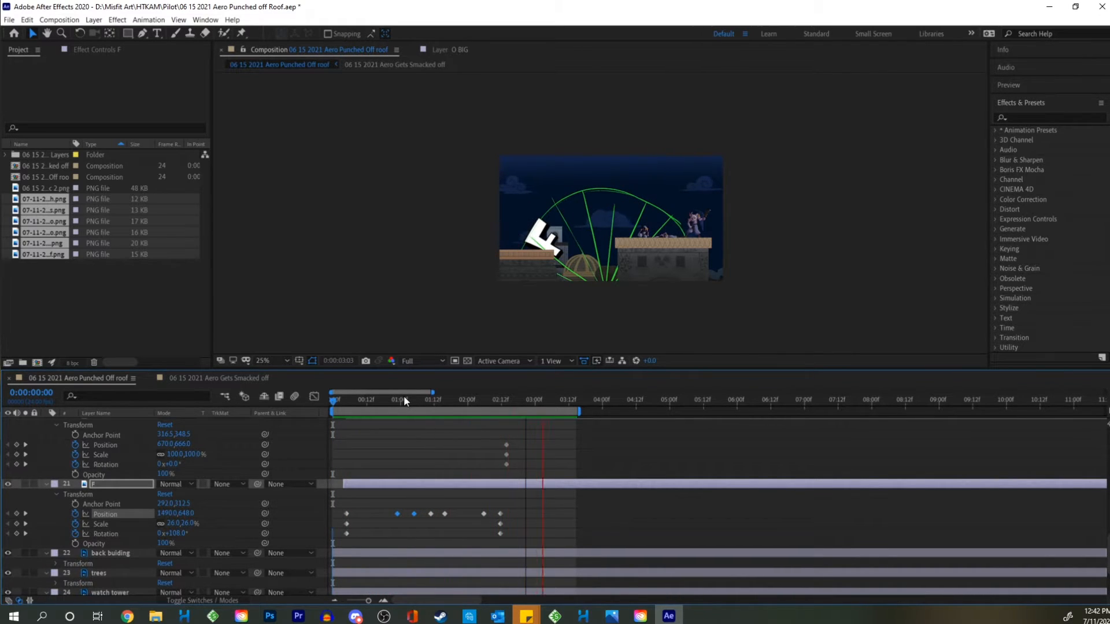
{"action": "key", "text": "space"}
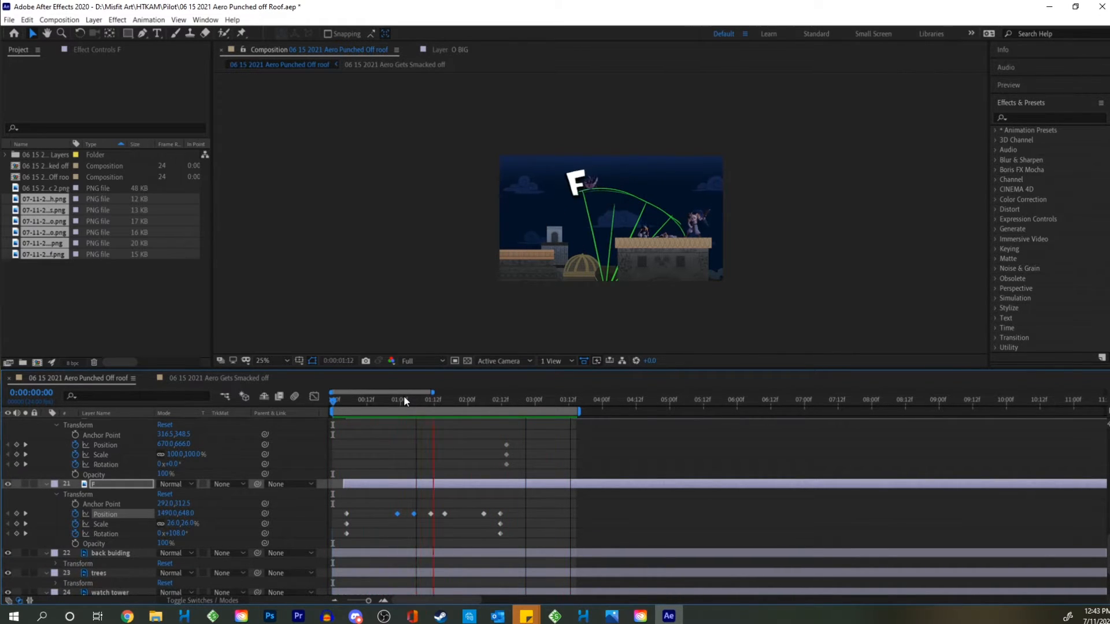
{"action": "key", "text": "space"}
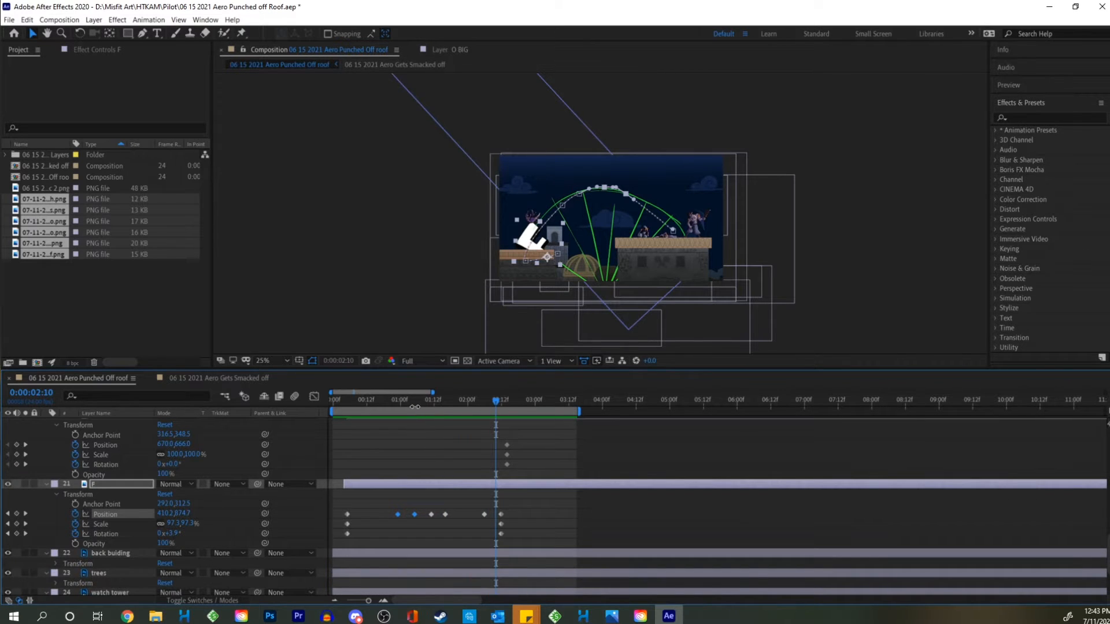
Shift the F layer's start and all its keyframes about three frames earlier, with the first keyframes at 0:00:00:02, and preview the result.
{"action": "left_click_drag", "start_coordinate": [407, 401], "coordinate": [398, 435]}
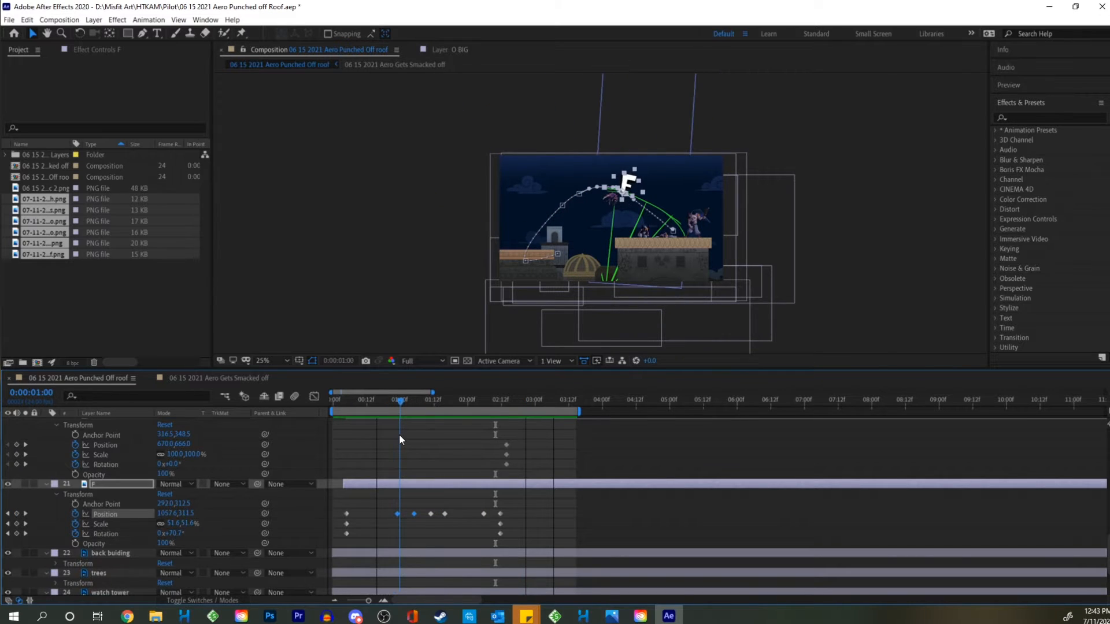
{"action": "left_click", "coordinate": [342, 485]}
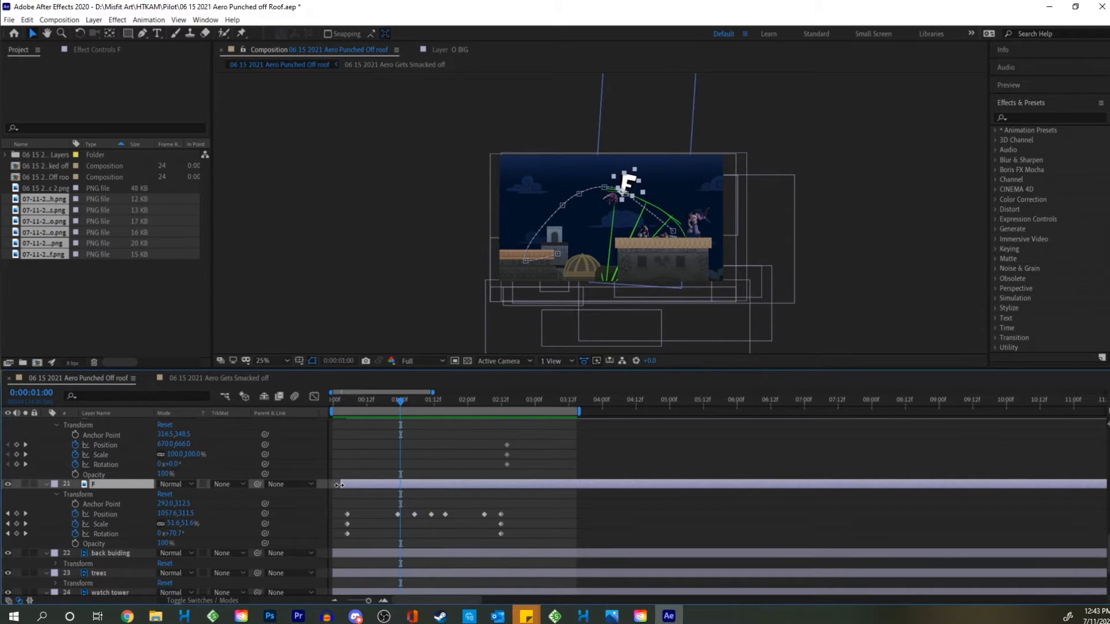
{"action": "left_click_drag", "start_coordinate": [526, 502], "coordinate": [339, 538]}
{"action": "left_click_drag", "start_coordinate": [390, 401], "coordinate": [303, 415]}
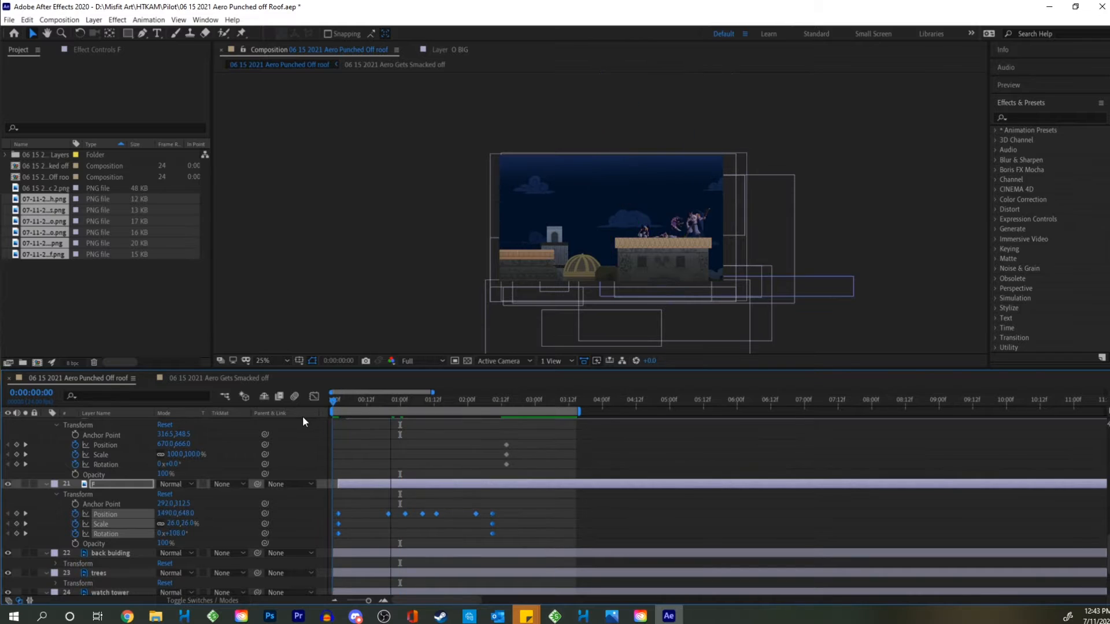
{"action": "key", "text": "space"}
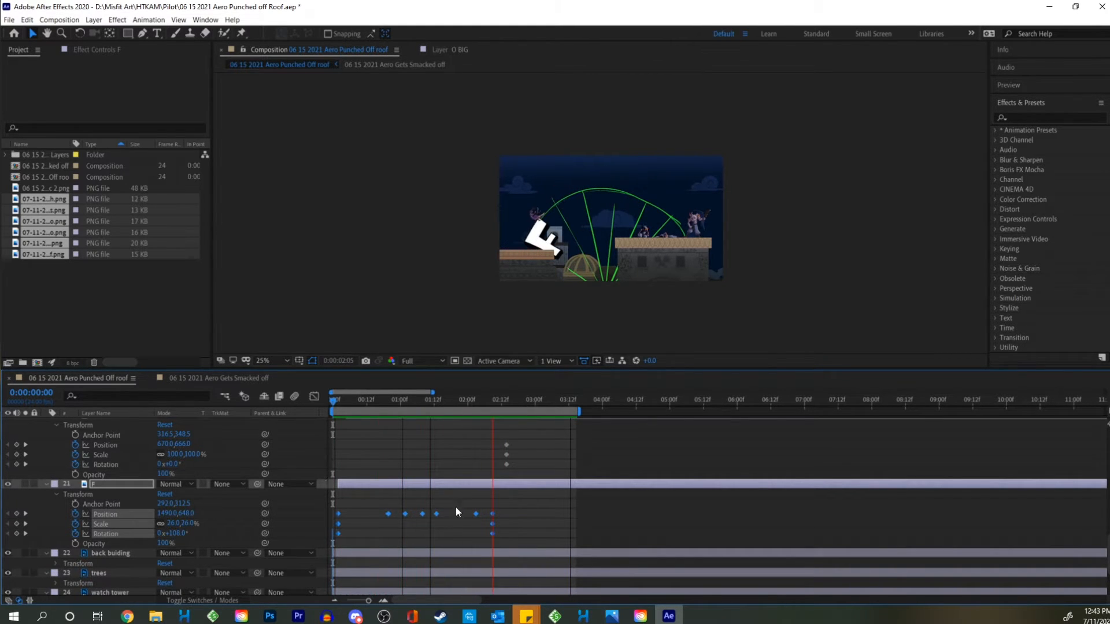
Set the F's rotation at its first keyframe, 0:00:00:02, to 137°.
{"action": "left_click_drag", "start_coordinate": [486, 401], "coordinate": [470, 402]}
{"action": "left_click_drag", "start_coordinate": [488, 411], "coordinate": [386, 434]}
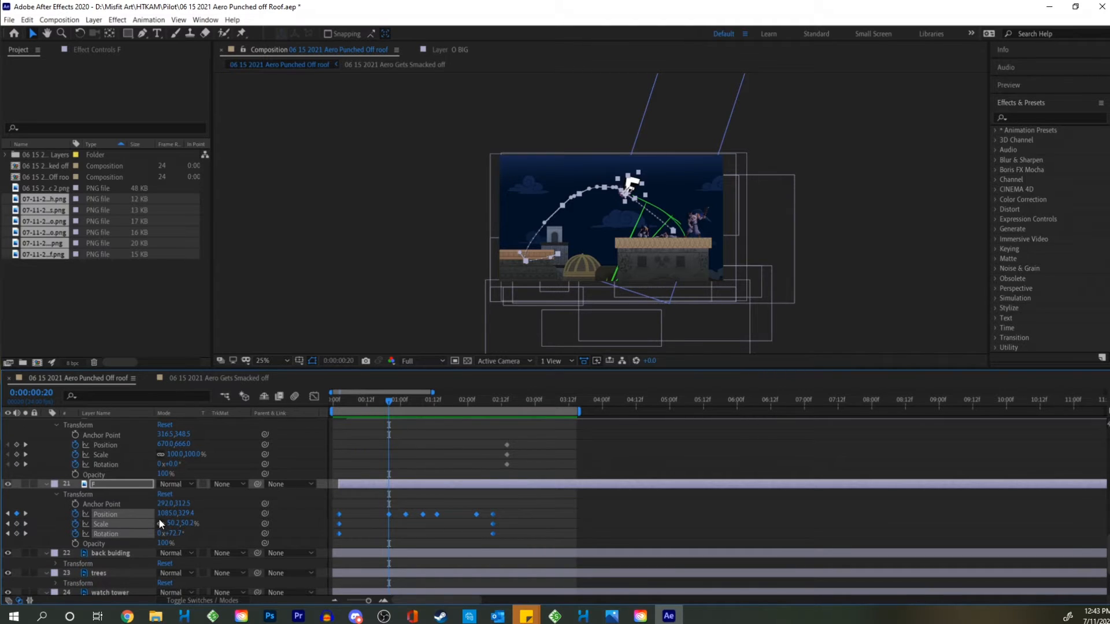
{"action": "left_click_drag", "start_coordinate": [363, 400], "coordinate": [338, 407]}
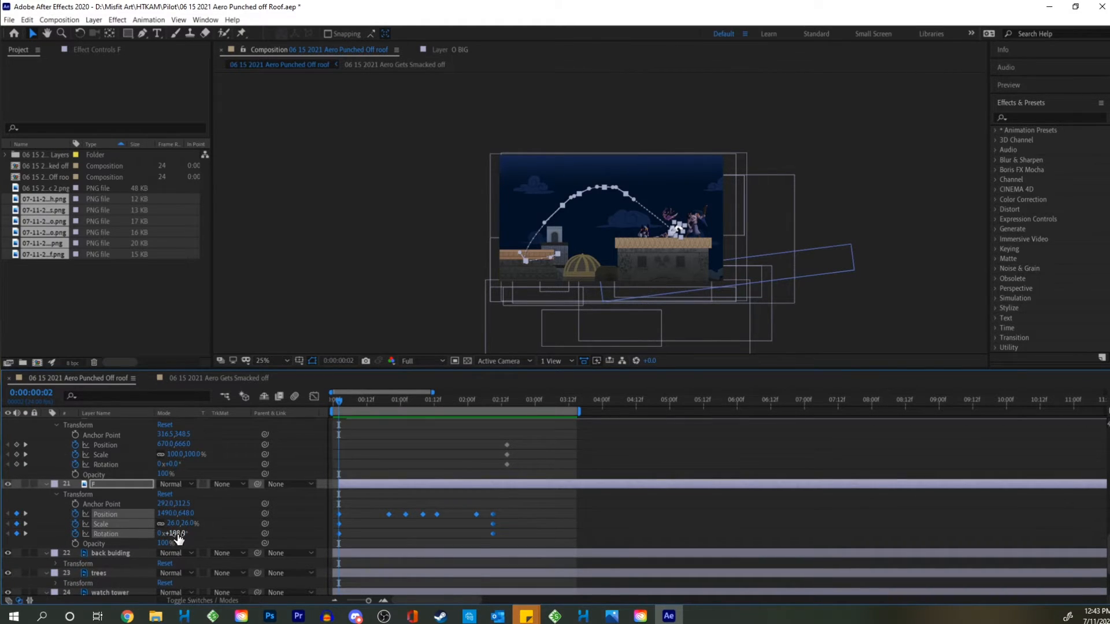
{"action": "left_click_drag", "start_coordinate": [178, 533], "coordinate": [183, 532]}
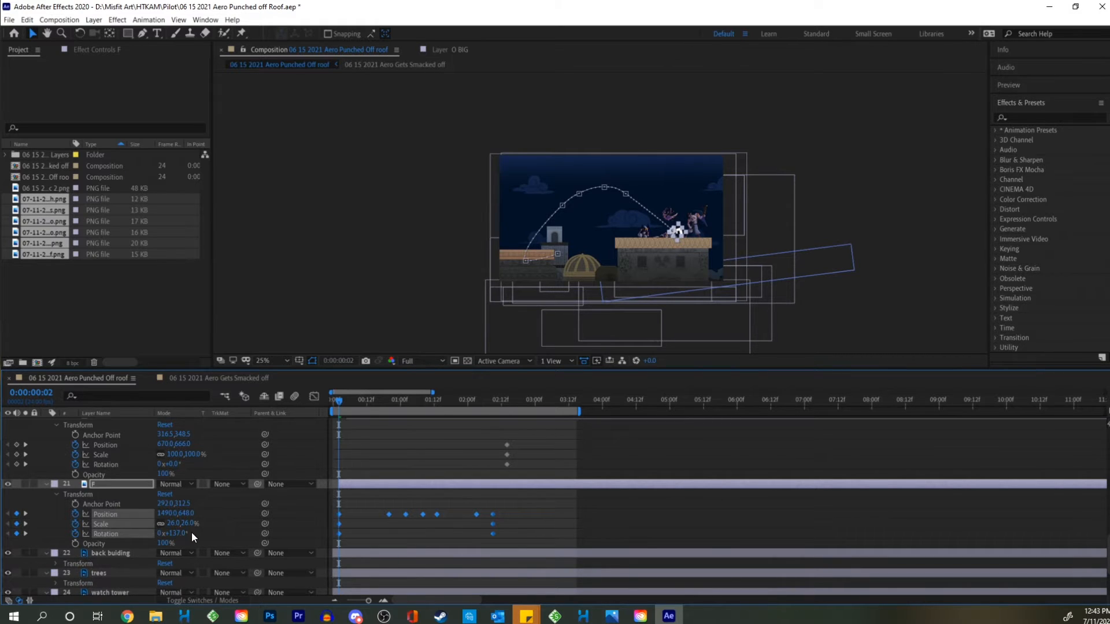
Add F rotation keyframes of 122° at 0:00:01:05 and -12° at 0:00:02:06.
{"action": "left_click_drag", "start_coordinate": [381, 400], "coordinate": [414, 411]}
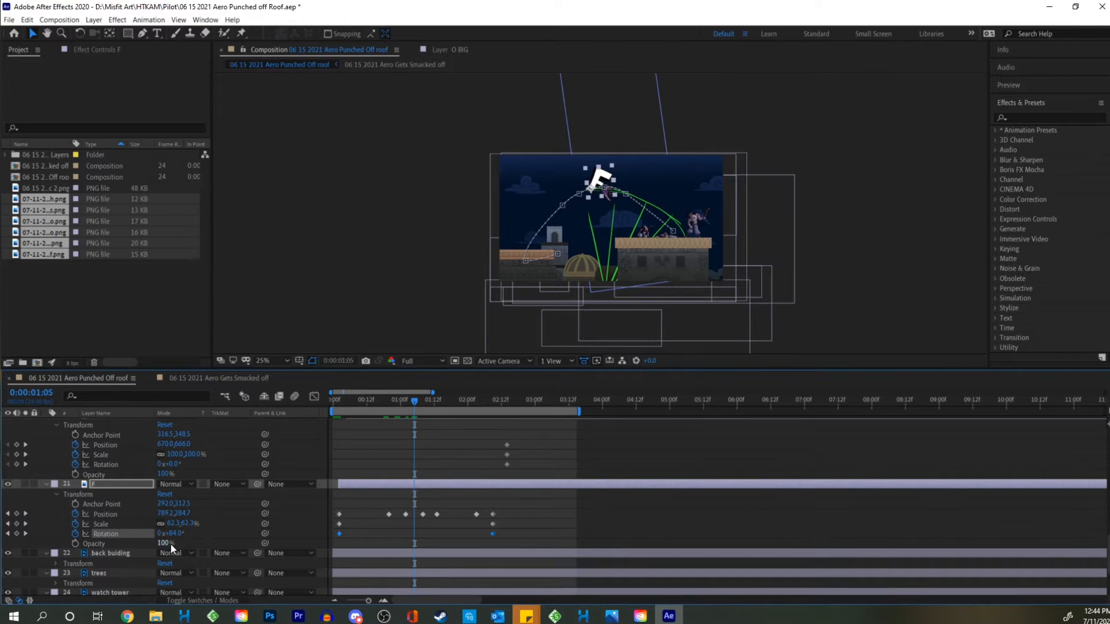
{"action": "left_click_drag", "start_coordinate": [172, 533], "coordinate": [177, 533]}
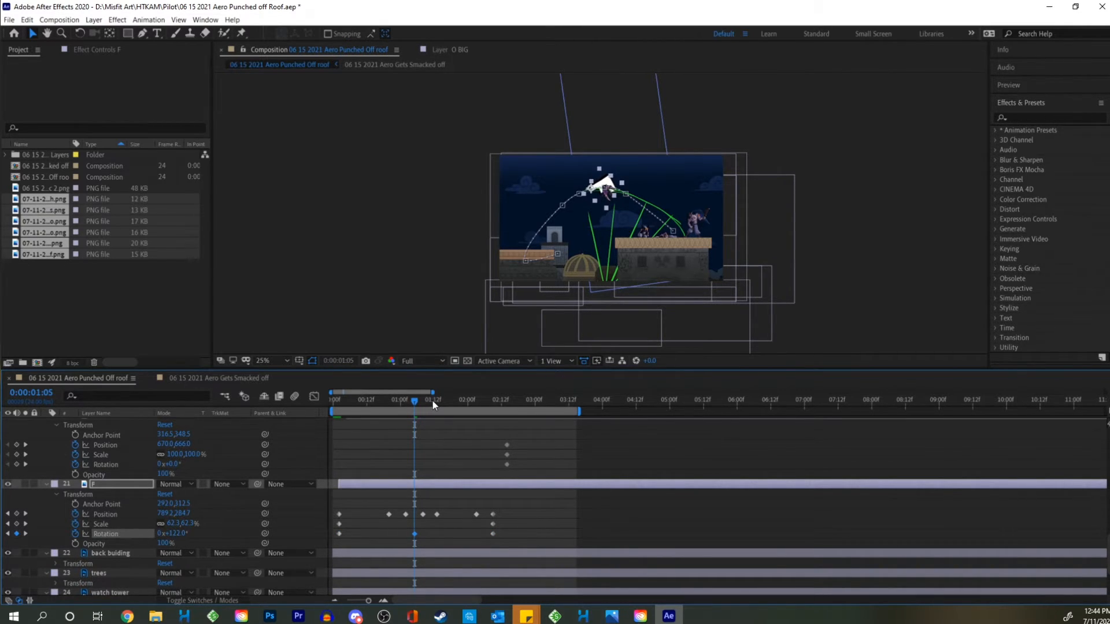
{"action": "left_click_drag", "start_coordinate": [432, 401], "coordinate": [484, 411]}
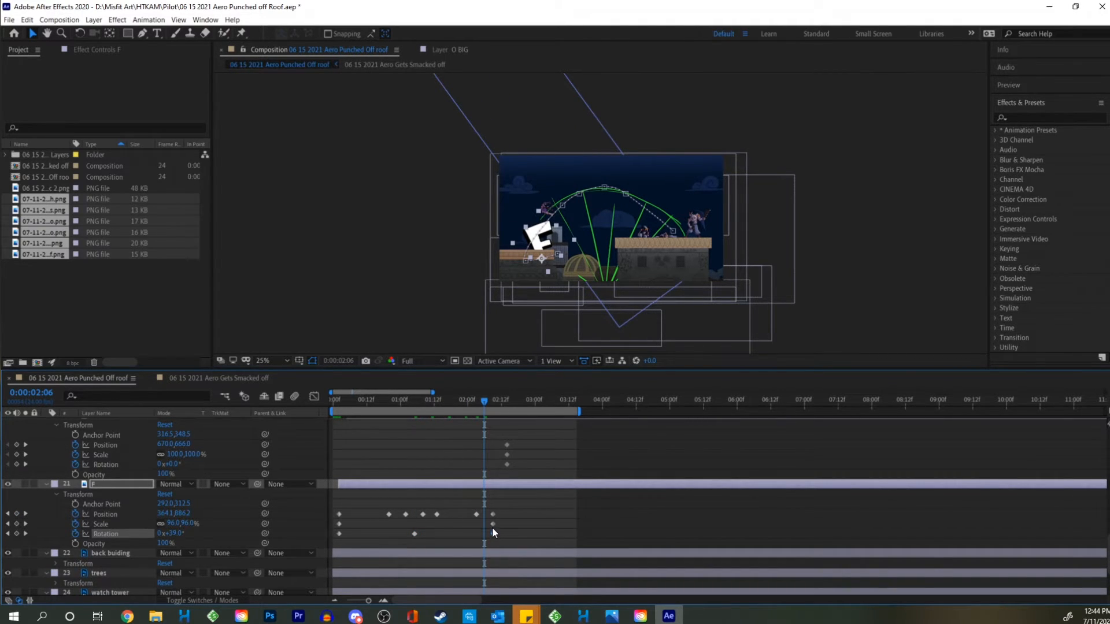
{"action": "key", "text": "ctrl+v"}
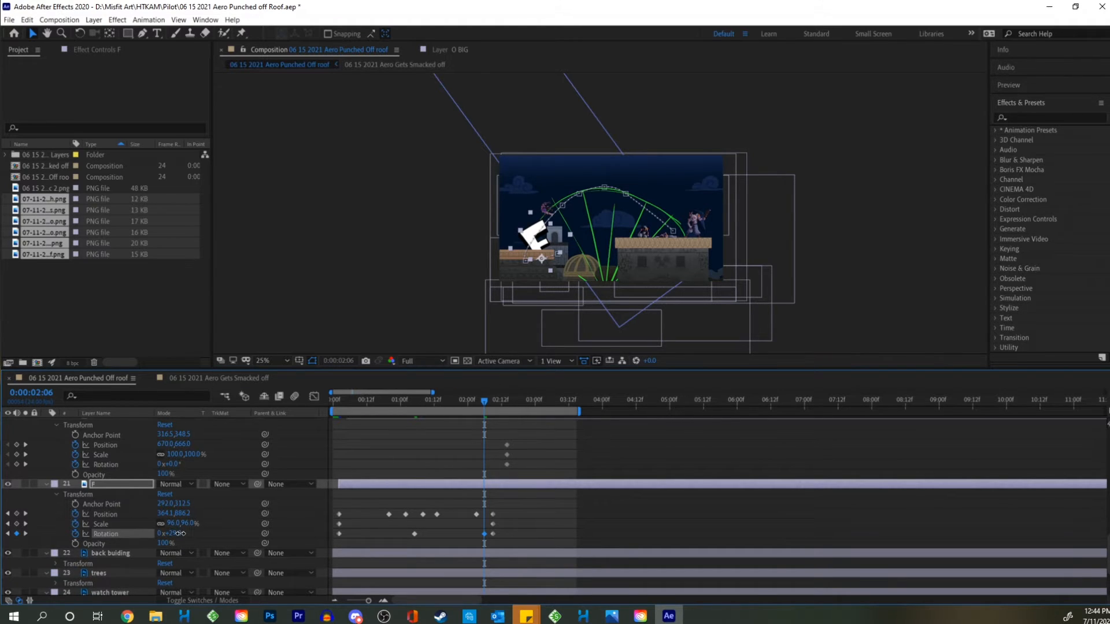
{"action": "left_click_drag", "start_coordinate": [179, 534], "coordinate": [164, 537]}
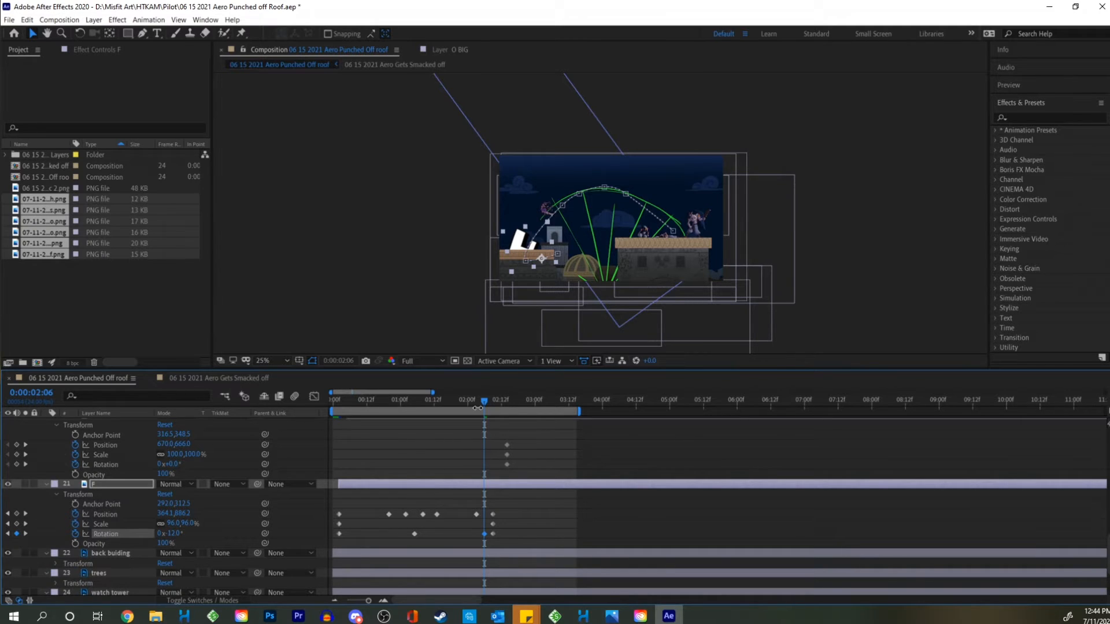
Move the F's last two rotation keyframes a few frames later, add a 67.9° rotation keyframe at 0:00:01:23, and preview the spin.
{"action": "mouse_move", "coordinate": [497, 531]}
{"action": "left_mouse_down"}
{"action": "mouse_move", "coordinate": [475, 542]}
{"action": "mouse_move", "coordinate": [499, 536]}
{"action": "left_mouse_up"}
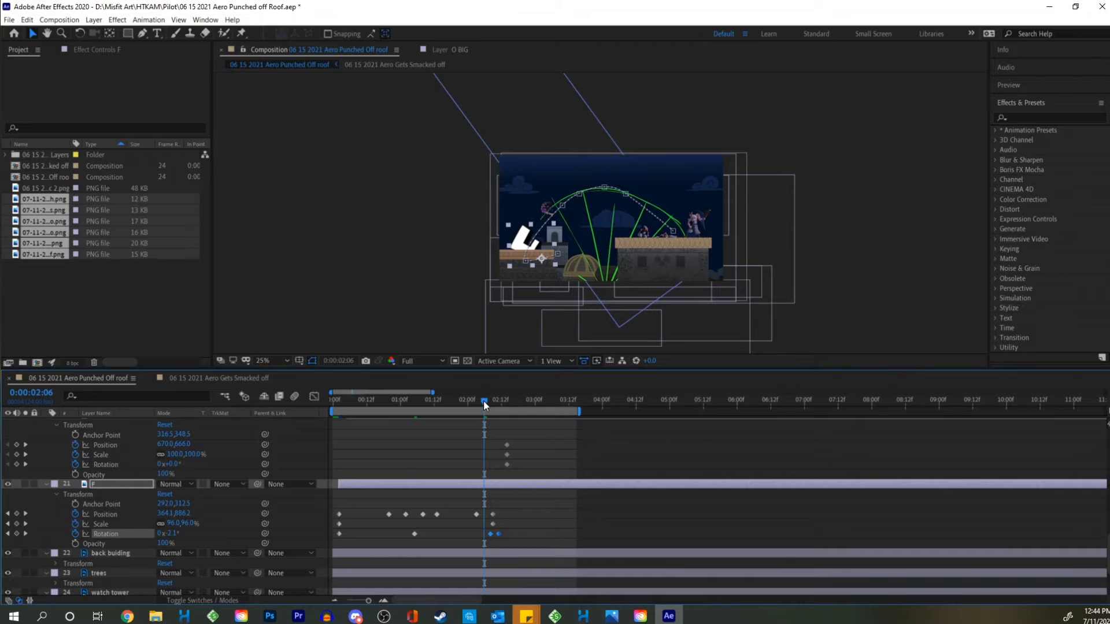
{"action": "key", "text": "Home"}
{"action": "key", "text": "space"}
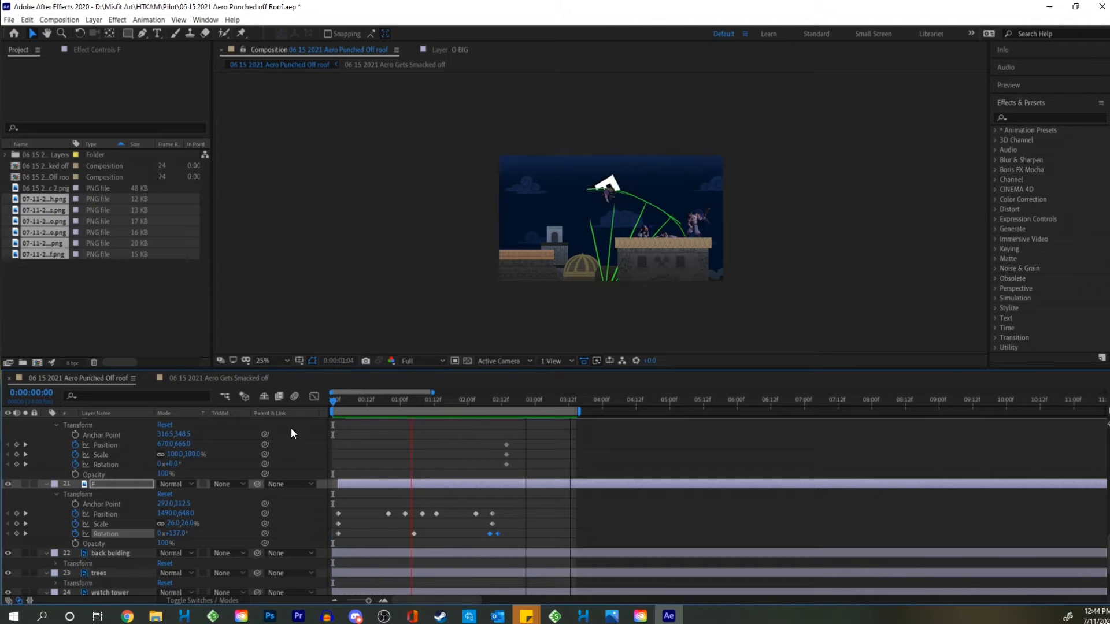
{"action": "key", "text": "space"}
{"action": "scroll", "coordinate": [289, 431], "scroll_direction": "up", "scroll_amount": 2}
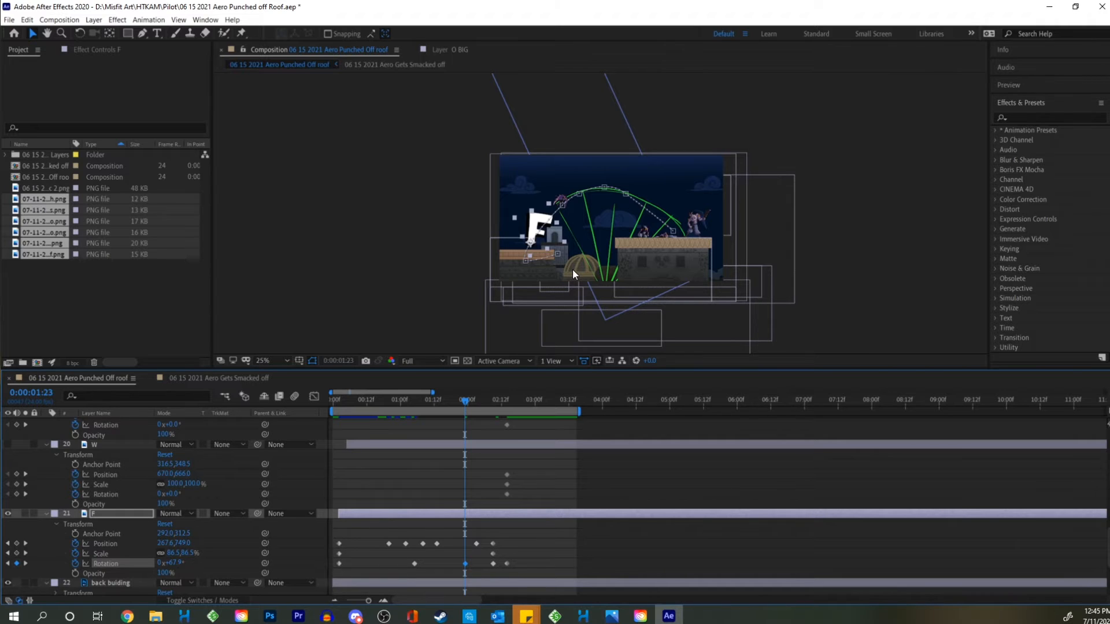
{"action": "key", "text": "space"}
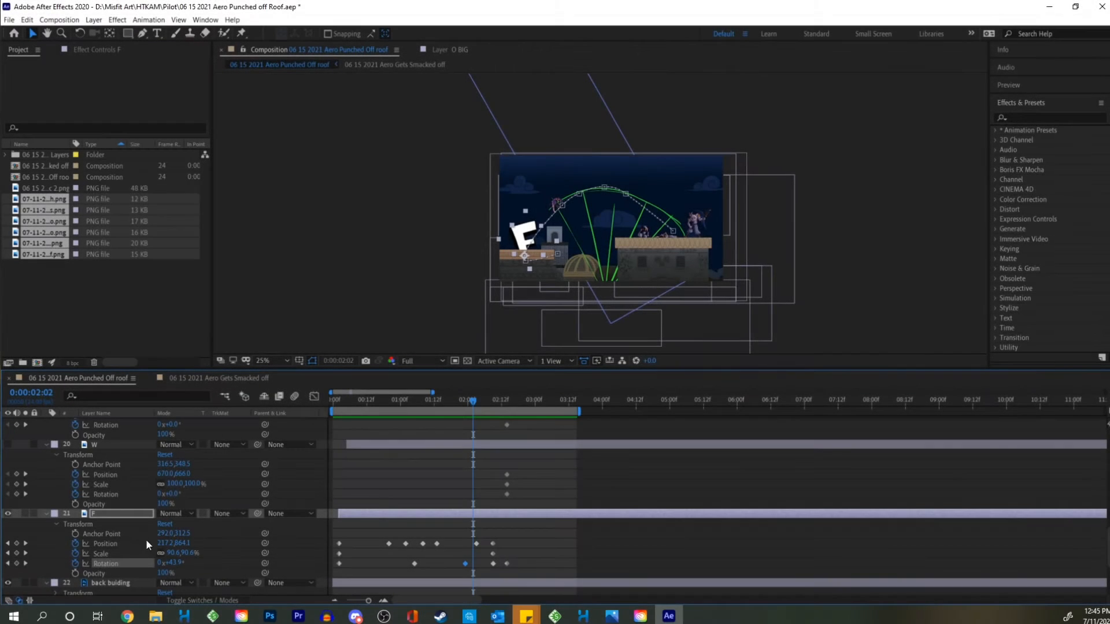
Copy the F's first scale keyframe to 0:00:01:08 and set its scale there to 51%.
{"action": "left_click", "coordinate": [340, 555]}
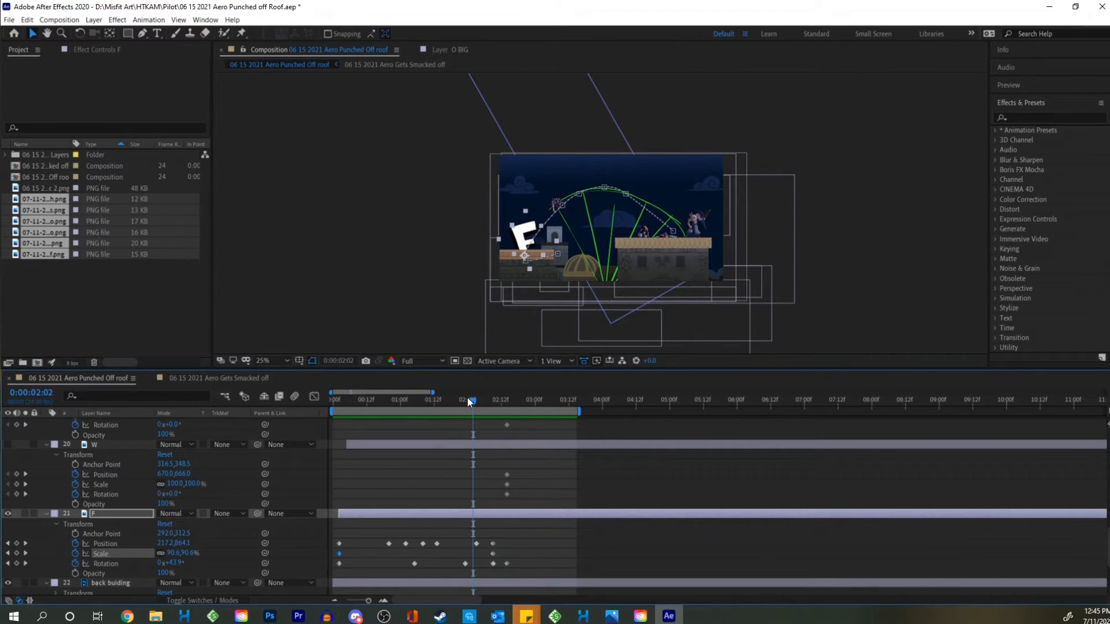
{"action": "left_click_drag", "start_coordinate": [467, 398], "coordinate": [421, 421]}
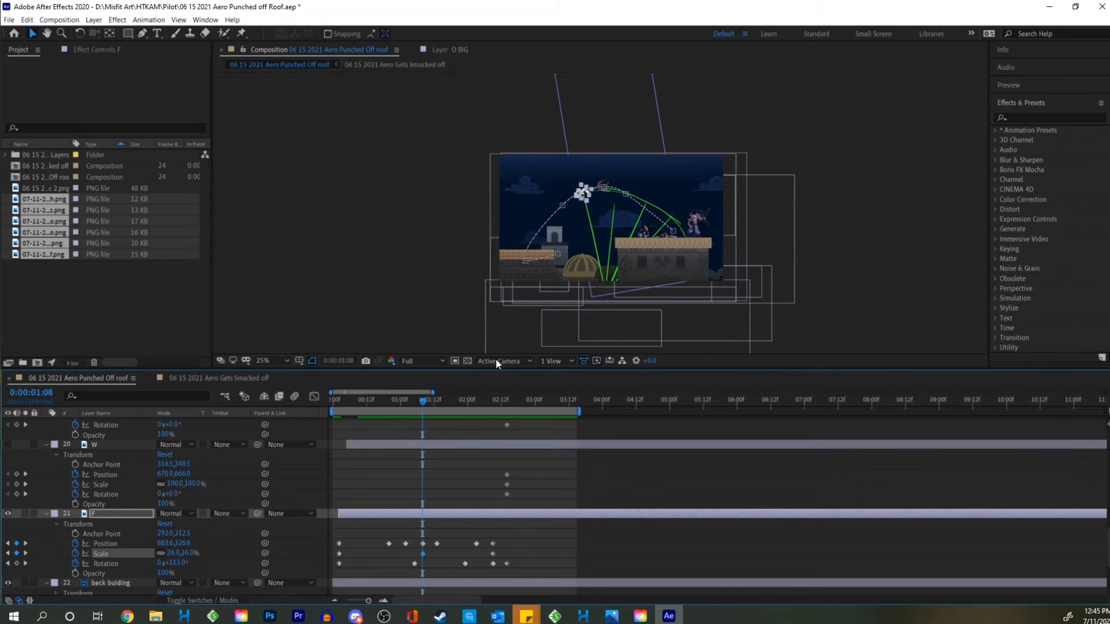
{"action": "key", "text": "period"}
{"action": "key", "text": "period"}
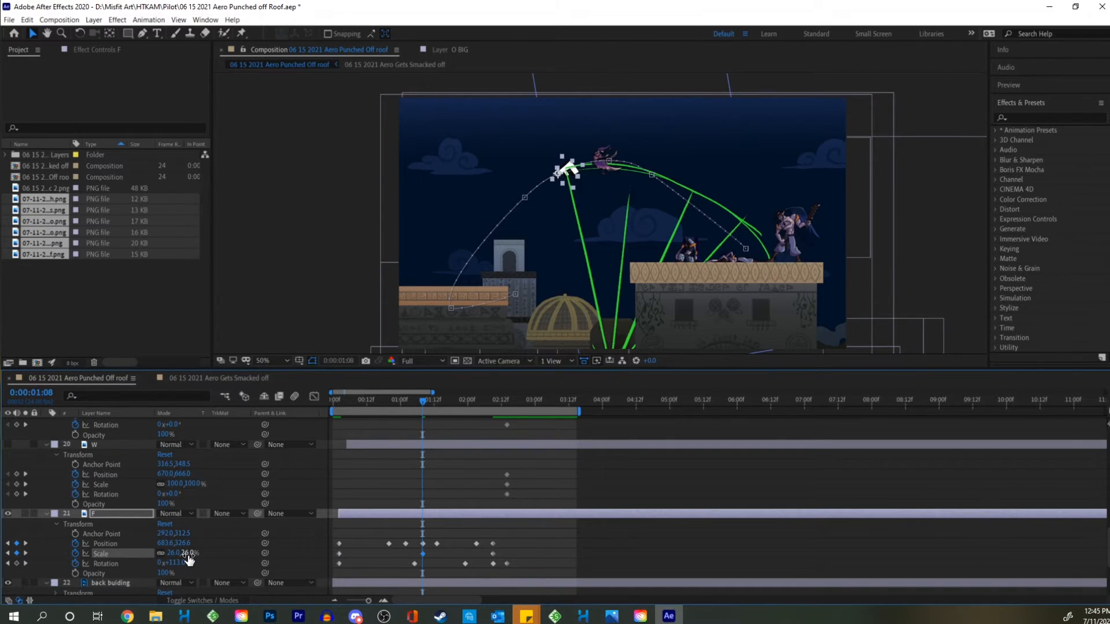
{"action": "left_click_drag", "start_coordinate": [194, 554], "coordinate": [198, 555]}
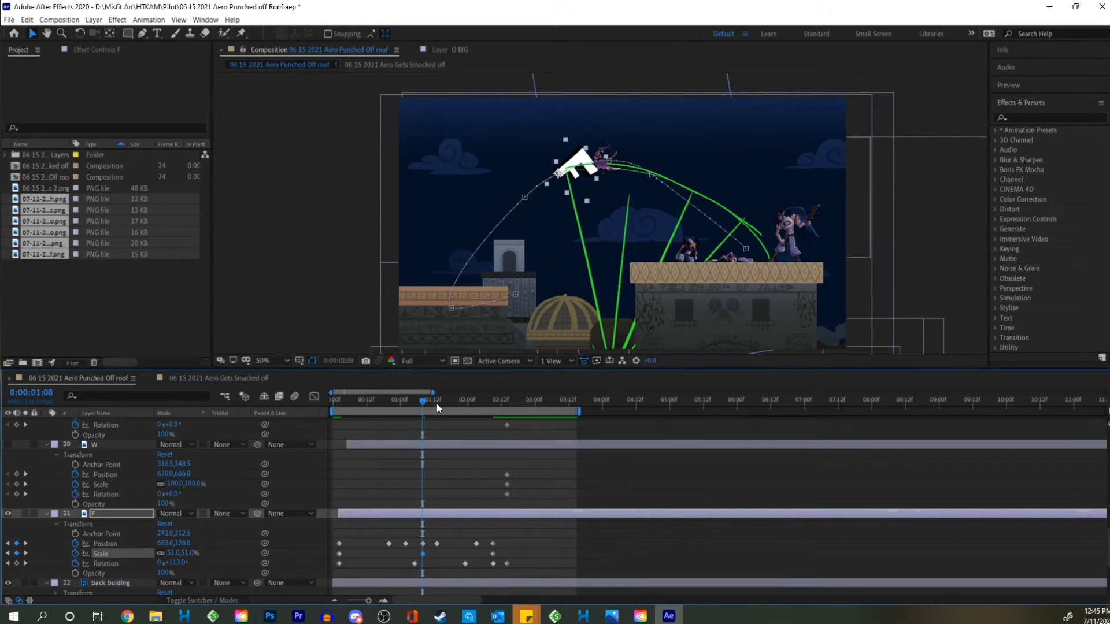
Add a 104.2% scale keyframe for the F at 0:00:02:05 and move its final rotation keyframe earlier to 0:00:02:11.
{"action": "left_click_drag", "start_coordinate": [436, 404], "coordinate": [480, 415]}
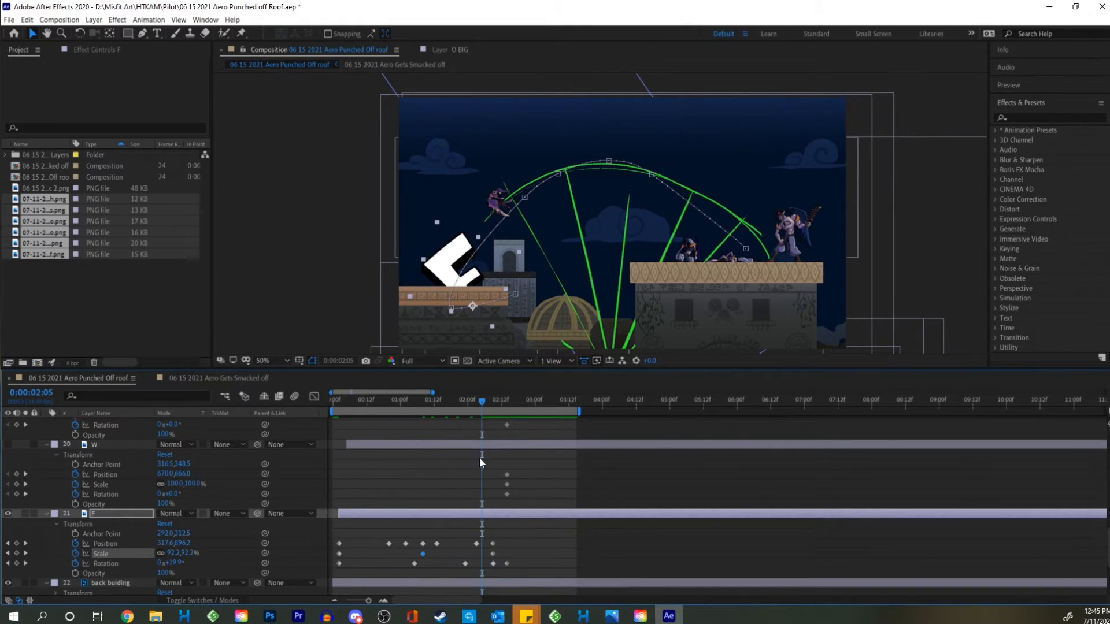
{"action": "left_click_drag", "start_coordinate": [191, 553], "coordinate": [196, 552]}
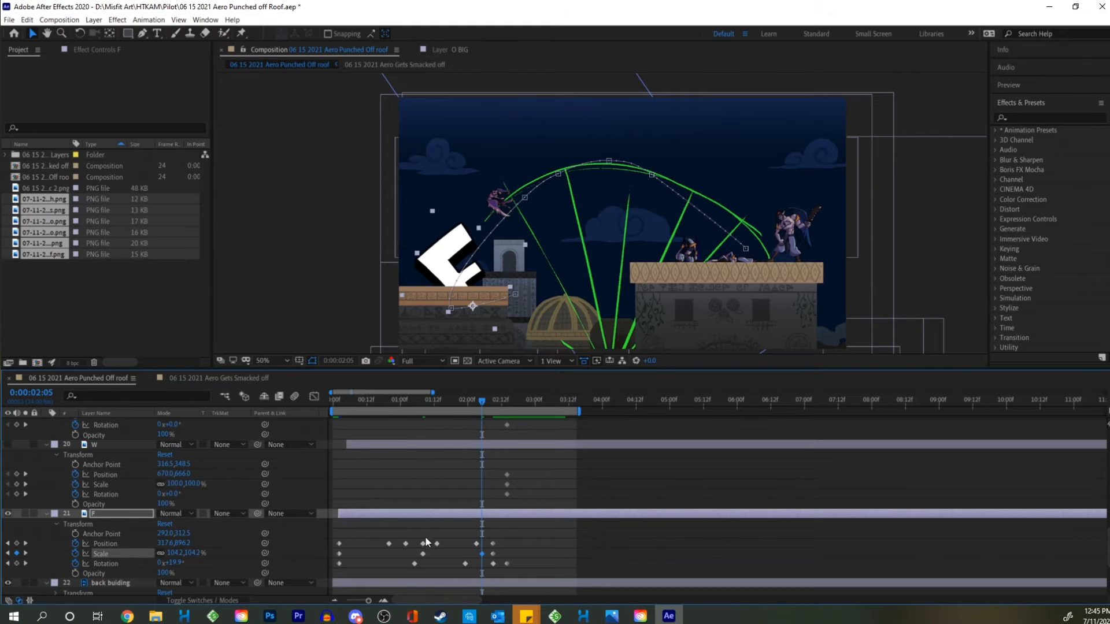
{"action": "left_click_drag", "start_coordinate": [507, 565], "coordinate": [499, 564]}
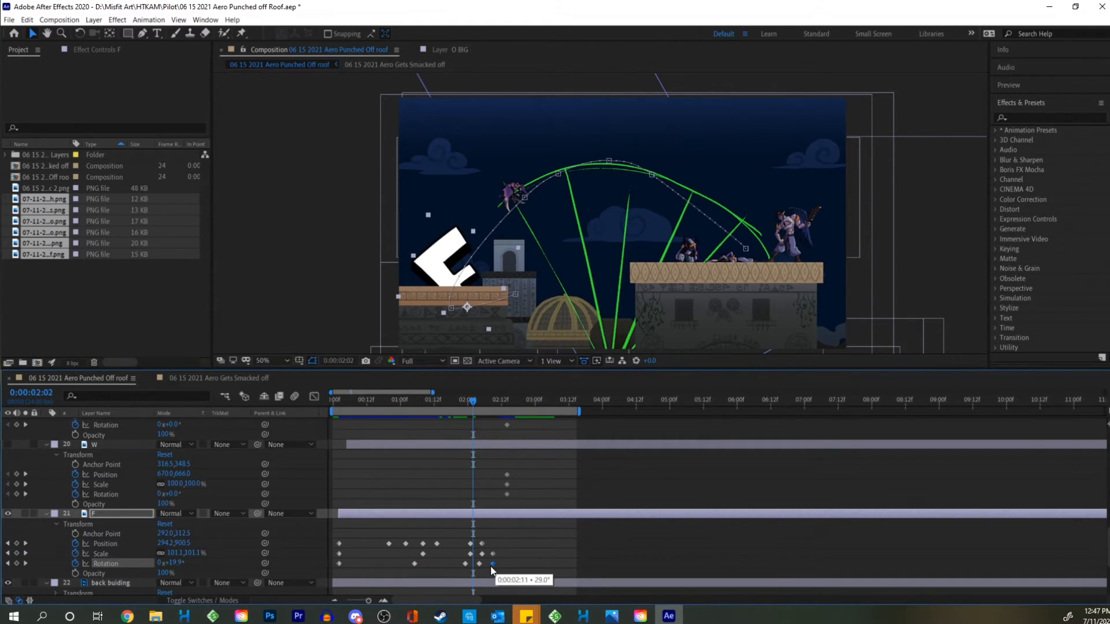
Preview the F's rotation timing and make the W layer visible.
{"action": "key", "text": "space"}
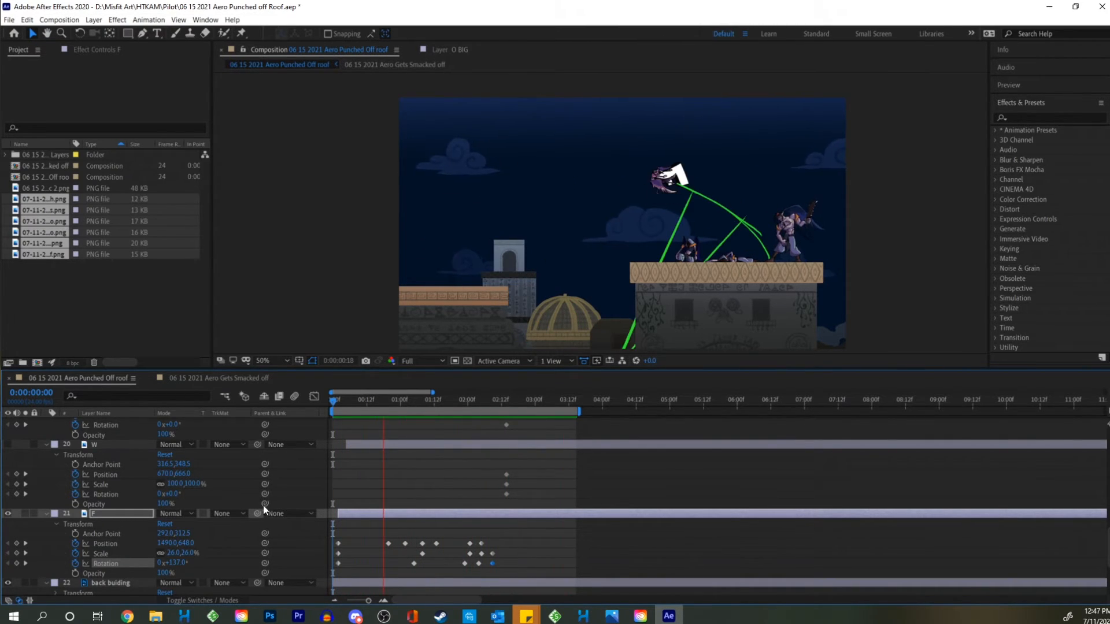
{"action": "key", "text": "space"}
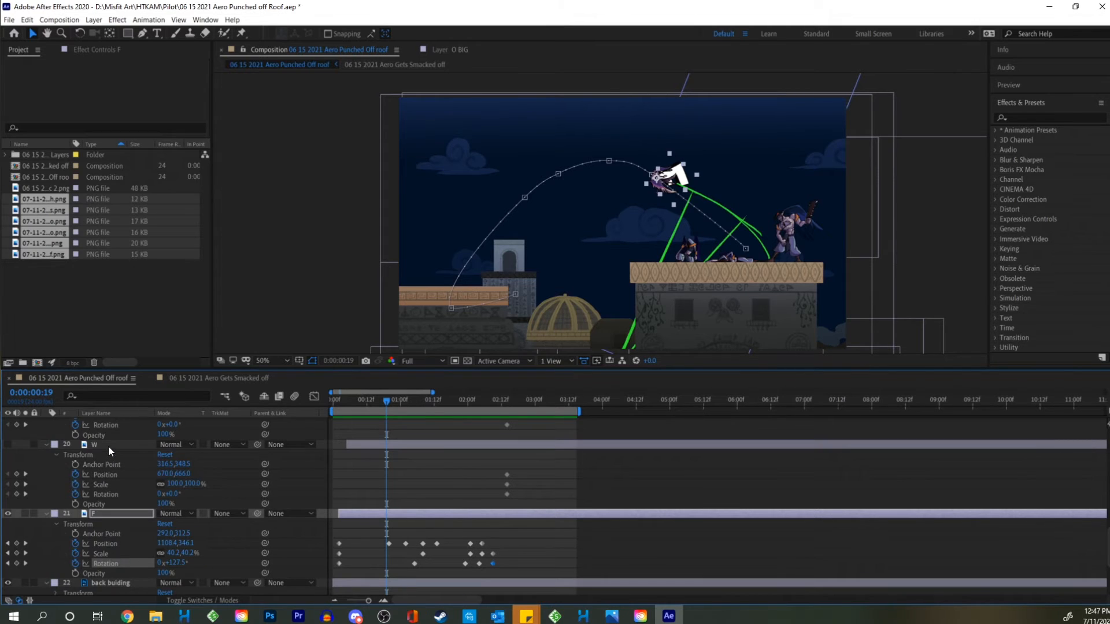
{"action": "left_click", "coordinate": [108, 446]}
{"action": "left_click", "coordinate": [10, 448]}
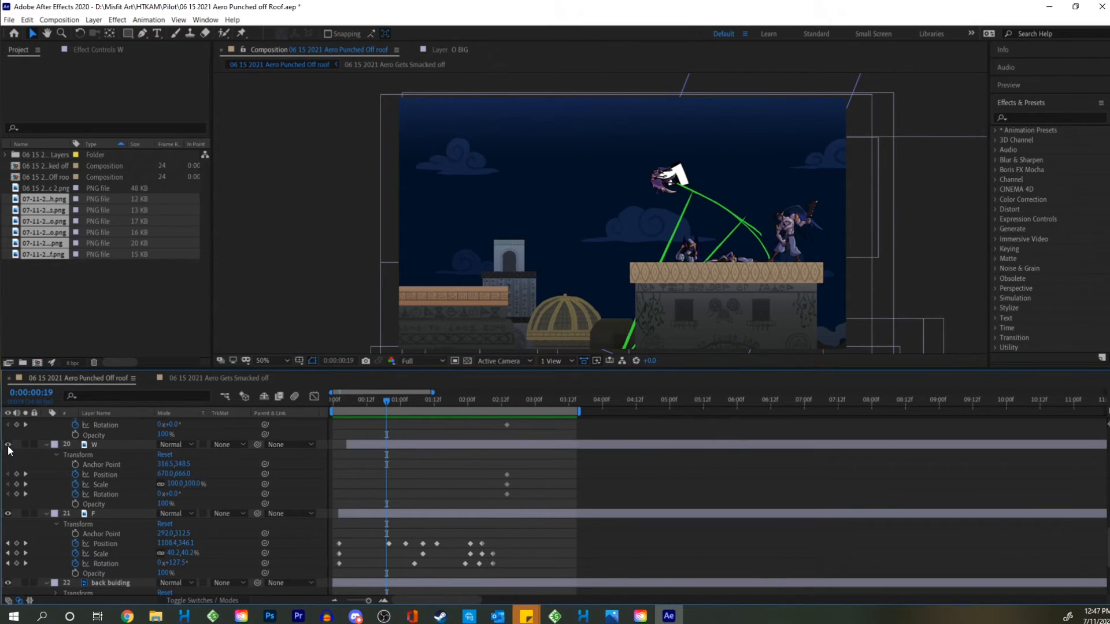
{"action": "left_click", "coordinate": [8, 445]}
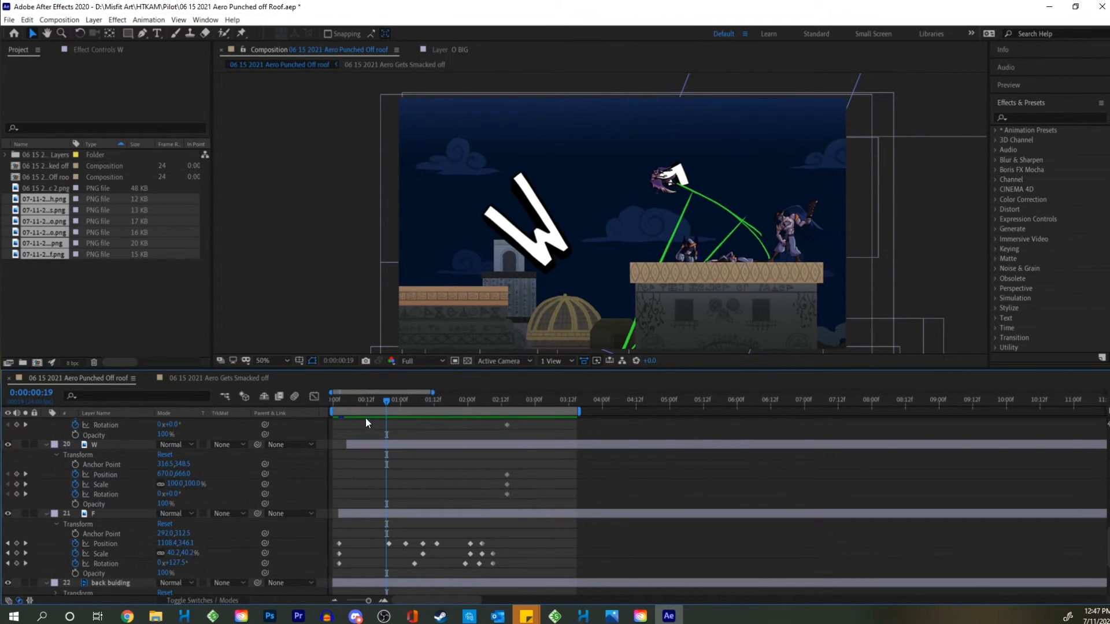
Trim the W layer to start at 0:00:00:08 and paste the copied 26% scale keyframe onto it at 0:00:01:08.
{"action": "left_click_drag", "start_coordinate": [363, 400], "coordinate": [355, 444]}
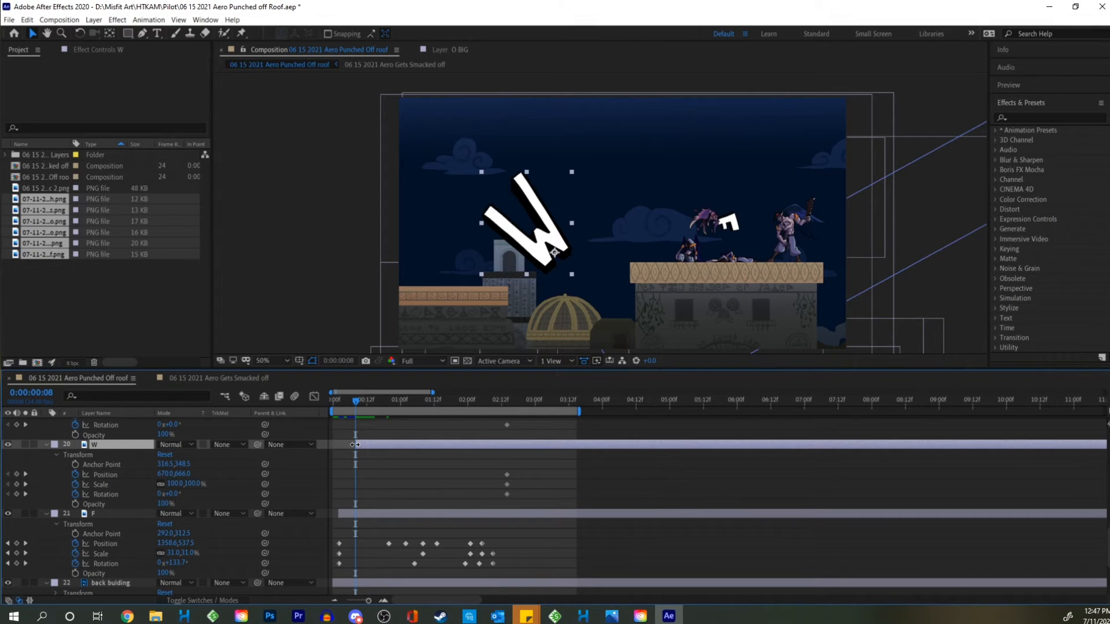
{"action": "key", "text": "ctrl+v"}
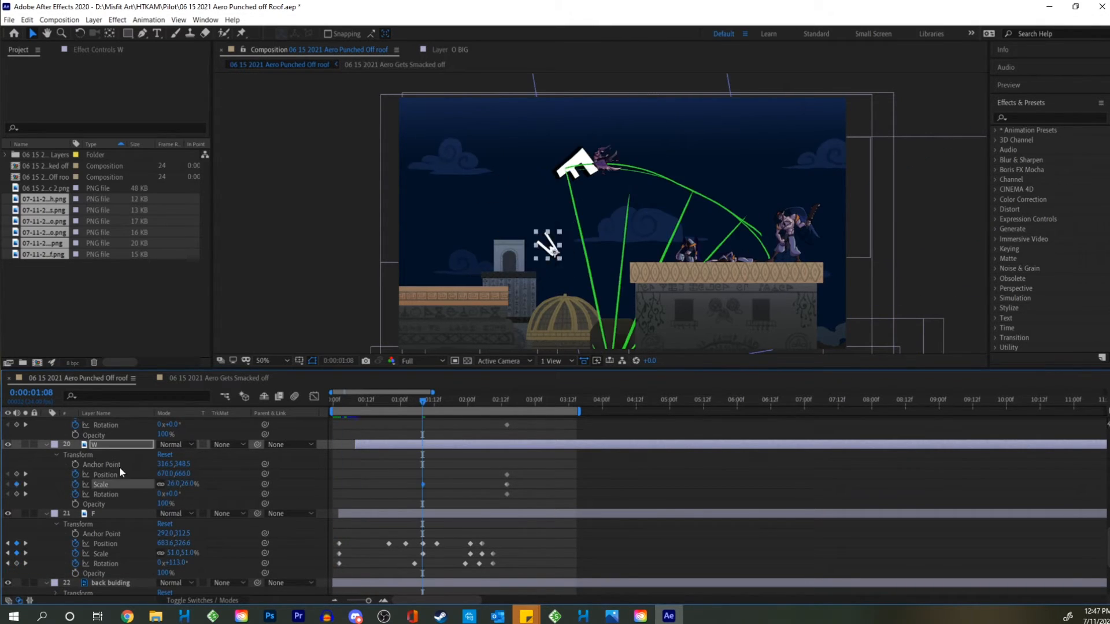
Raise the W onto the thrown character's arc at a mid-flight frame.
{"action": "left_click", "coordinate": [338, 415]}
{"action": "left_click_drag", "start_coordinate": [339, 415], "coordinate": [434, 413]}
{"action": "left_click_drag", "start_coordinate": [657, 231], "coordinate": [674, 173]}
{"action": "mouse_move", "coordinate": [498, 413]}
{"action": "left_mouse_down"}
{"action": "mouse_move", "coordinate": [401, 416]}
{"action": "mouse_move", "coordinate": [487, 401]}
{"action": "left_mouse_up"}
Open the F's rotation value at 0:00:02:09 for editing.
{"action": "scroll", "coordinate": [593, 243], "scroll_direction": "up", "scroll_amount": 1}
{"action": "scroll", "coordinate": [594, 246], "scroll_direction": "down", "scroll_amount": 4}
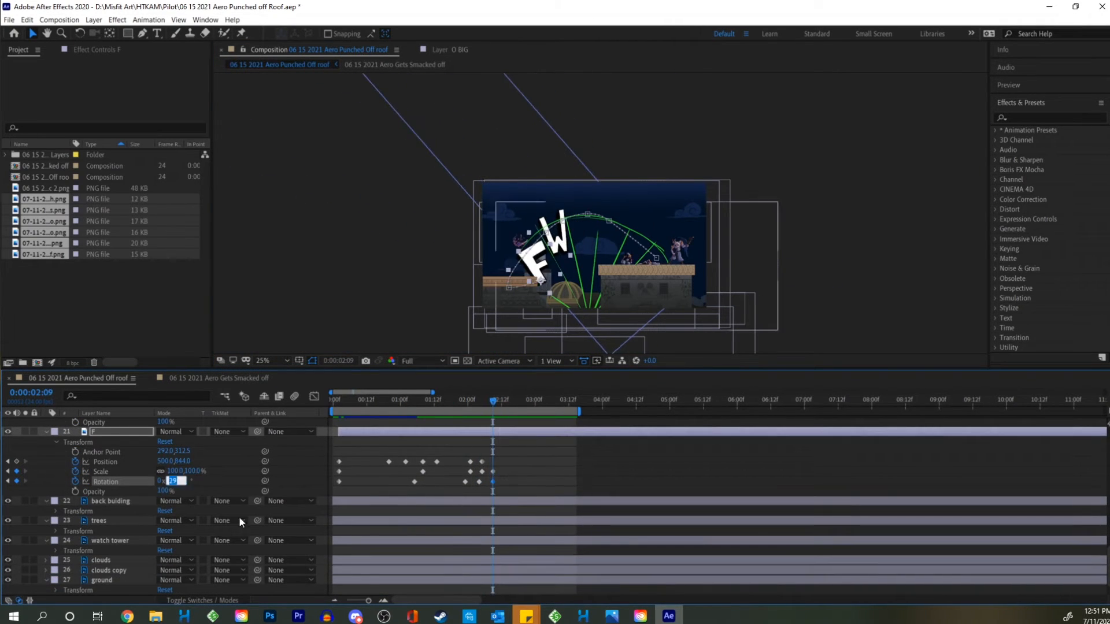
{"action": "left_click_drag", "start_coordinate": [171, 481], "coordinate": [179, 481]}
Show the O Small layer and raise the letter above the arc at about 0:00:01:15.
{"action": "scroll", "coordinate": [431, 508], "scroll_direction": "up", "scroll_amount": 3}
{"action": "left_click_drag", "start_coordinate": [486, 413], "coordinate": [443, 400]}
{"action": "scroll", "coordinate": [551, 283], "scroll_direction": "up", "scroll_amount": 3}
{"action": "scroll", "coordinate": [578, 231], "scroll_direction": "down", "scroll_amount": 2}
{"action": "scroll", "coordinate": [357, 498], "scroll_direction": "up", "scroll_amount": 3}
{"action": "left_click", "coordinate": [7, 467]}
{"action": "scroll", "coordinate": [359, 520], "scroll_direction": "down", "scroll_amount": 1}
{"action": "left_click", "coordinate": [105, 480]}
{"action": "left_click_drag", "start_coordinate": [698, 217], "coordinate": [687, 129]}
Move the O Small down beside the W at 0:00:02:13.
{"action": "left_click_drag", "start_coordinate": [443, 400], "coordinate": [505, 400]}
{"action": "left_click_drag", "start_coordinate": [598, 191], "coordinate": [569, 202]}
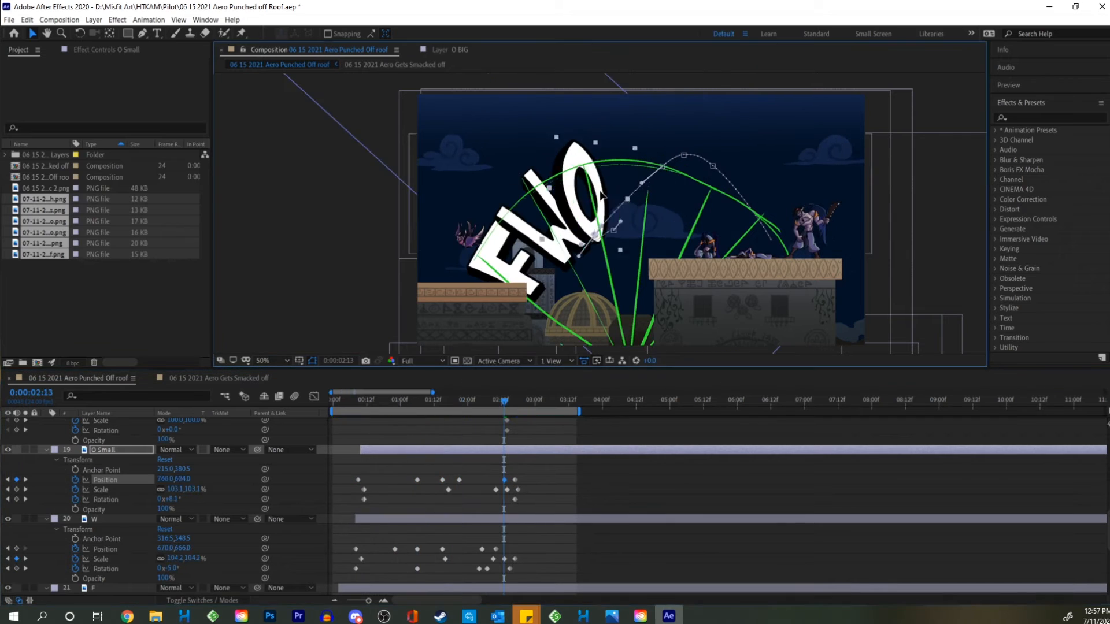
{"action": "mouse_move", "coordinate": [505, 400]}
{"action": "left_mouse_down"}
{"action": "mouse_move", "coordinate": [391, 400]}
{"action": "mouse_move", "coordinate": [564, 400]}
{"action": "mouse_move", "coordinate": [504, 401]}
{"action": "left_mouse_up"}
Place the O BIG letter near the thrower at the start of the arc, at about 0:00:00:11.
{"action": "left_click", "coordinate": [512, 490]}
{"action": "scroll", "coordinate": [141, 554], "scroll_direction": "down", "scroll_amount": 3}
{"action": "scroll", "coordinate": [142, 553], "scroll_direction": "up", "scroll_amount": 3}
{"action": "left_click_drag", "start_coordinate": [588, 527], "coordinate": [464, 545]}
{"action": "left_click_drag", "start_coordinate": [504, 400], "coordinate": [364, 400]}
{"action": "left_click_drag", "start_coordinate": [636, 190], "coordinate": [756, 215]}
Raise the O BIG above the arc at 0:00:01:21 and reposition it lower at about 0:00:02:19.
{"action": "left_click_drag", "start_coordinate": [364, 400], "coordinate": [460, 400]}
{"action": "left_click_drag", "start_coordinate": [714, 202], "coordinate": [717, 122]}
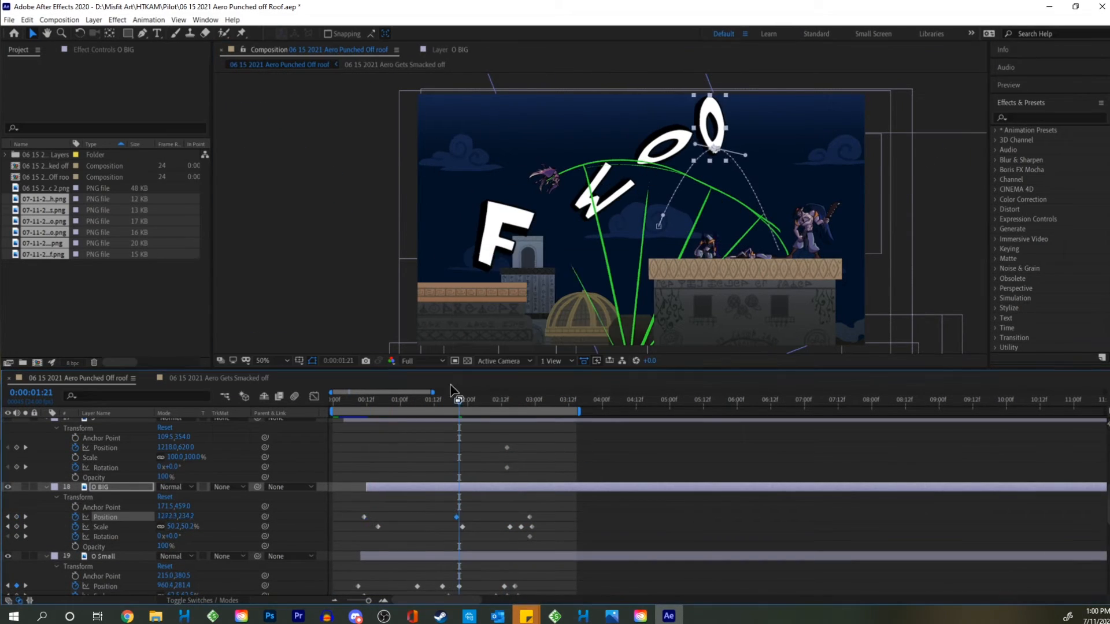
{"action": "left_click_drag", "start_coordinate": [458, 400], "coordinate": [521, 400]}
{"action": "left_click_drag", "start_coordinate": [645, 190], "coordinate": [633, 227]}
{"action": "left_click_drag", "start_coordinate": [521, 400], "coordinate": [405, 400]}
{"action": "scroll", "coordinate": [456, 462], "scroll_direction": "up", "scroll_amount": 3}
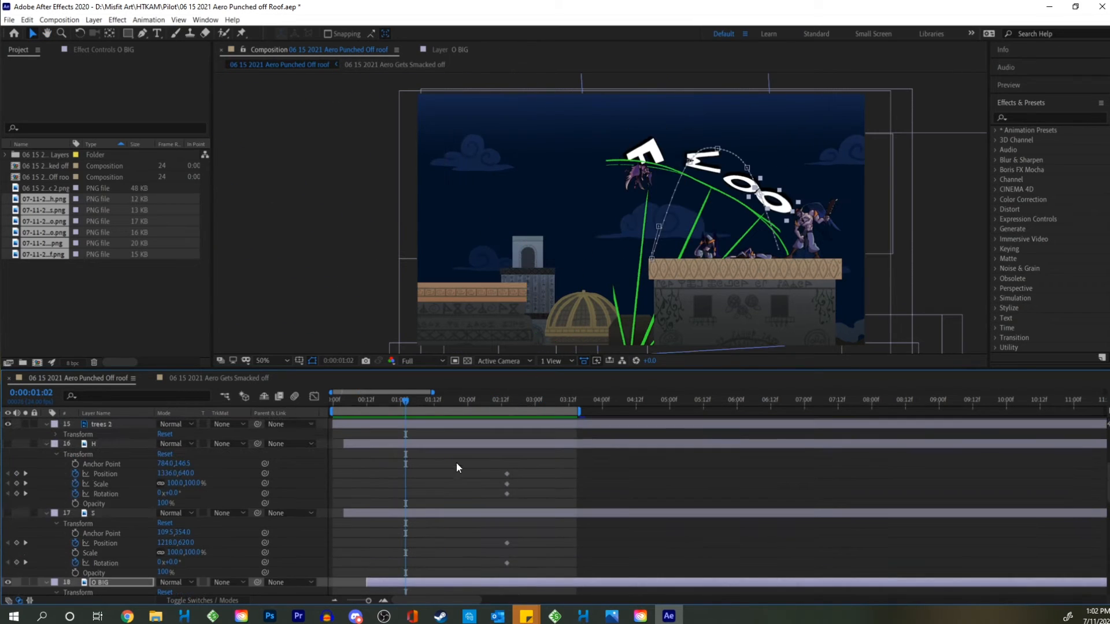
Trim the S layer to start at about 0:00:00:14 and paste the copied keyframes onto it.
{"action": "scroll", "coordinate": [456, 462], "scroll_direction": "down", "scroll_amount": 2}
{"action": "left_click_drag", "start_coordinate": [344, 458], "coordinate": [371, 458]}
{"action": "key", "text": "ctrl+v"}
{"action": "left_click", "coordinate": [392, 458]}
Place the S near the thrower at about 0:00:00:14 and raise it along the arc at about 0:00:01:17 and 0:00:02:00.
{"action": "left_click_drag", "start_coordinate": [405, 400], "coordinate": [372, 400]}
{"action": "left_click_drag", "start_coordinate": [701, 227], "coordinate": [787, 244]}
{"action": "left_click_drag", "start_coordinate": [373, 399], "coordinate": [447, 399]}
{"action": "left_click_drag", "start_coordinate": [757, 211], "coordinate": [753, 173]}
{"action": "left_click_drag", "start_coordinate": [447, 400], "coordinate": [467, 400]}
{"action": "left_click_drag", "start_coordinate": [736, 199], "coordinate": [735, 176]}
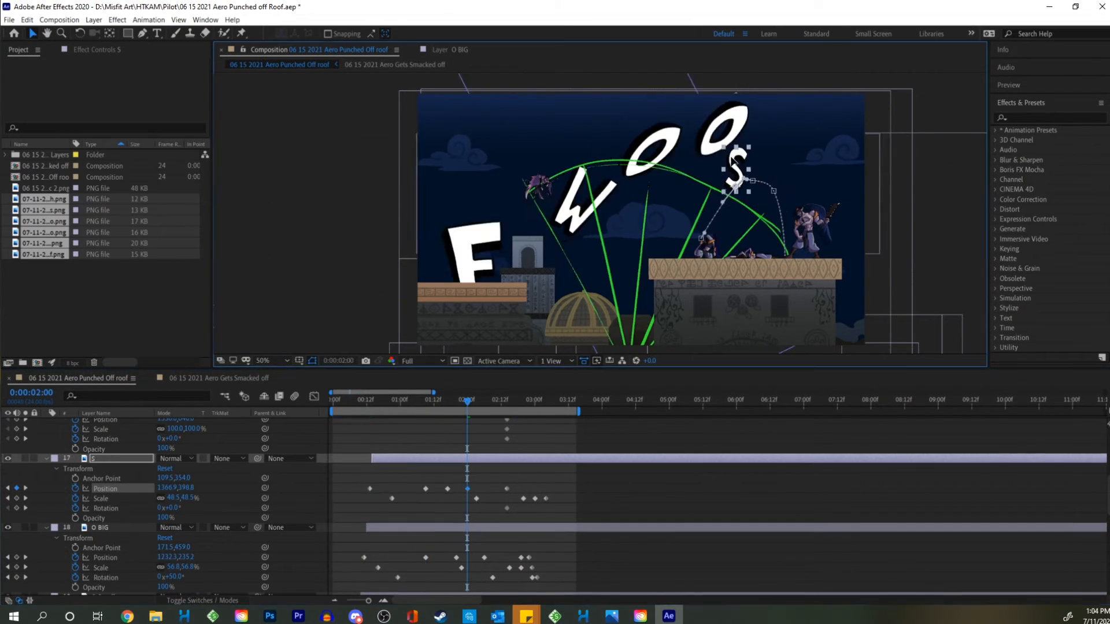
Move the S lower at about 0:00:02:11 and preview its motion.
{"action": "left_click_drag", "start_coordinate": [466, 400], "coordinate": [498, 400]}
{"action": "left_click_drag", "start_coordinate": [548, 257], "coordinate": [544, 296]}
{"action": "left_click_drag", "start_coordinate": [498, 400], "coordinate": [384, 400]}
{"action": "key", "text": "space"}
Select the S's middle position keyframes and preview the letter animation.
{"action": "left_click_drag", "start_coordinate": [448, 489], "coordinate": [432, 491]}
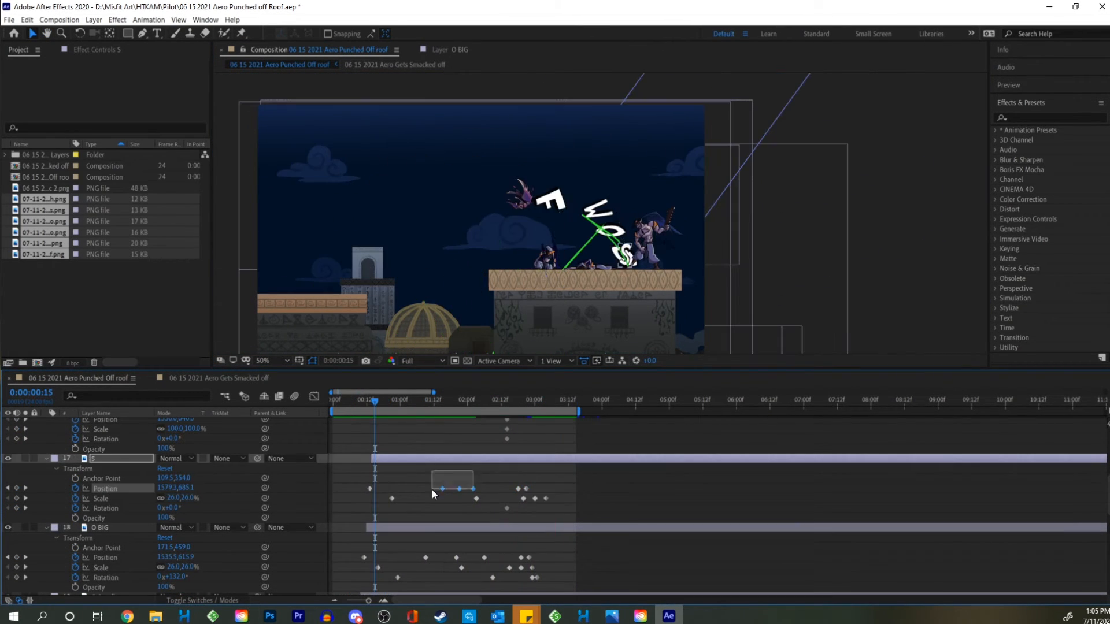
{"action": "key", "text": "space"}
{"action": "left_click_drag", "start_coordinate": [373, 400], "coordinate": [518, 400]}
{"action": "key", "text": "space"}
Nudge the H slightly up and away from the S, previewing the animation before and after the change.
{"action": "scroll", "coordinate": [174, 491], "scroll_direction": "up", "scroll_amount": 2}
{"action": "left_click", "coordinate": [116, 477]}
{"action": "key", "text": "space"}
{"action": "key", "text": "space"}
{"action": "scroll", "coordinate": [173, 491], "scroll_direction": "down", "scroll_amount": 1}
{"action": "left_click", "coordinate": [105, 489]}
{"action": "left_click_drag", "start_coordinate": [555, 248], "coordinate": [570, 243]}
{"action": "key", "text": "space"}
{"action": "key", "text": "space"}
Shift all of the F's position, scale and rotation keyframes except the first ones about five frames earlier.
{"action": "scroll", "coordinate": [174, 491], "scroll_direction": "down", "scroll_amount": 3}
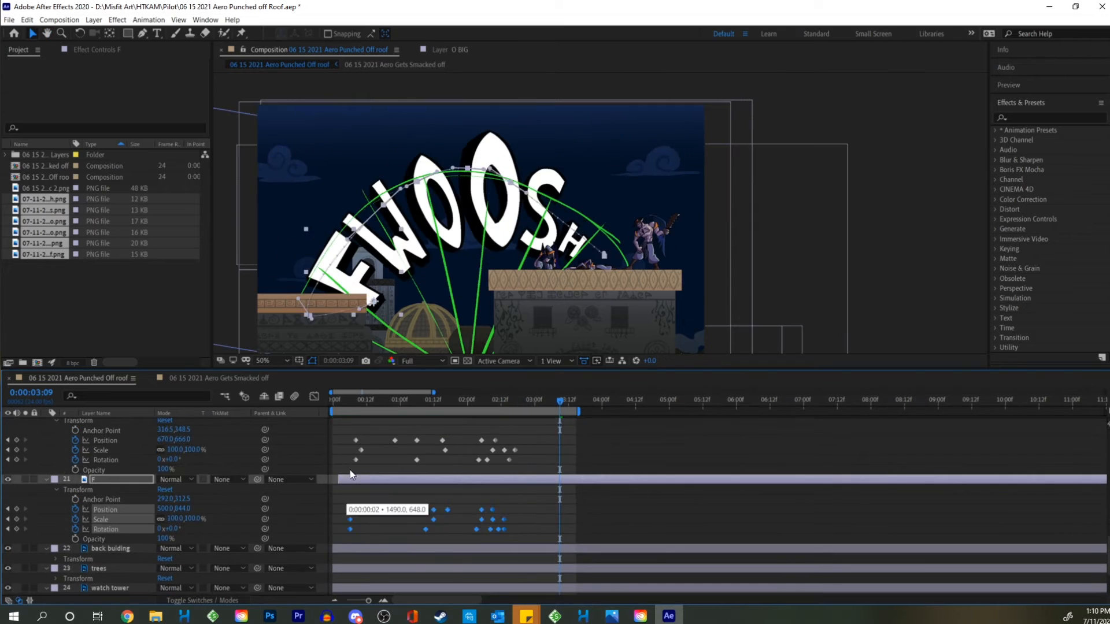
{"action": "left_click", "coordinate": [115, 482]}
{"action": "scroll", "coordinate": [365, 561], "scroll_direction": "up", "scroll_amount": 6}
{"action": "key", "text": "space"}
{"action": "scroll", "coordinate": [417, 523], "scroll_direction": "down", "scroll_amount": 3}
{"action": "left_click_drag", "start_coordinate": [370, 502], "coordinate": [502, 535]}
{"action": "scroll", "coordinate": [414, 529], "scroll_direction": "down", "scroll_amount": 5}
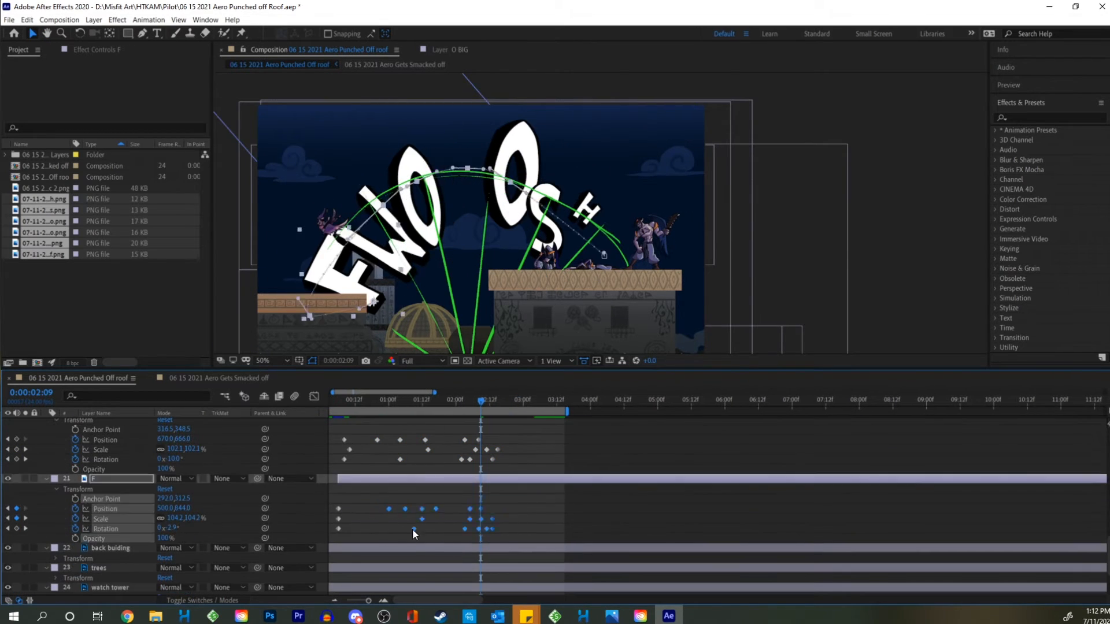
{"action": "left_click_drag", "start_coordinate": [414, 529], "coordinate": [399, 528]}
Preview the full FWOOSH animation and hide the green arc guide layer.
{"action": "key", "text": "space"}
{"action": "scroll", "coordinate": [236, 462], "scroll_direction": "up", "scroll_amount": 8}
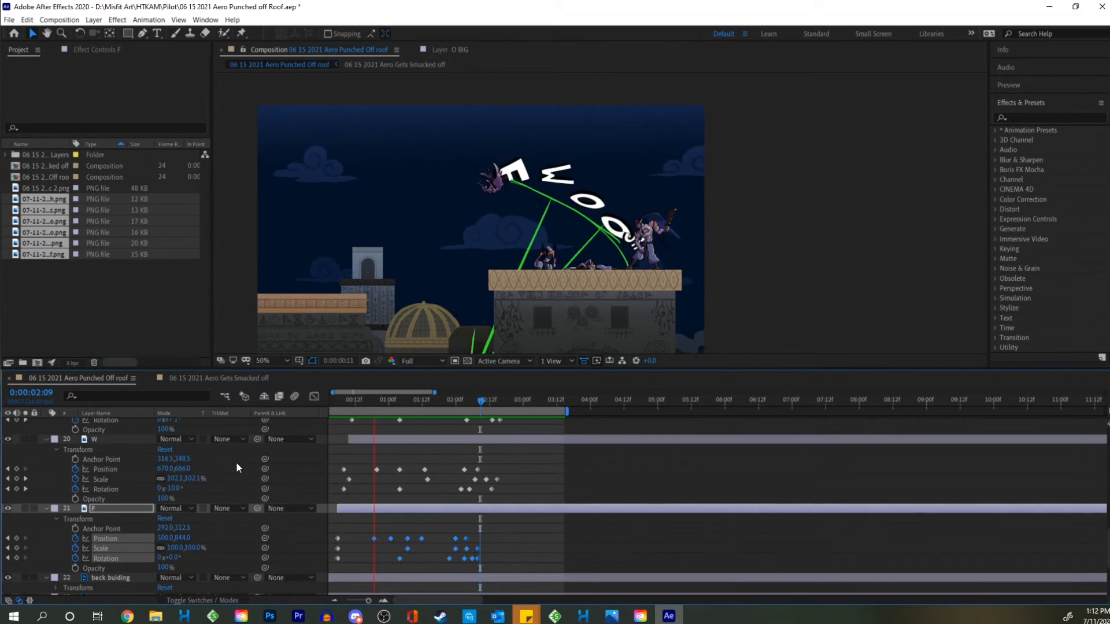
{"action": "scroll", "coordinate": [214, 474], "scroll_direction": "up", "scroll_amount": 5}
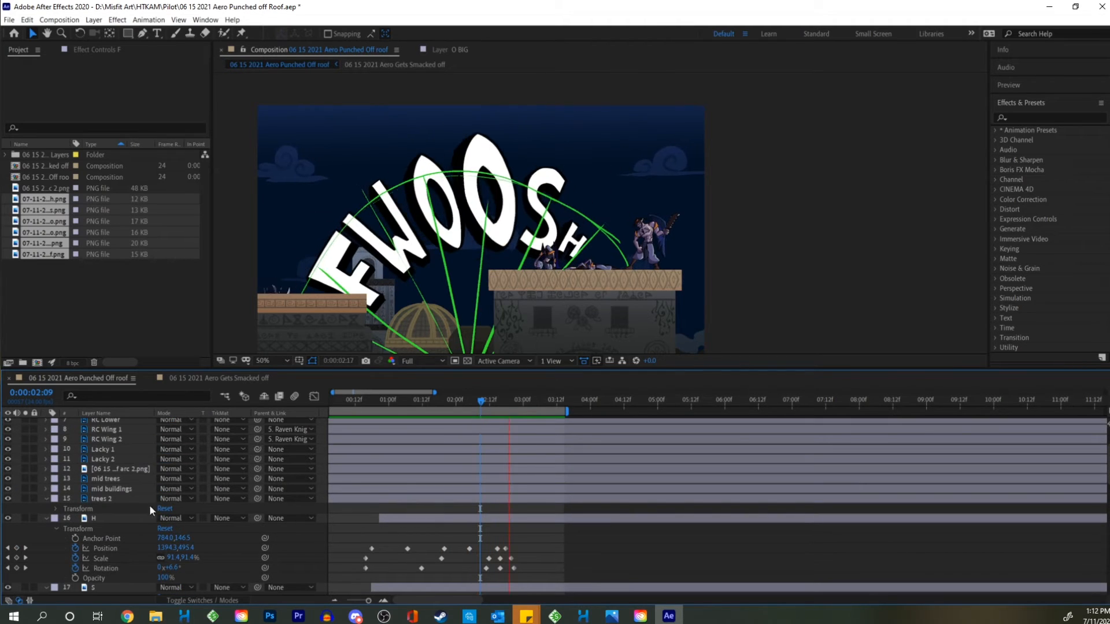
{"action": "left_click", "coordinate": [7, 469]}
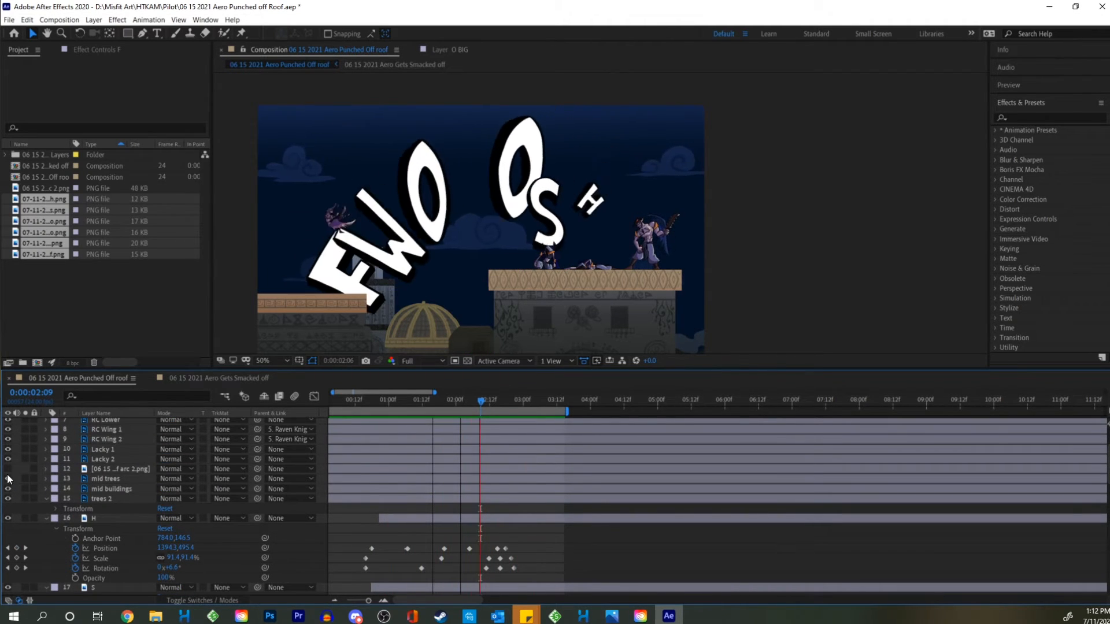